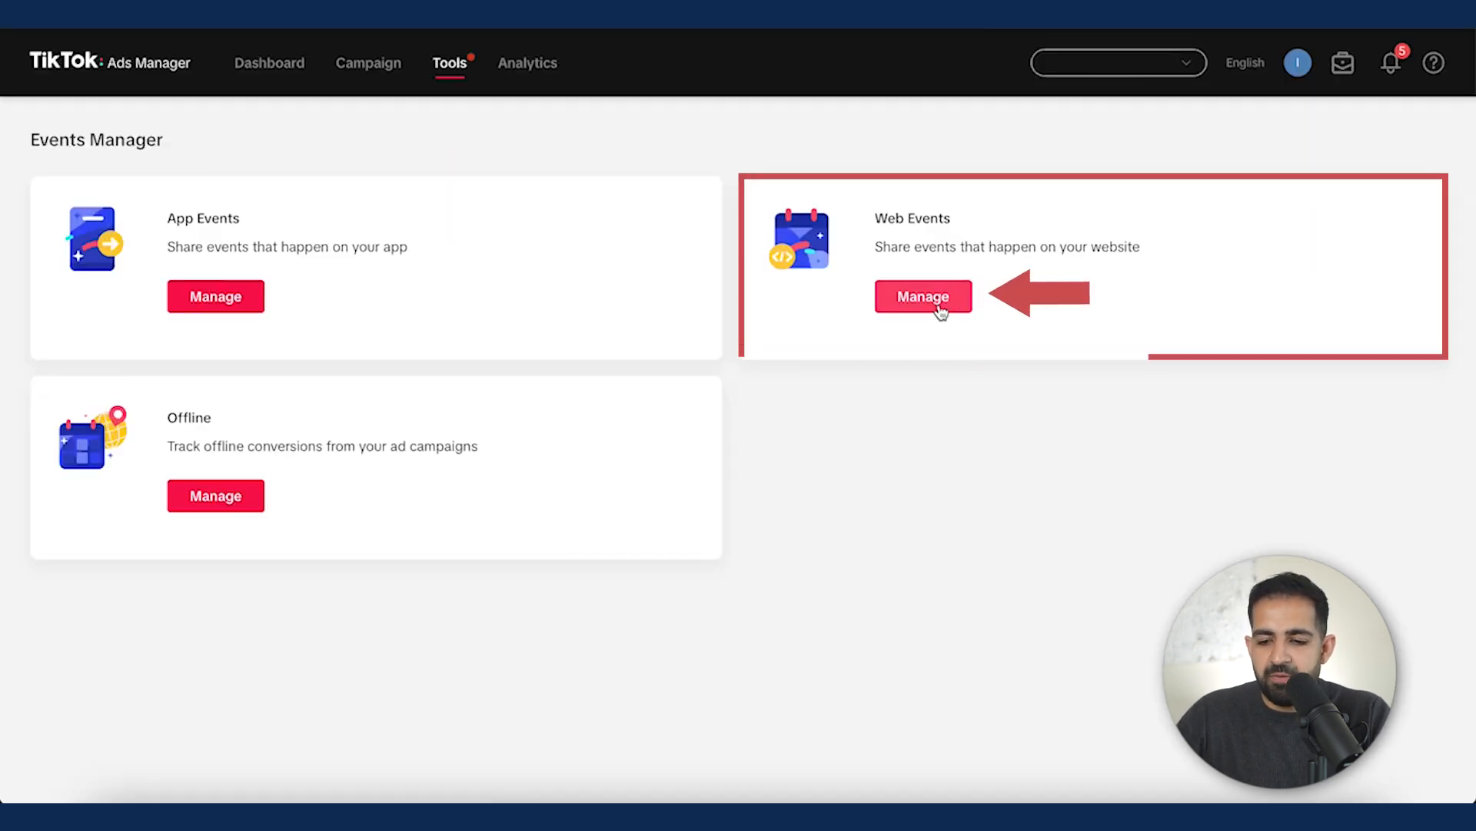
# Step: Open the management page for web events
pyautogui.click(936, 305)
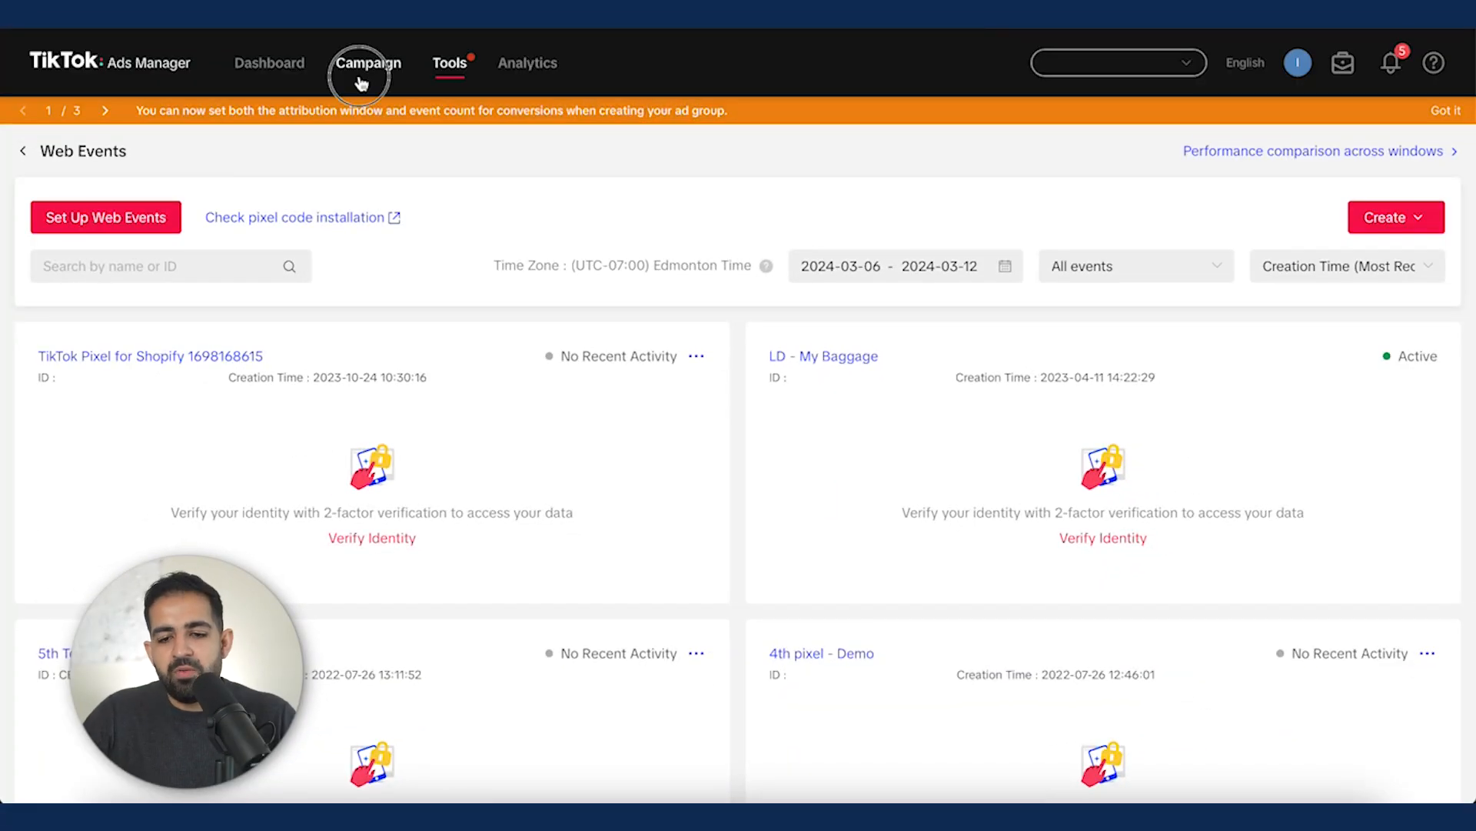
# Step: Create a new campaign with Website conversions as the advertising objective
pyautogui.click(360, 78)
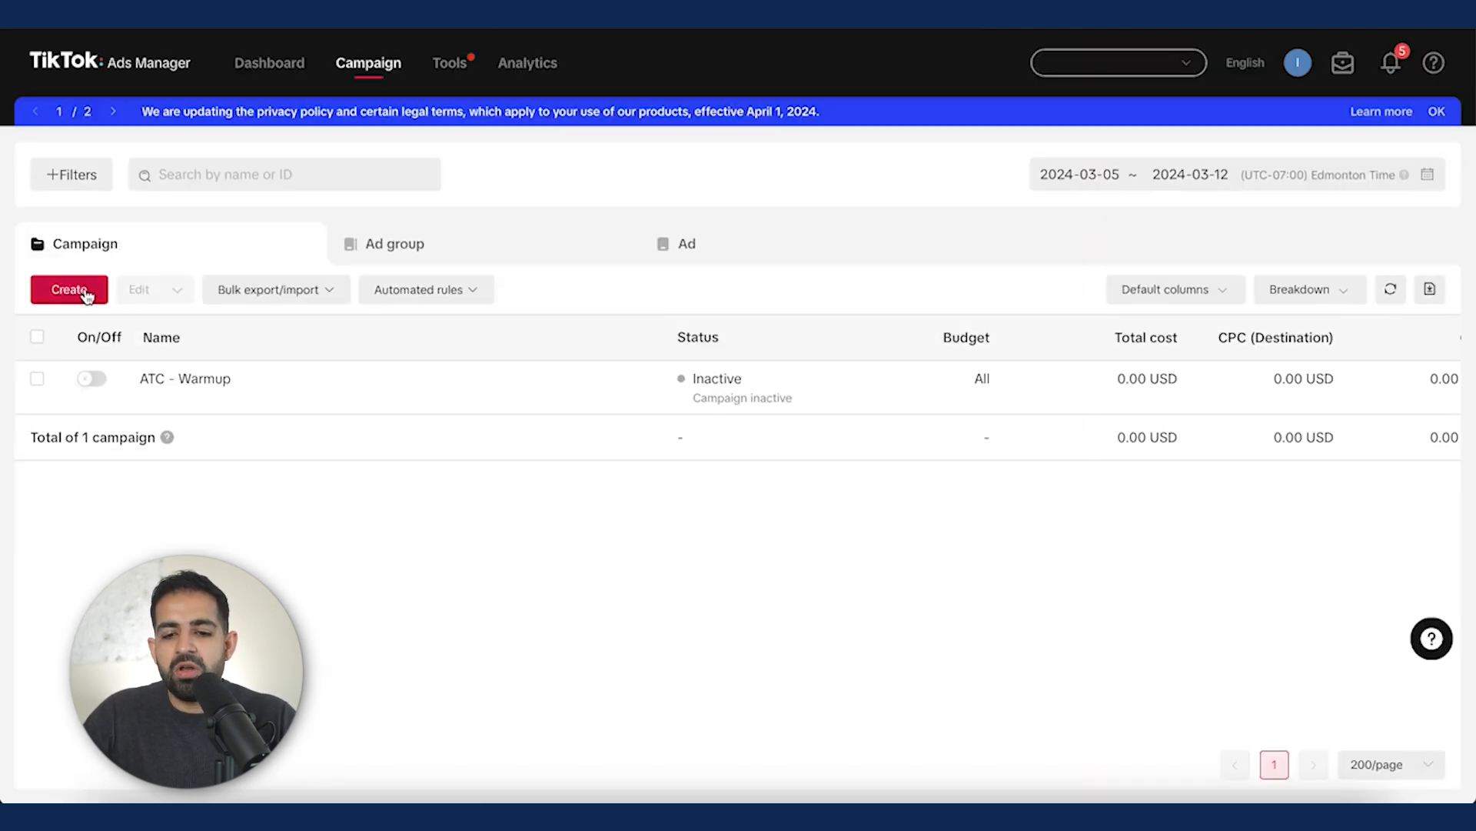
pyautogui.click(71, 296)
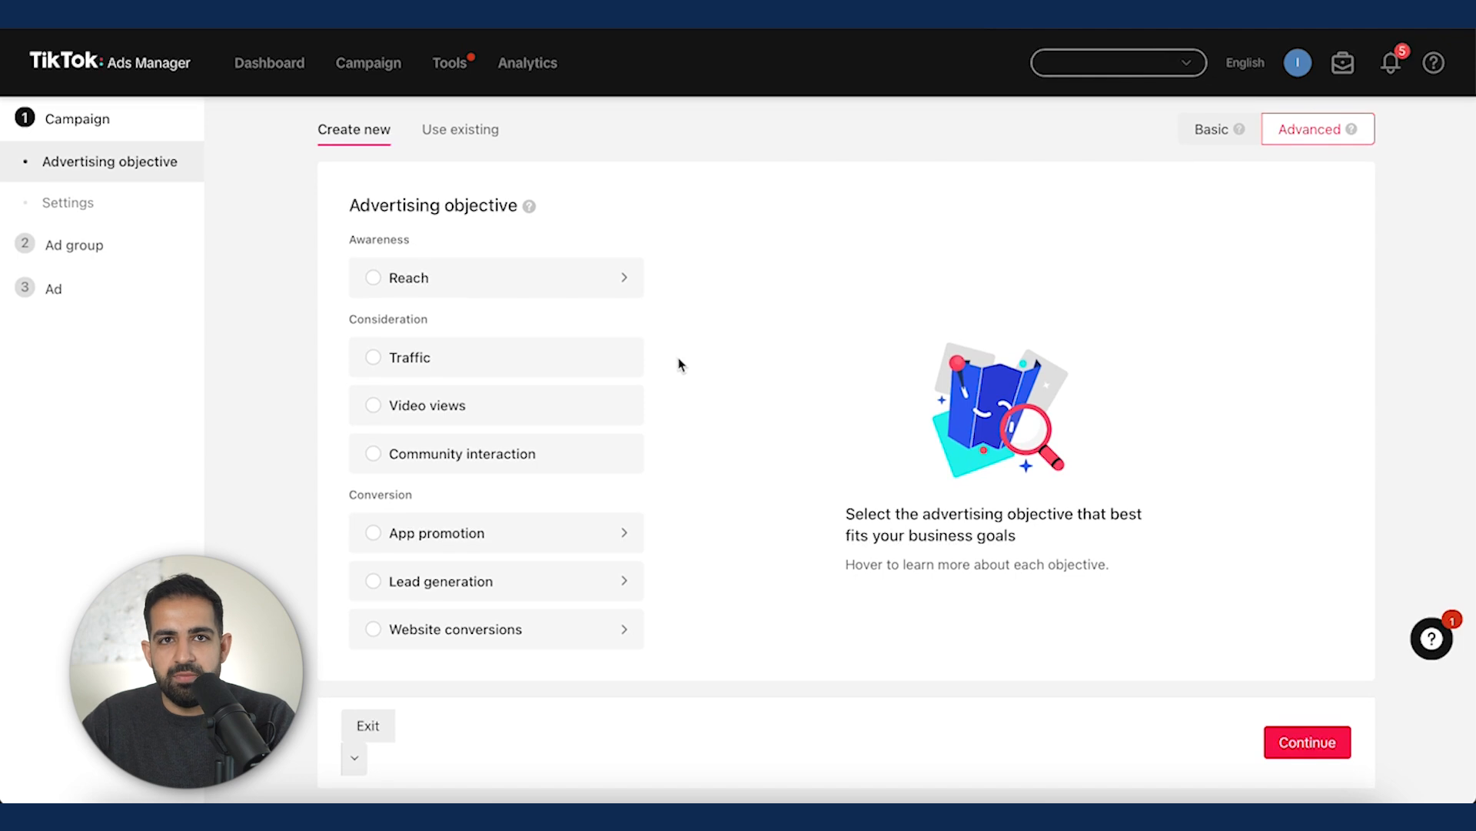
pyautogui.click(456, 594)
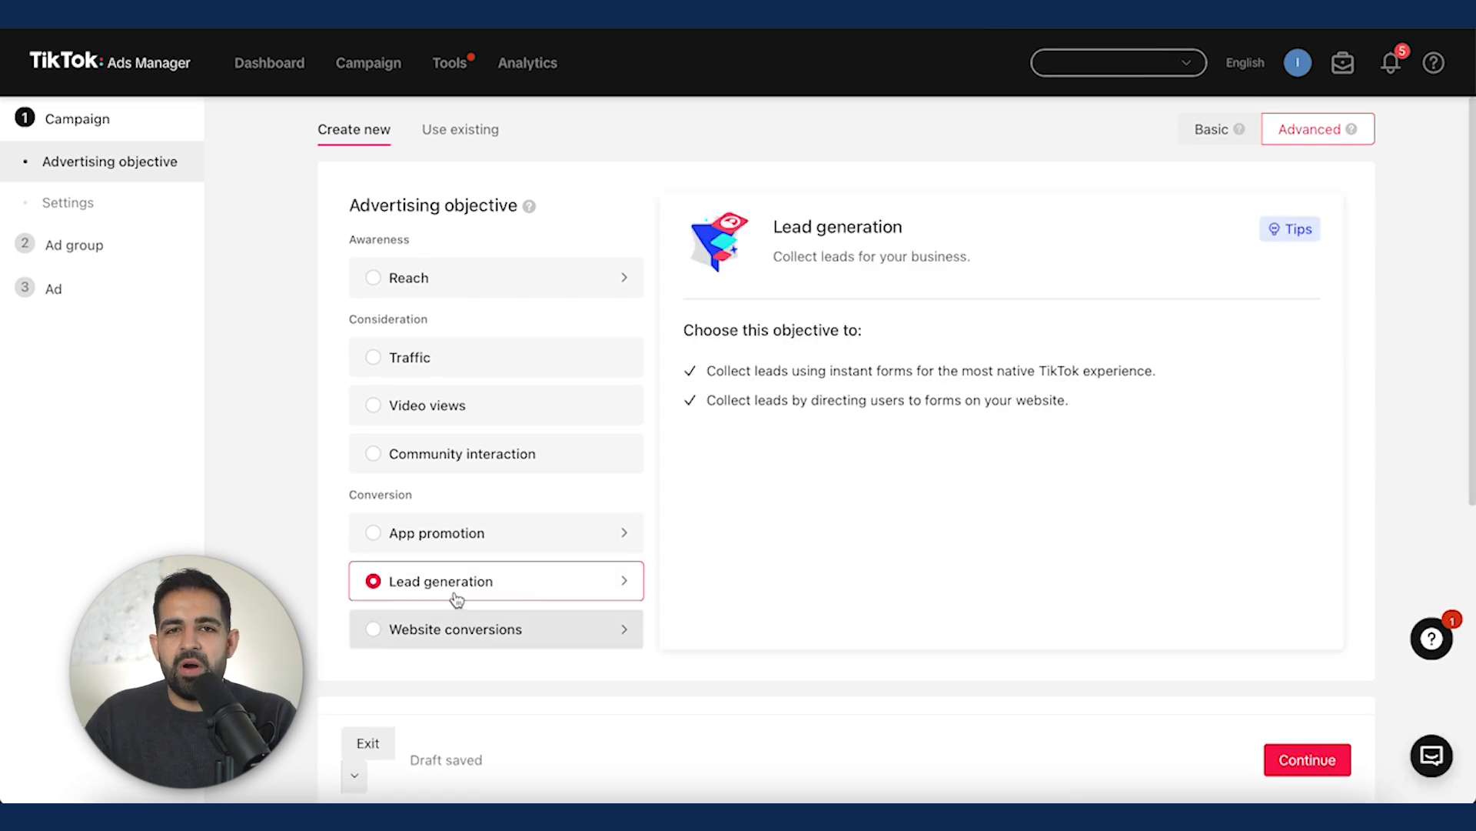
pyautogui.click(473, 630)
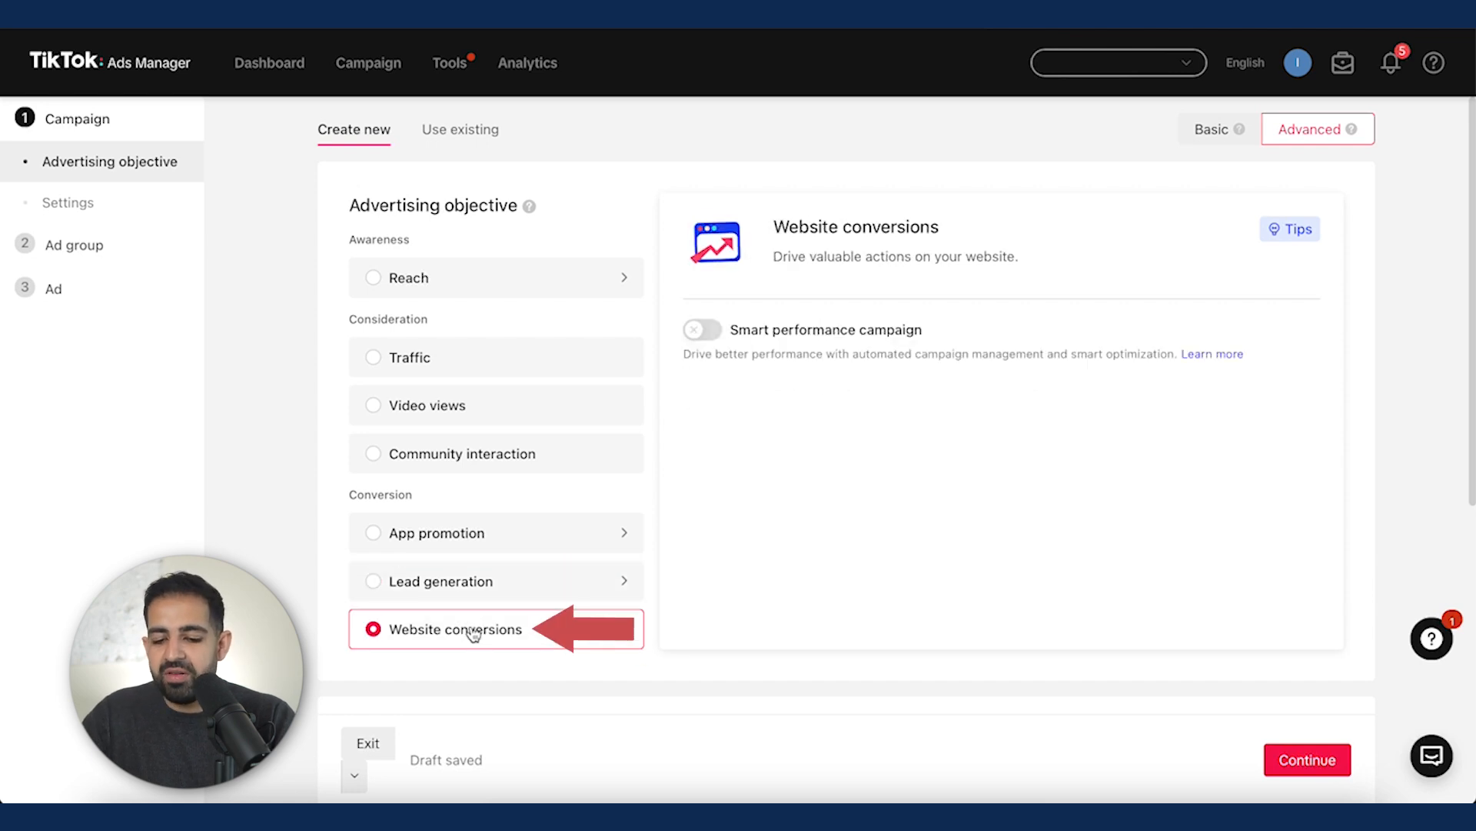
# Step: Name the campaign "Campaign Test 1", keep special ad categories undeclared, and continue to the ad group settings
pyautogui.scroll(-5, 416, 643)
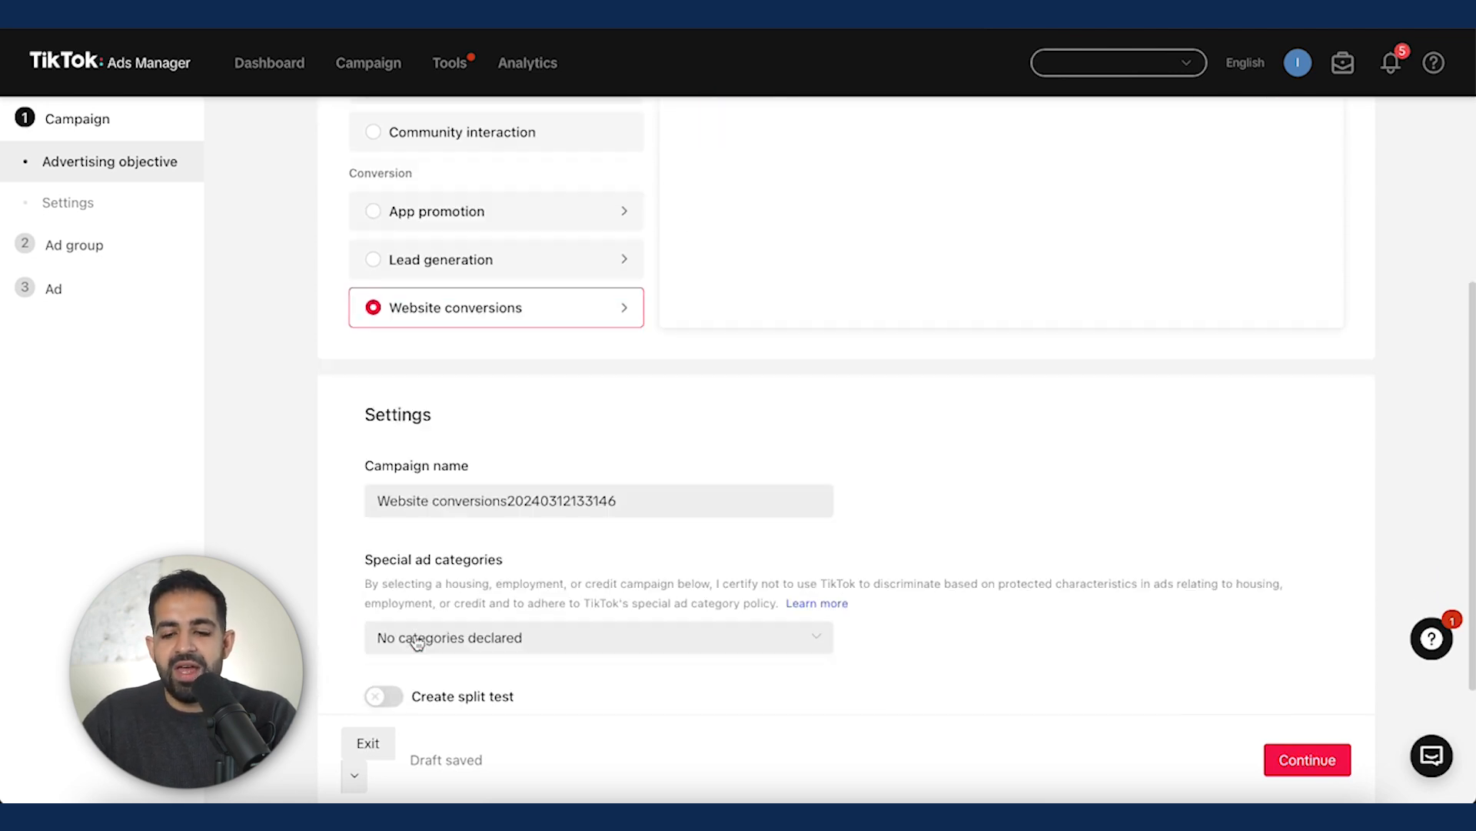
pyautogui.moveTo(634, 477)
pyautogui.mouseDown()
pyautogui.moveTo(508, 475)
pyautogui.moveTo(669, 478)
pyautogui.moveTo(657, 493)
pyautogui.mouseUp()
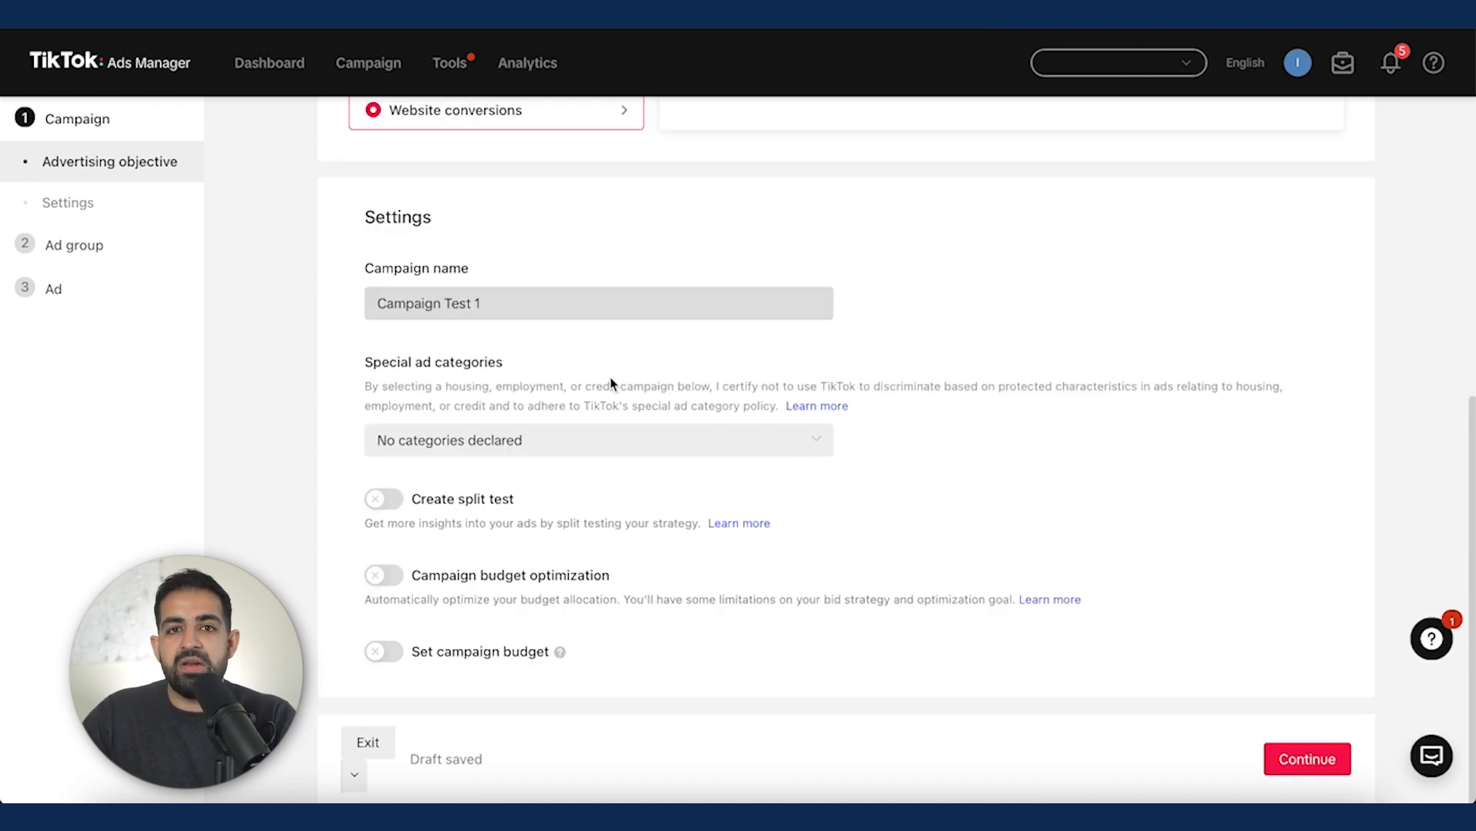
pyautogui.click(595, 434)
pyautogui.click(615, 396)
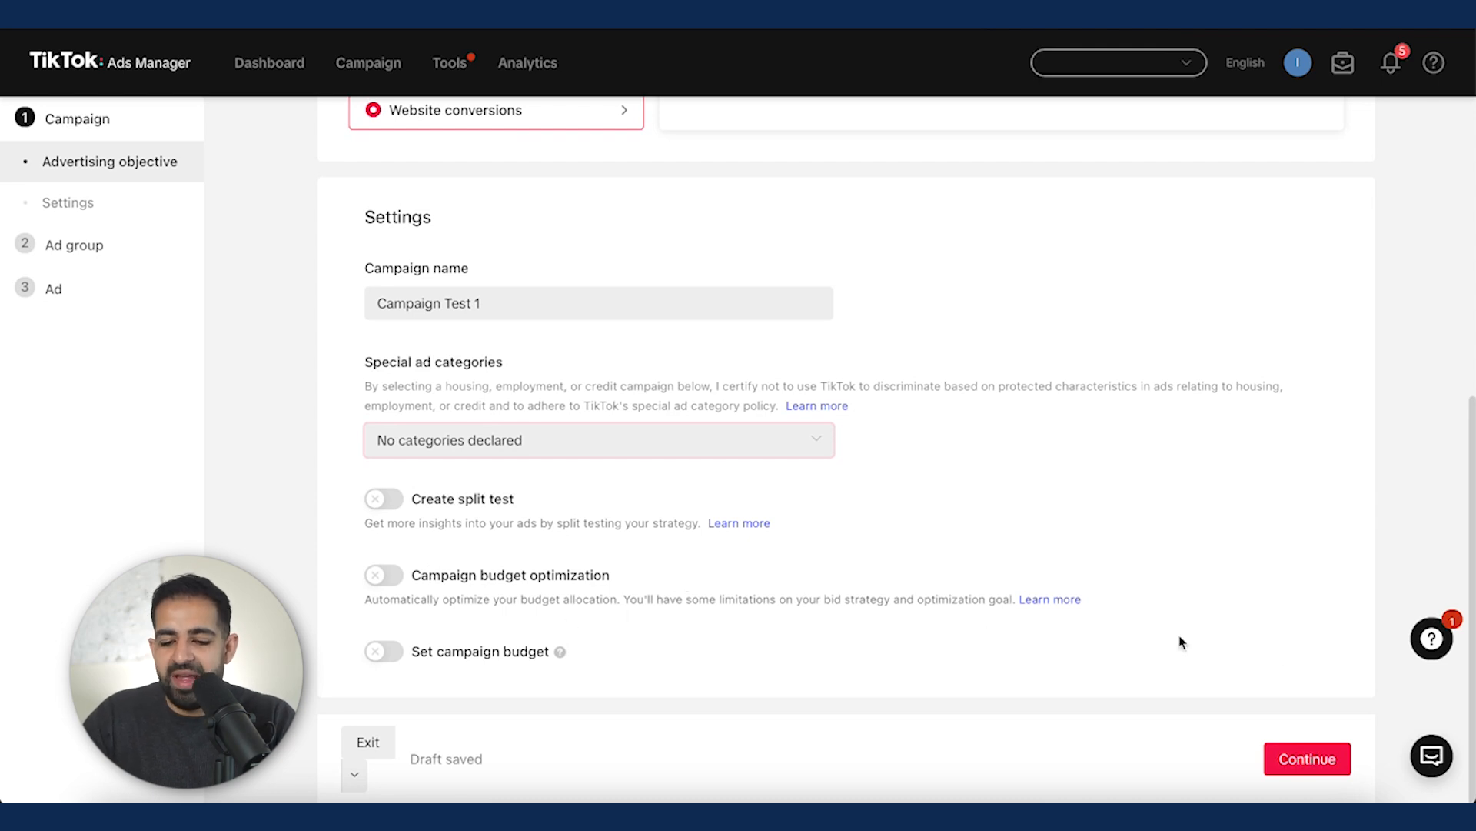
pyautogui.click(1308, 758)
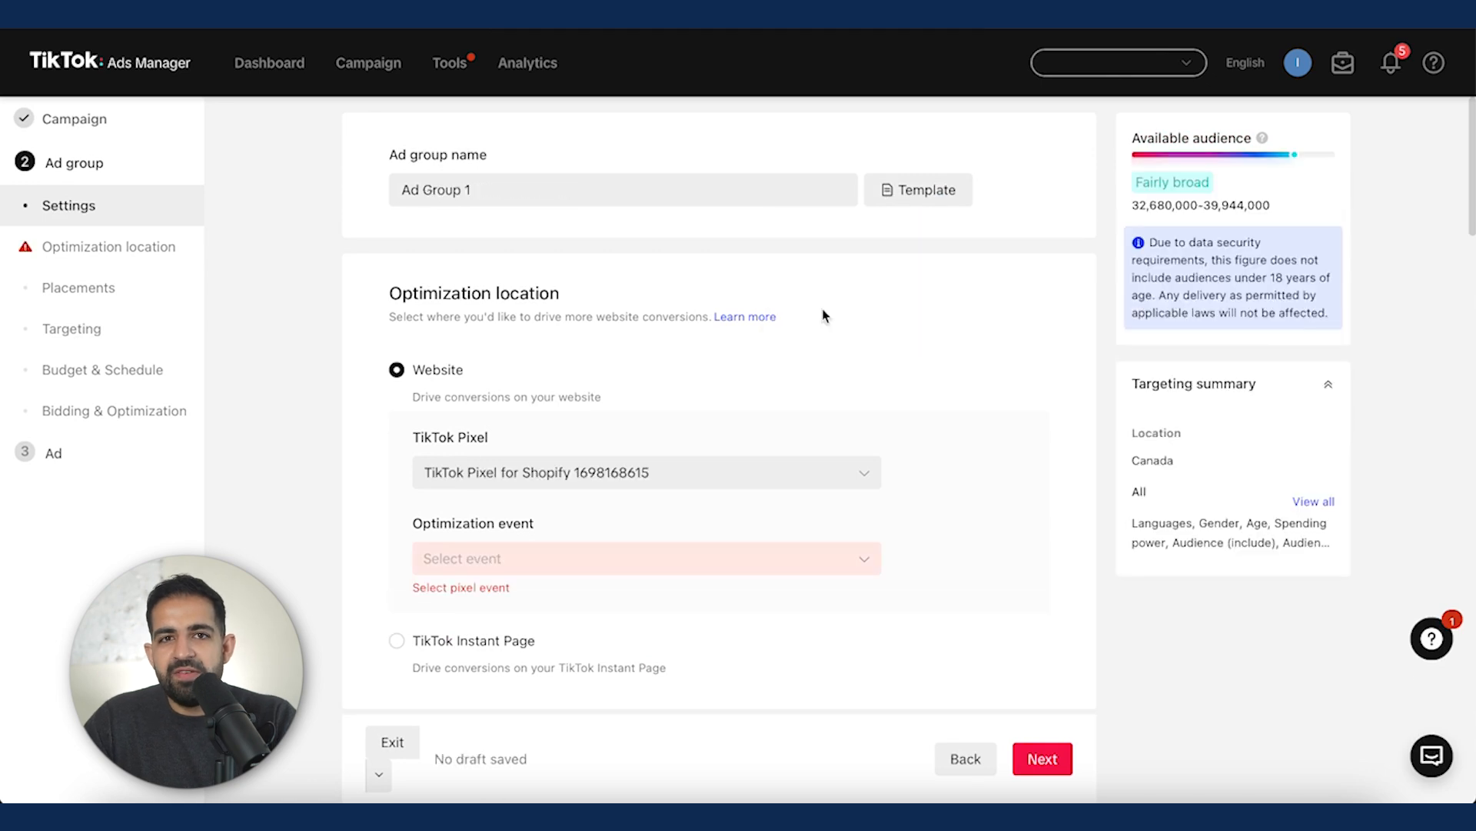
# Step: Set the website optimization event to Add to Cart for the TikTok pixel
pyautogui.scroll(-1, 823, 316)
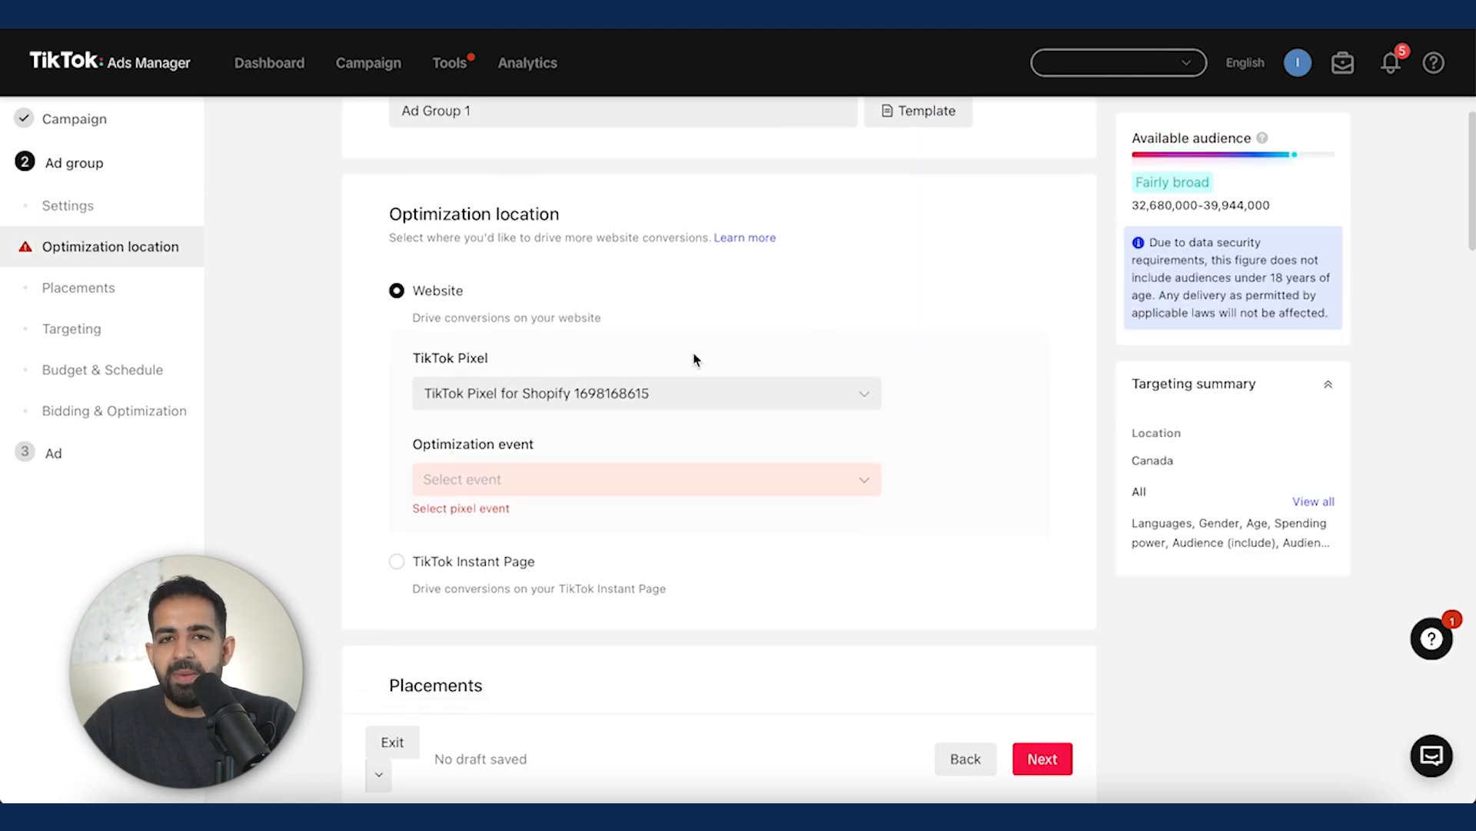
pyautogui.scroll(-1, 636, 405)
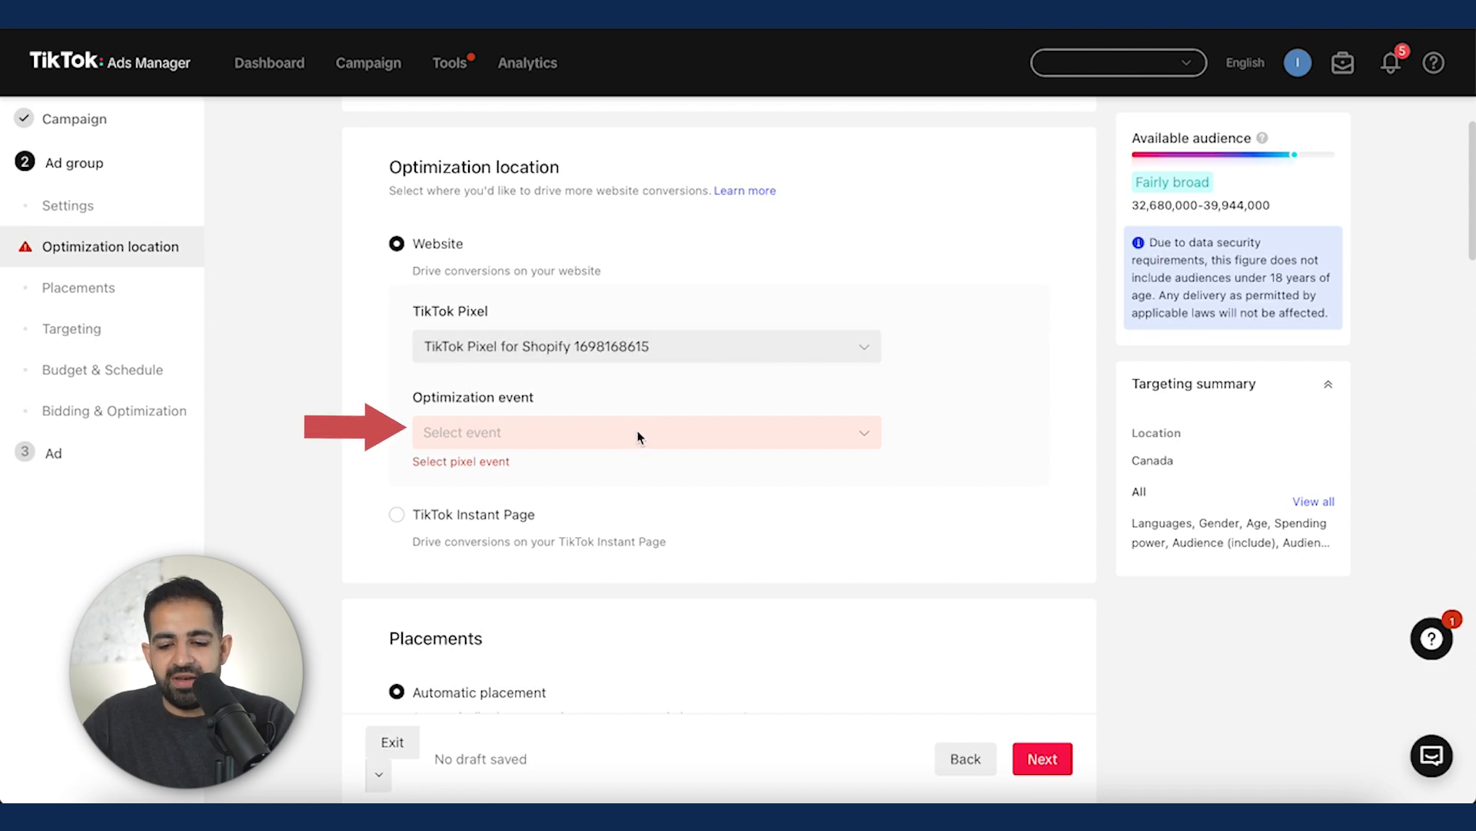
pyautogui.click(638, 437)
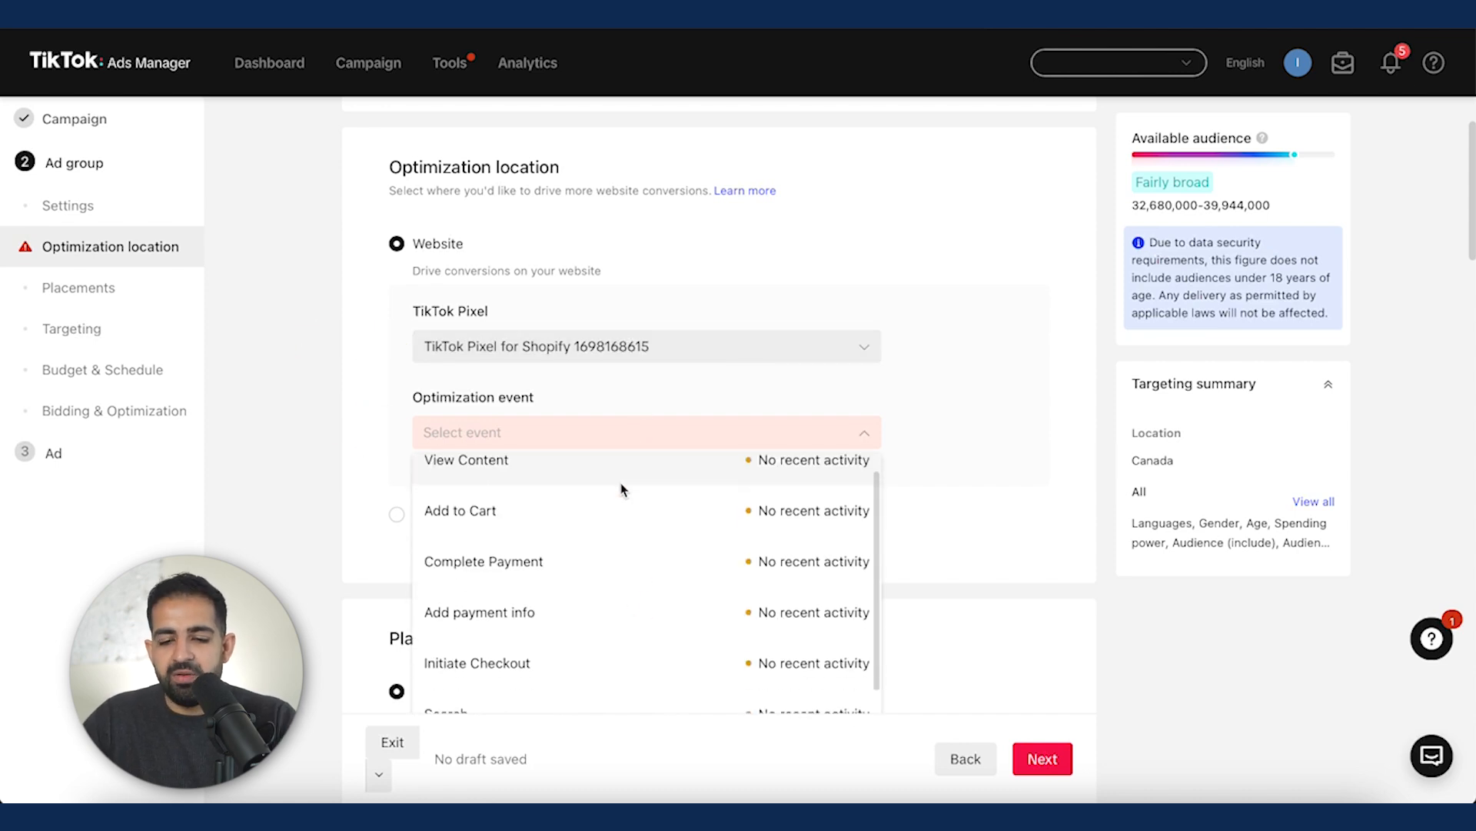
pyautogui.scroll(-1, 625, 488)
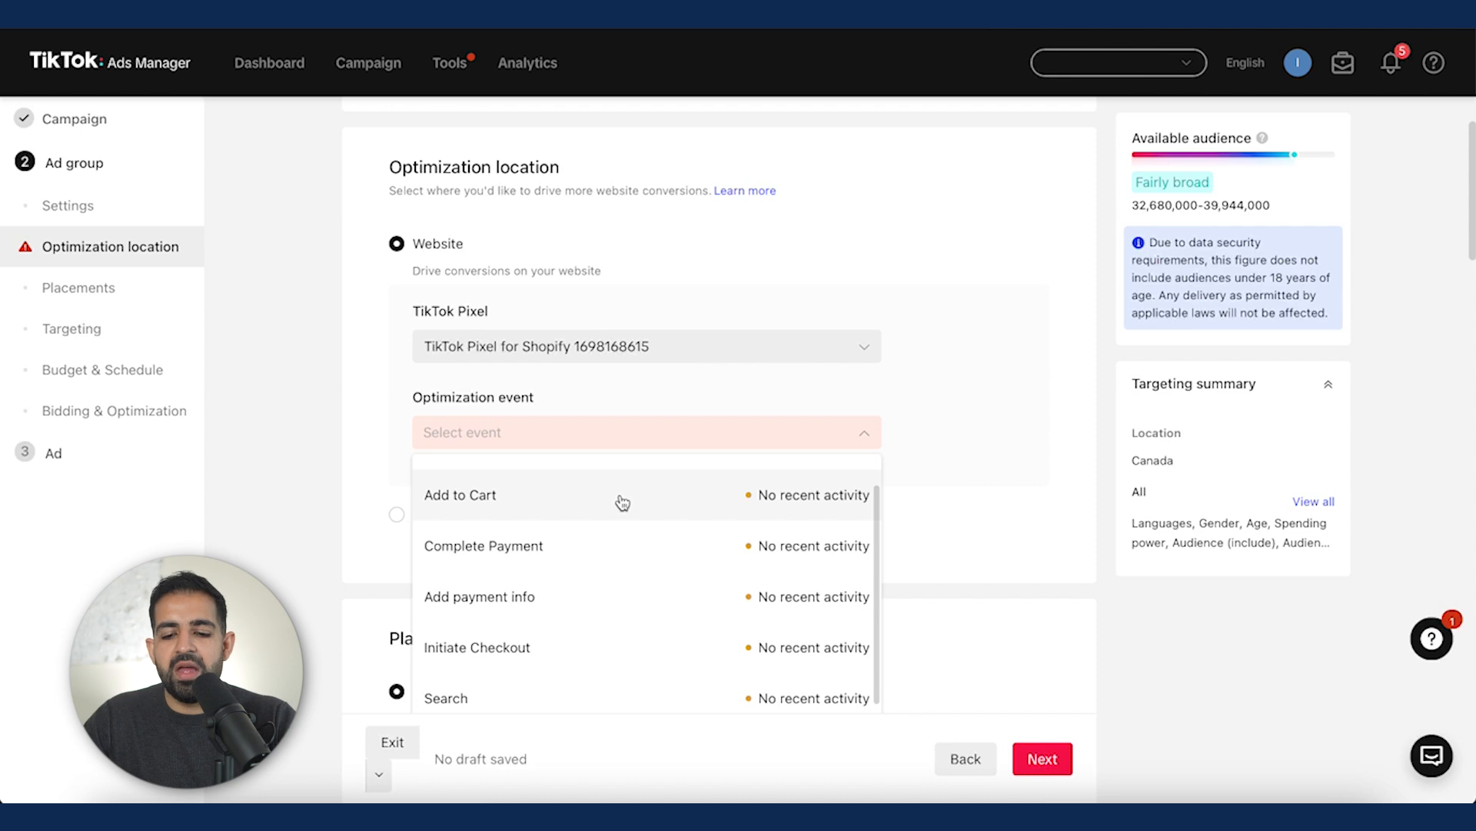
pyautogui.scroll(1, 630, 532)
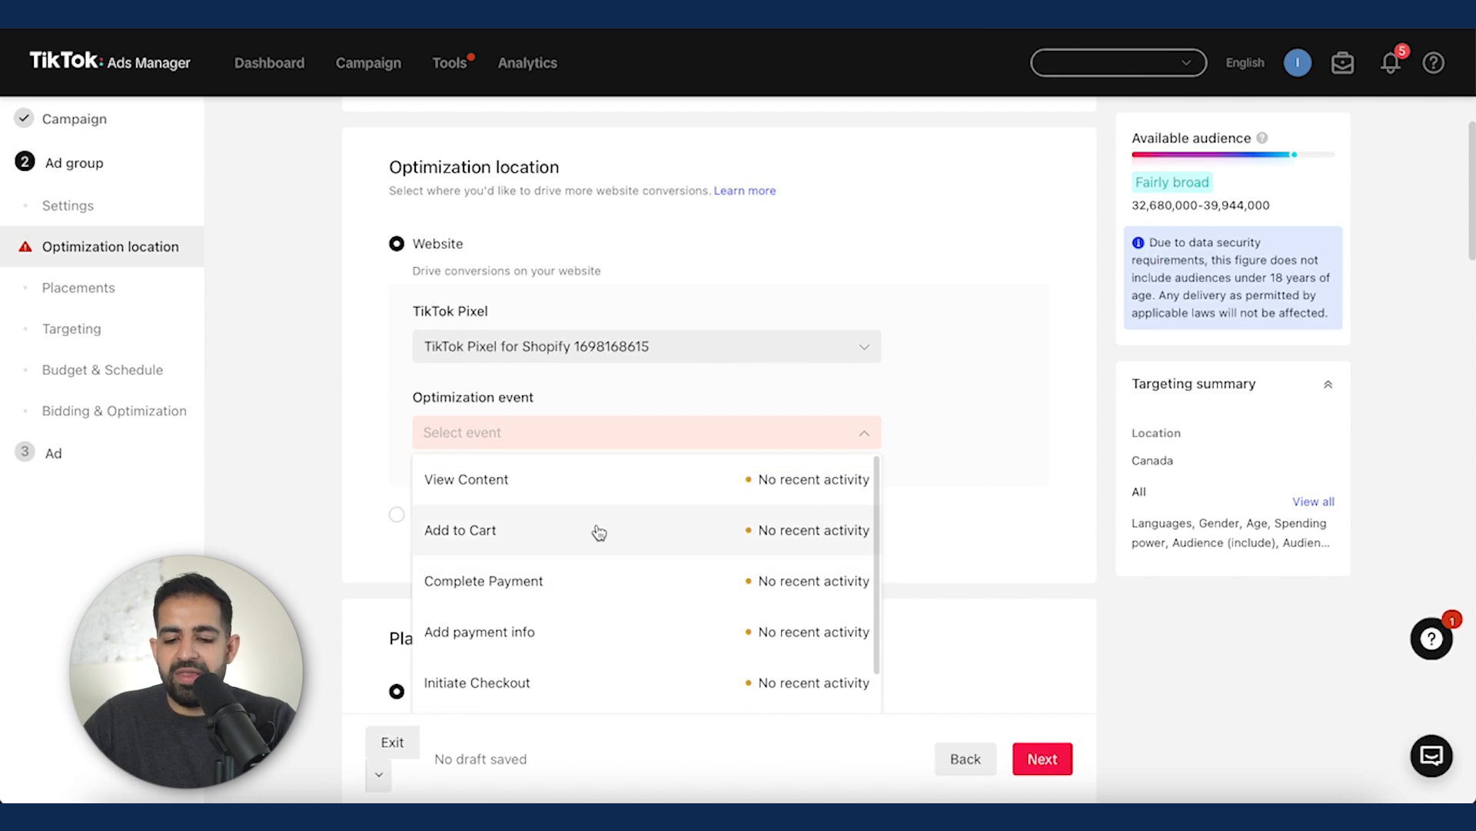
pyautogui.click(593, 536)
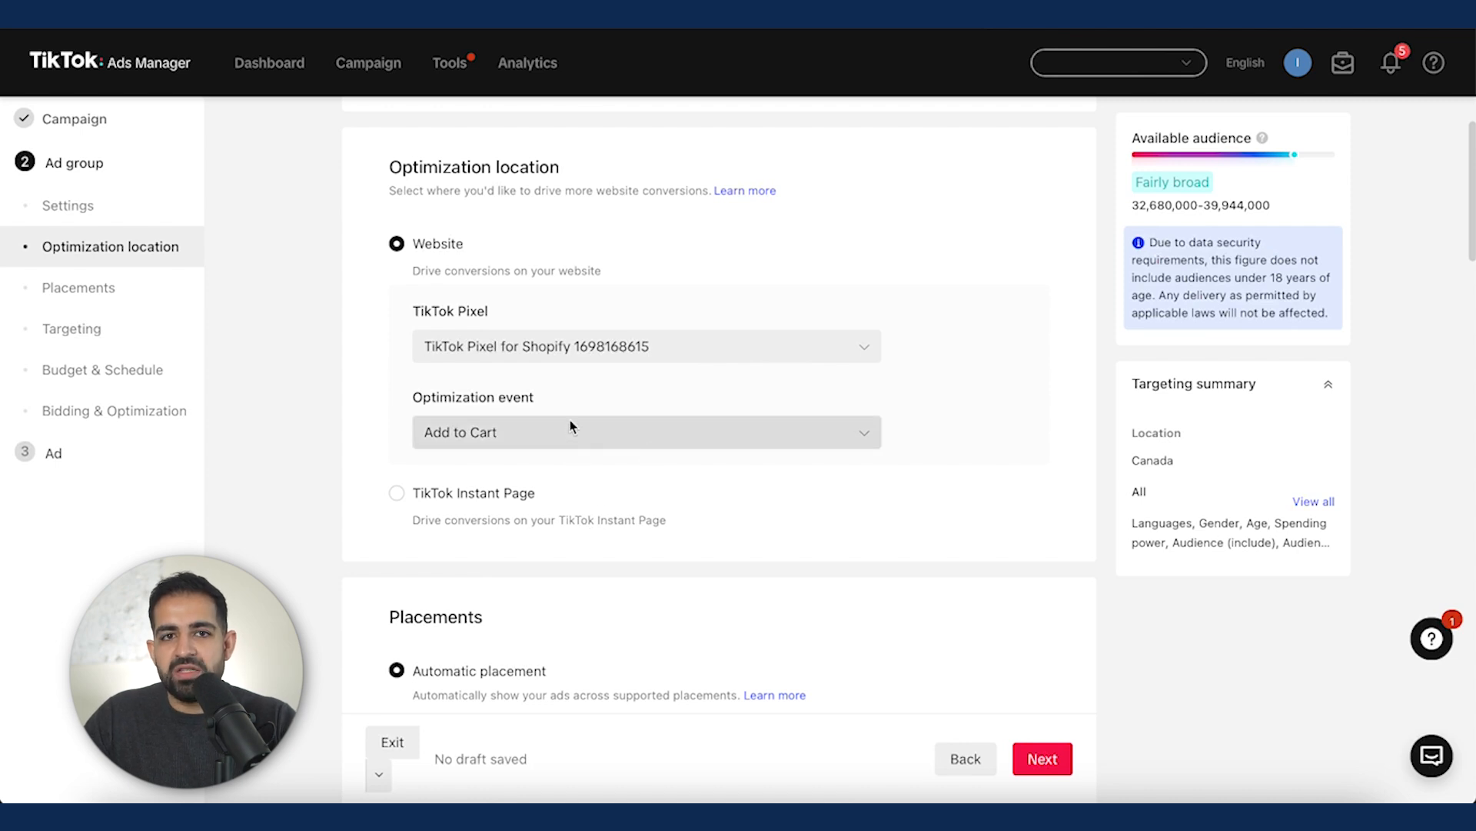
# Step: Choose placements manually and exclude Global App Bundle and Pangle so that only TikTok is used
pyautogui.scroll(-5, 570, 425)
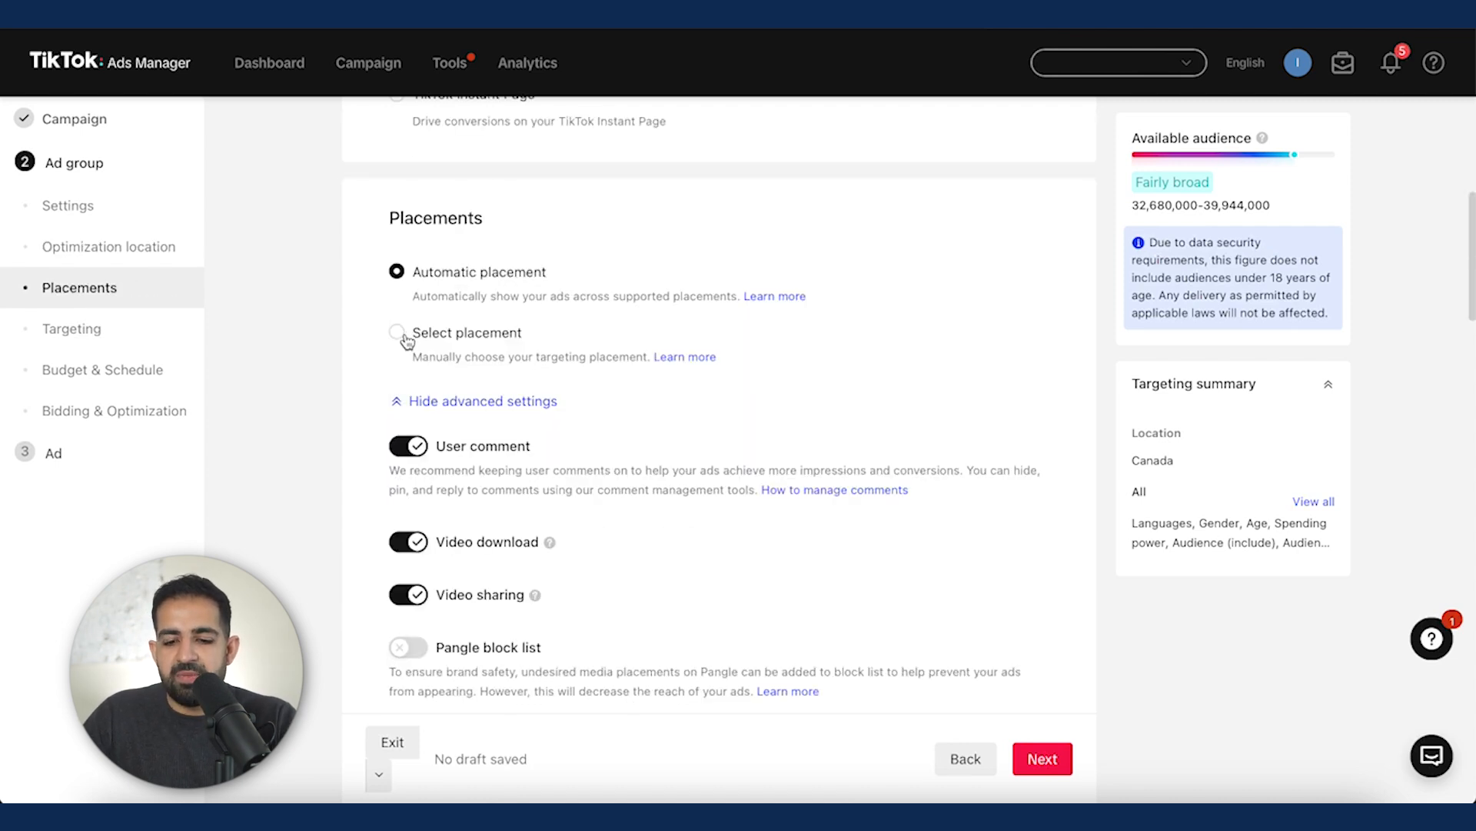
pyautogui.click(400, 333)
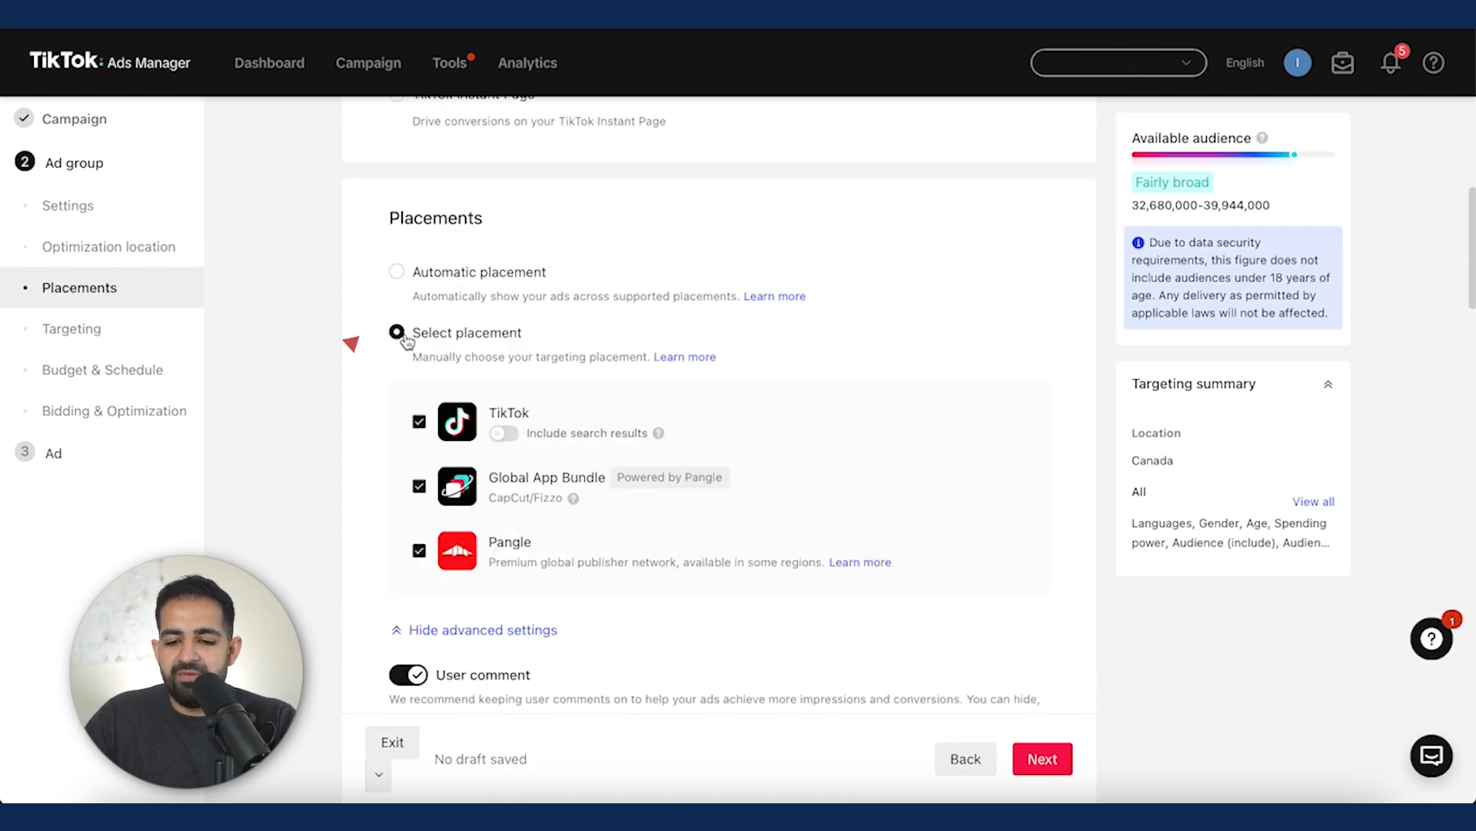
pyautogui.click(419, 489)
pyautogui.click(419, 550)
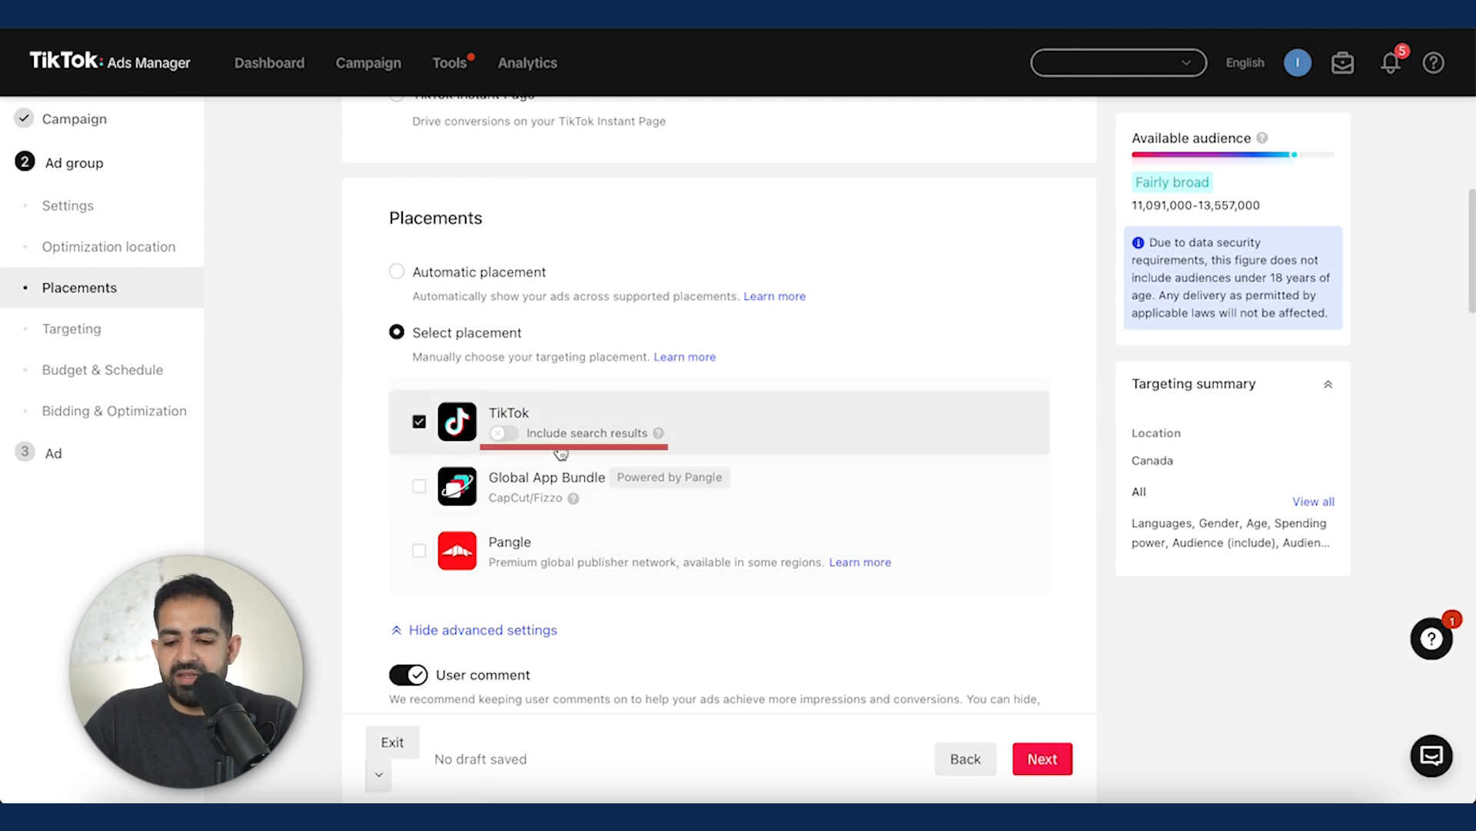
# Step: Review the user comment, video download and video sharing options, and the location and gender targeting of the ad group
pyautogui.scroll(-4, 604, 458)
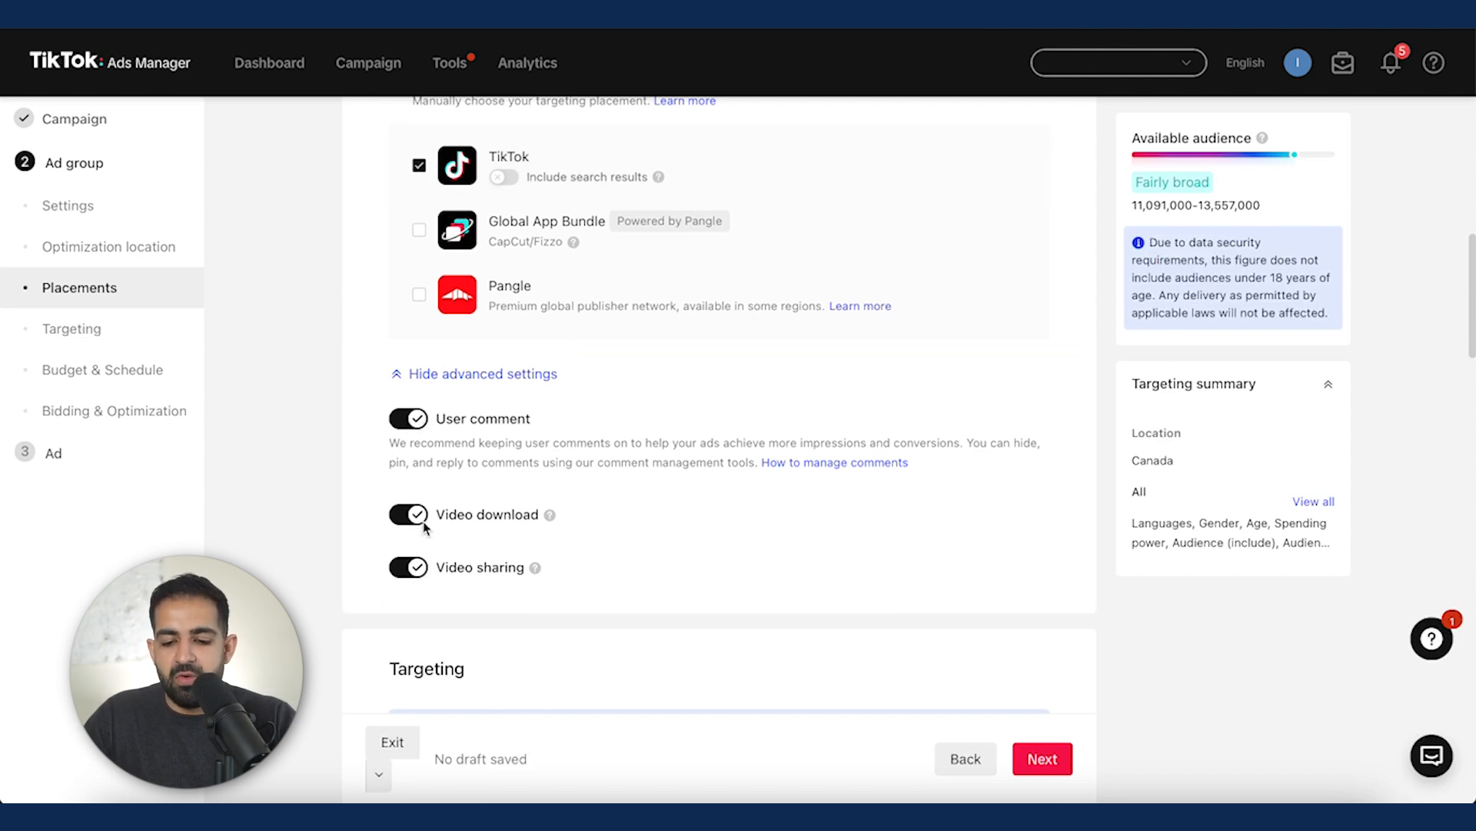
pyautogui.scroll(-1, 415, 523)
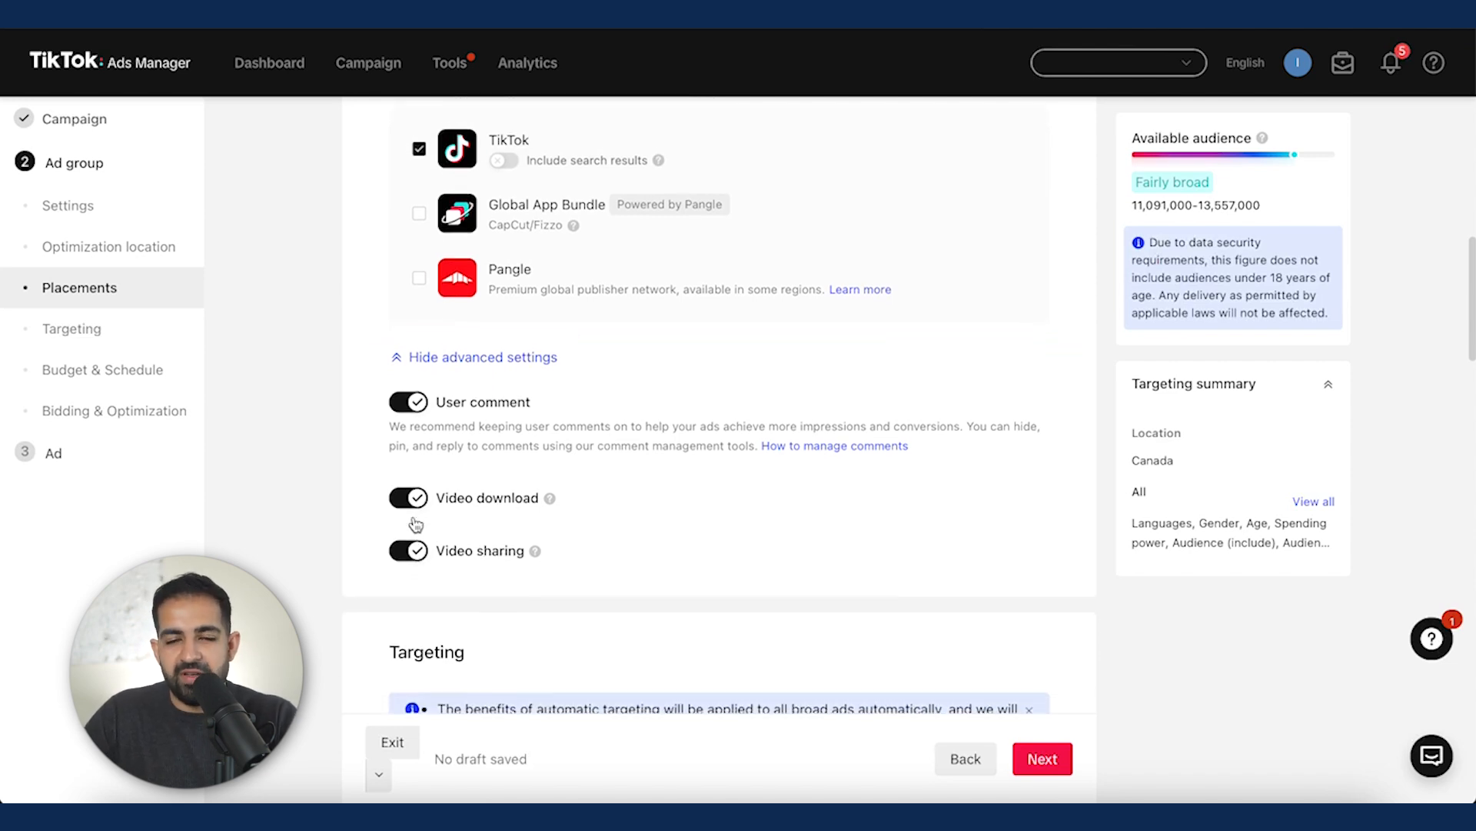
pyautogui.scroll(-3, 415, 523)
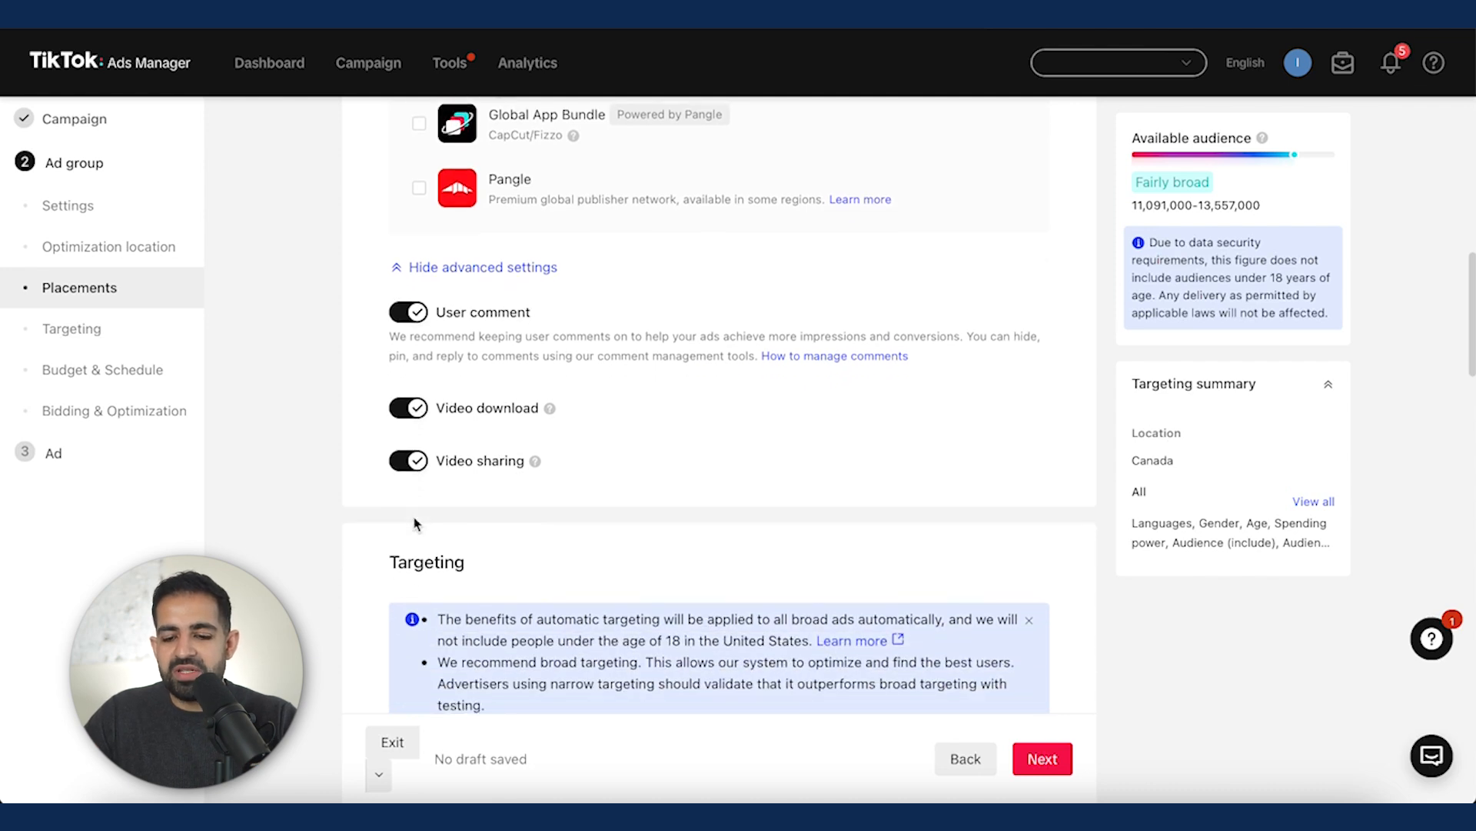
pyautogui.scroll(-9, 485, 545)
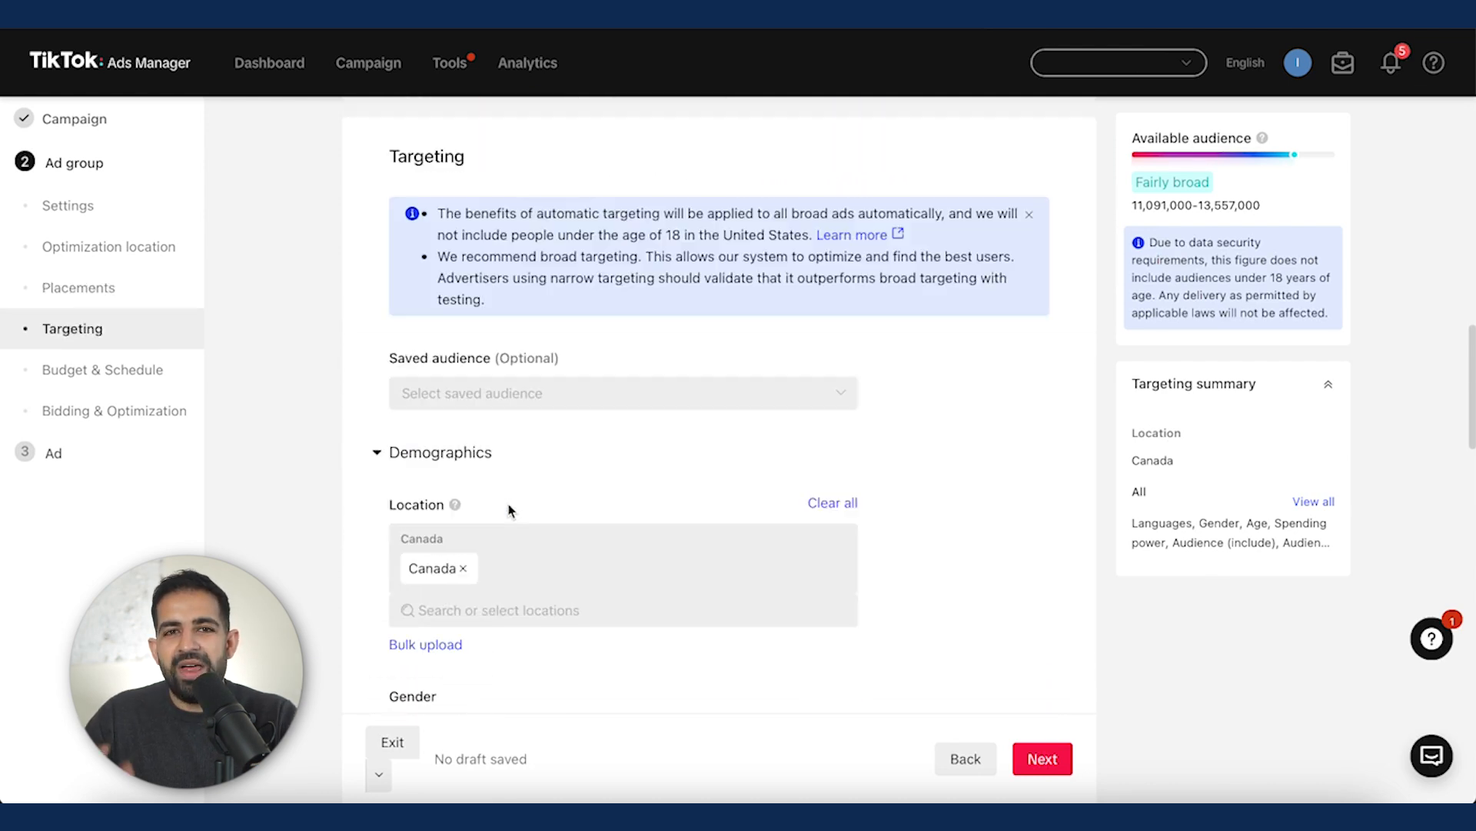
pyautogui.scroll(-1, 509, 504)
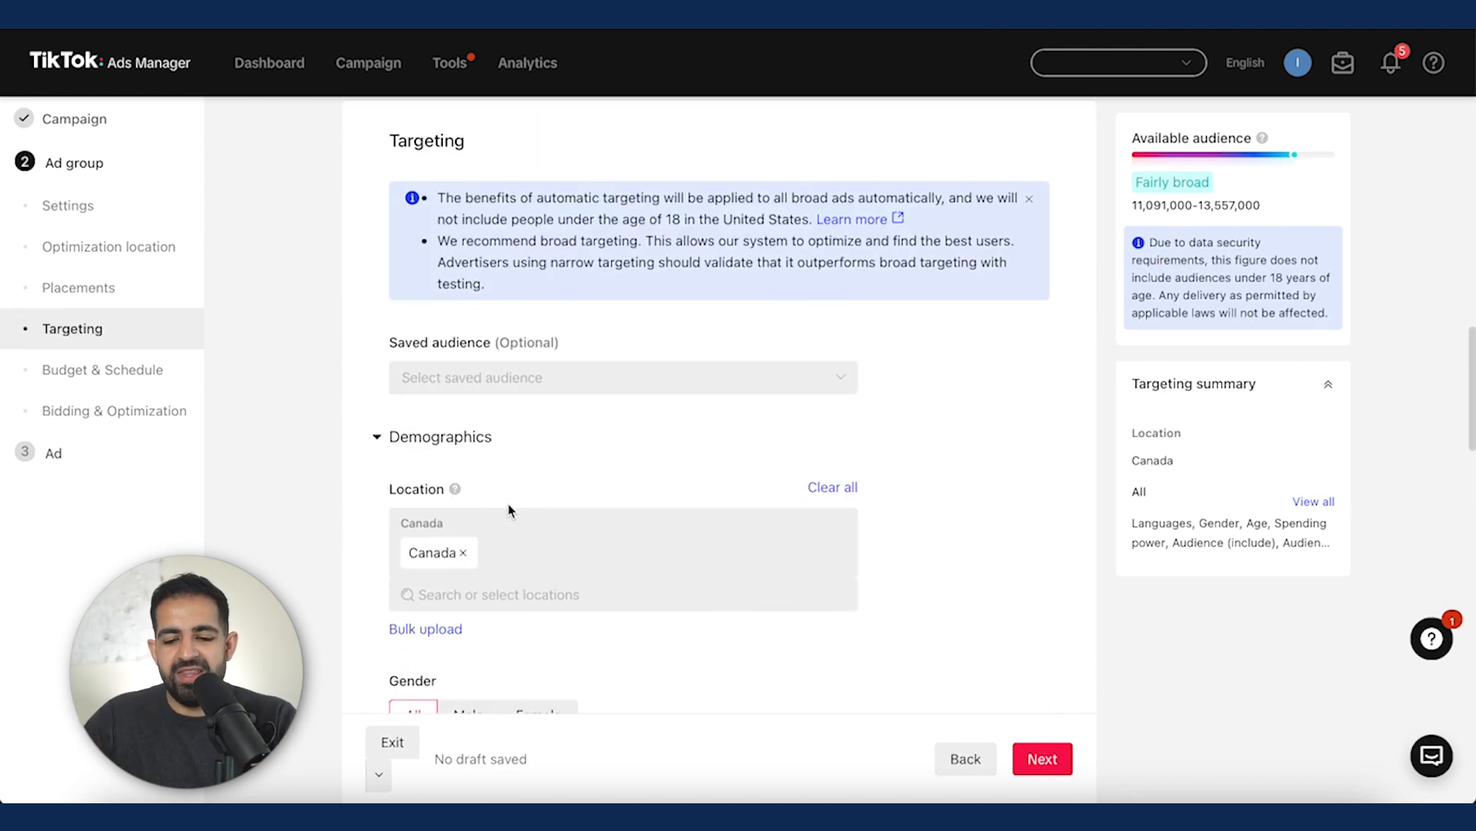
pyautogui.scroll(-1, 509, 511)
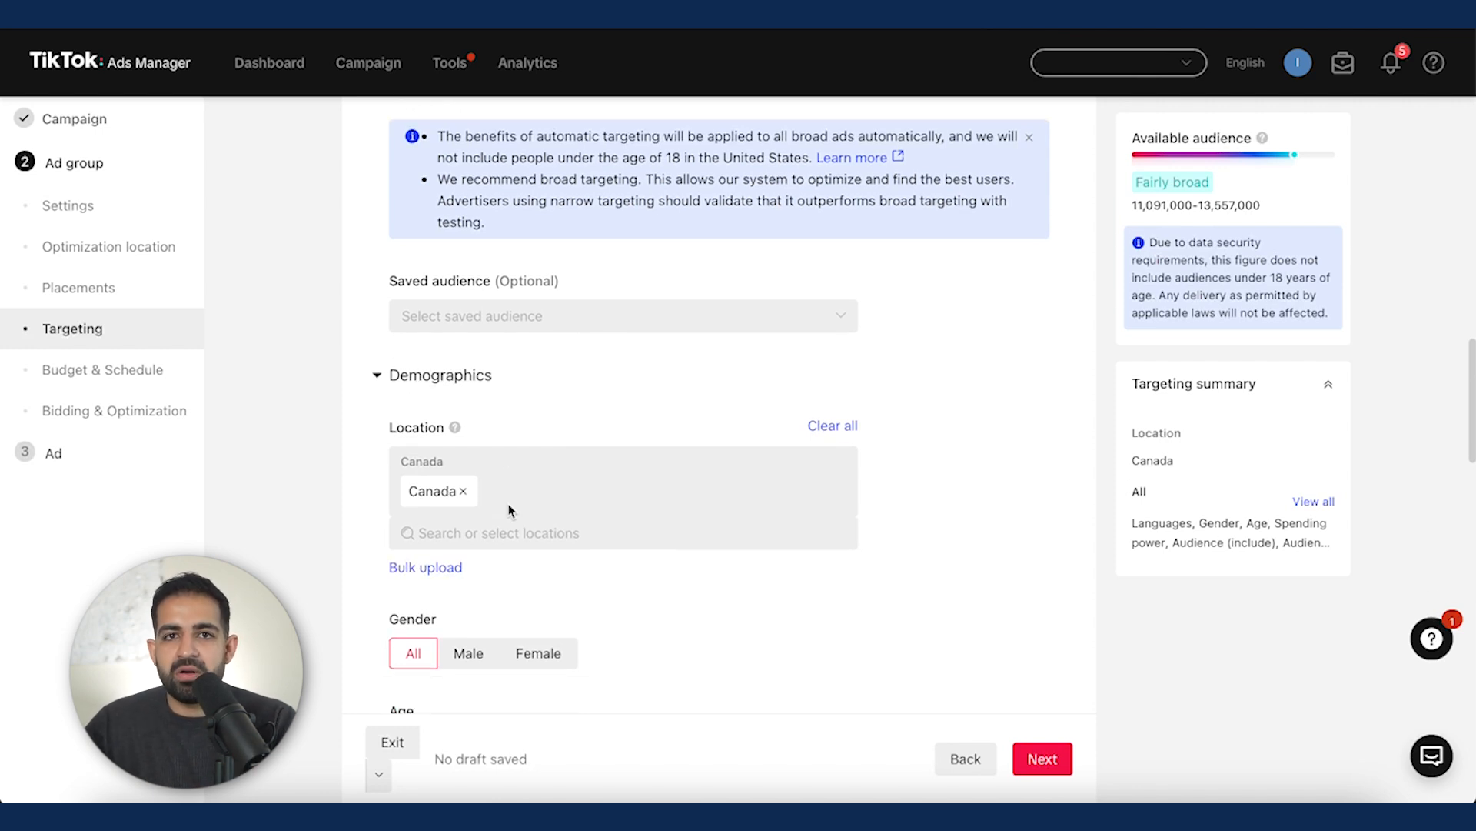
pyautogui.scroll(-1, 510, 505)
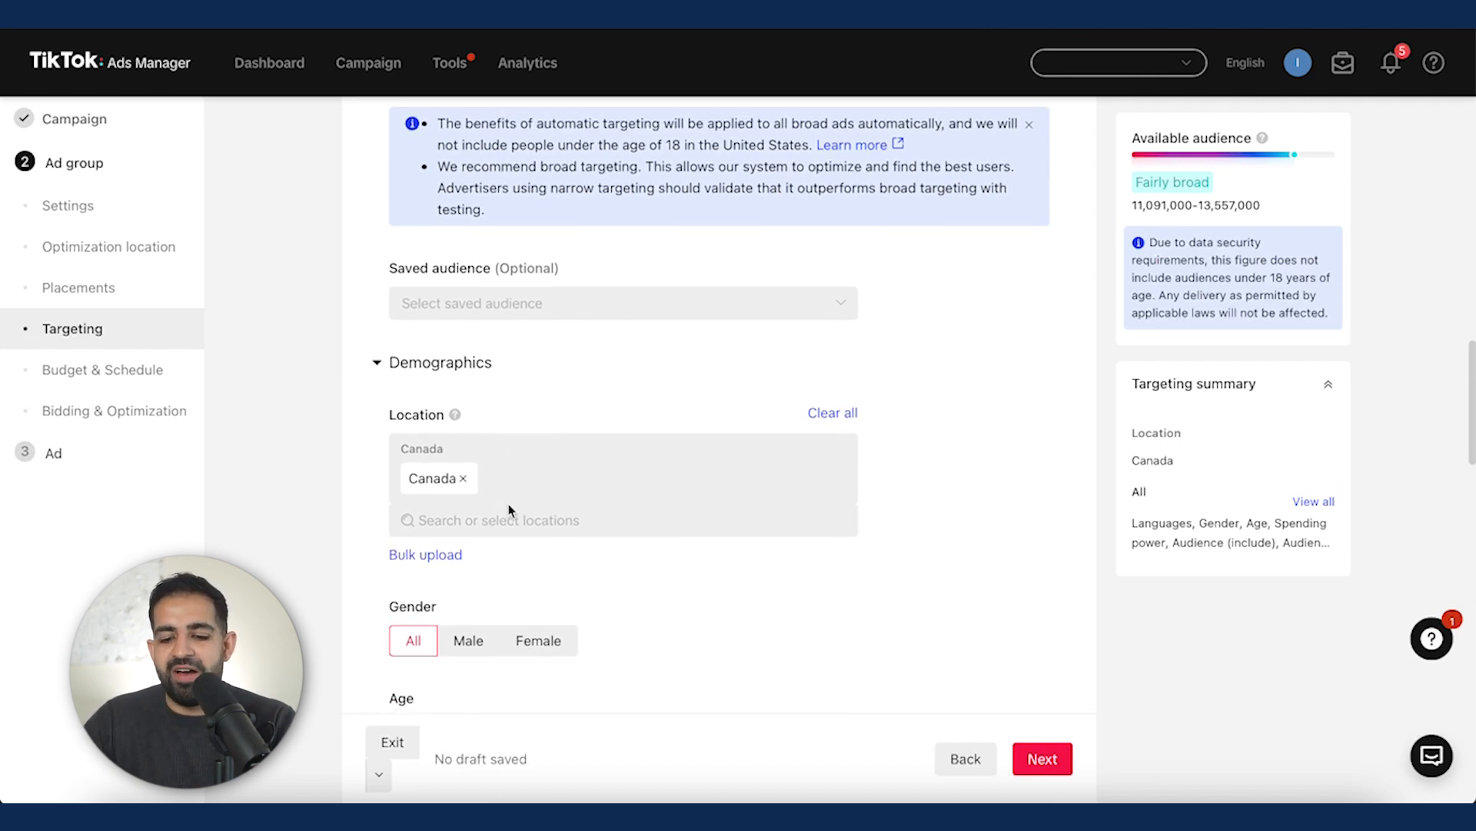
pyautogui.scroll(-1, 517, 460)
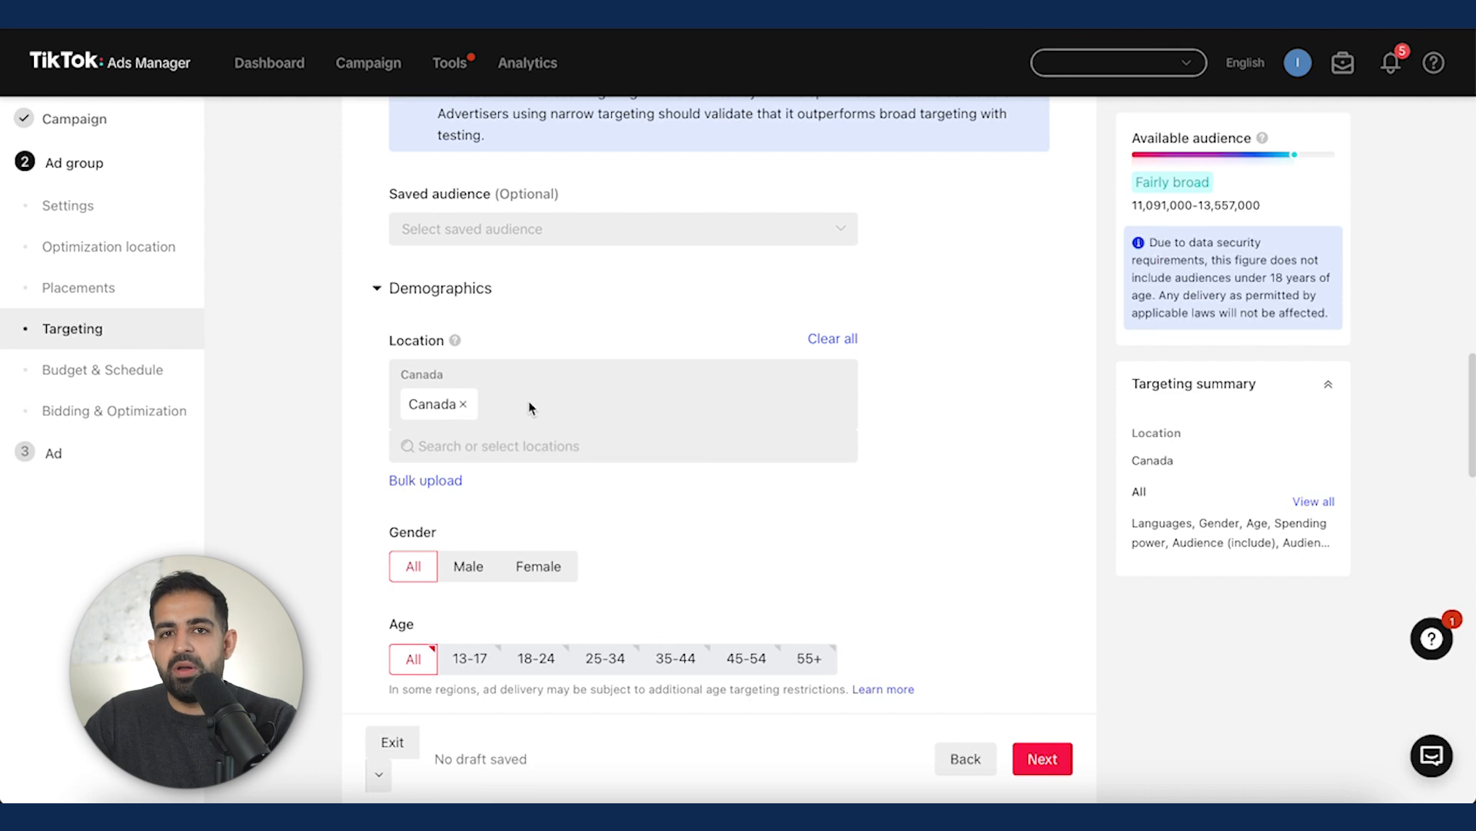
pyautogui.scroll(-3, 529, 407)
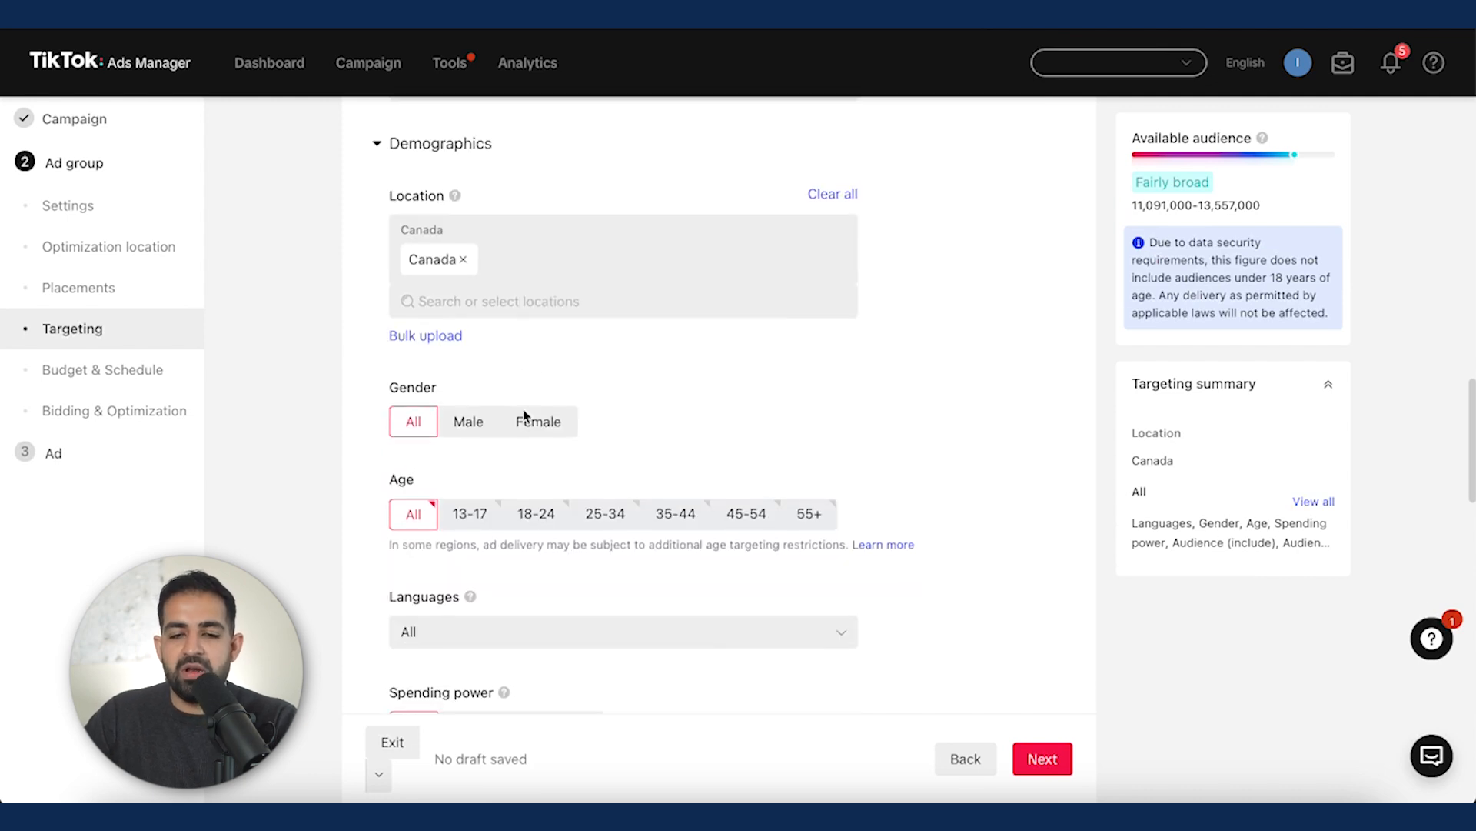
# Step: Target the age groups 25-34, 35-44, 45-54 and 55+, and set the audience language to English
pyautogui.scroll(-1, 526, 415)
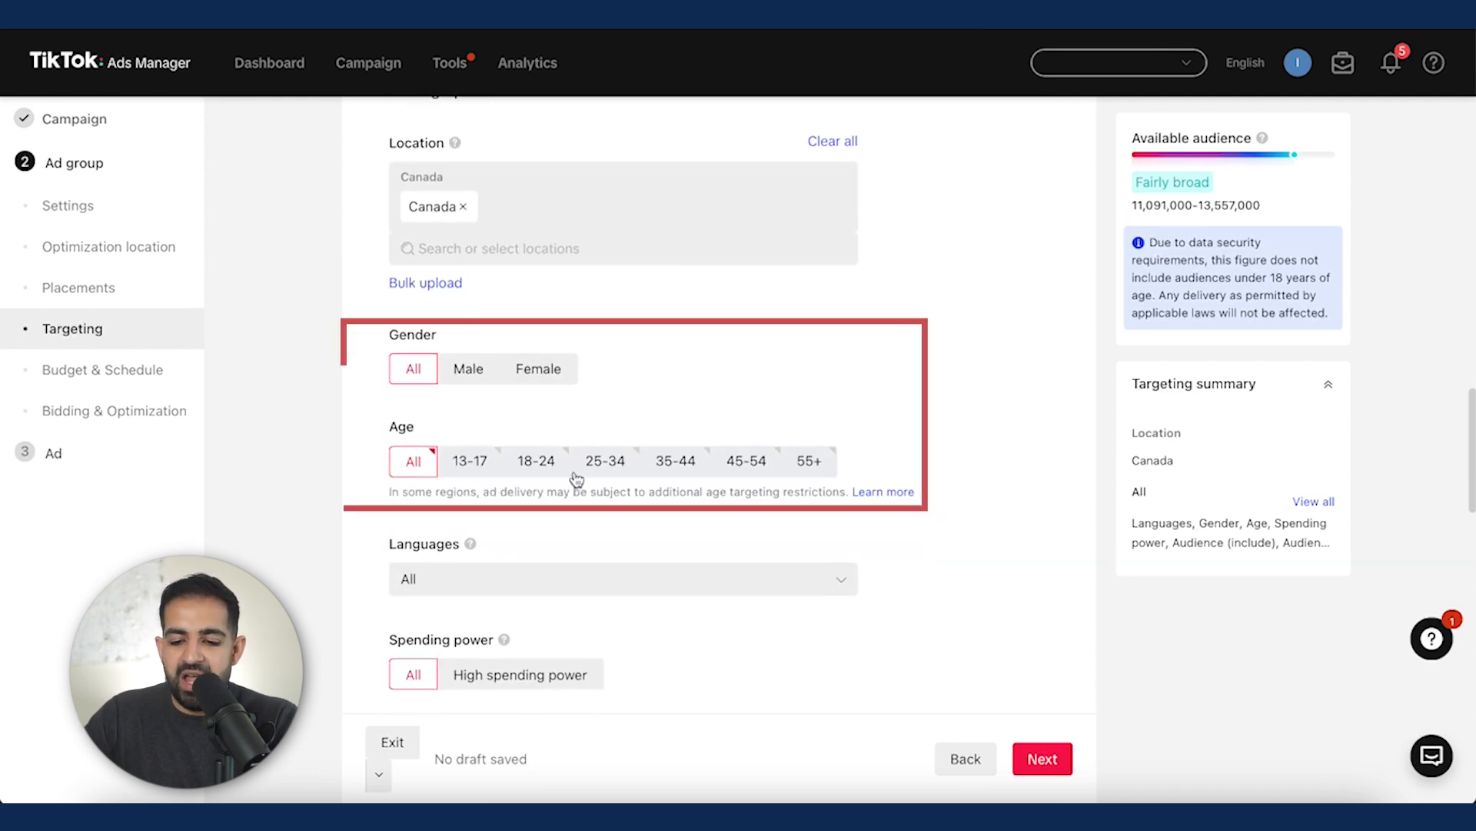
pyautogui.click(619, 465)
pyautogui.click(673, 462)
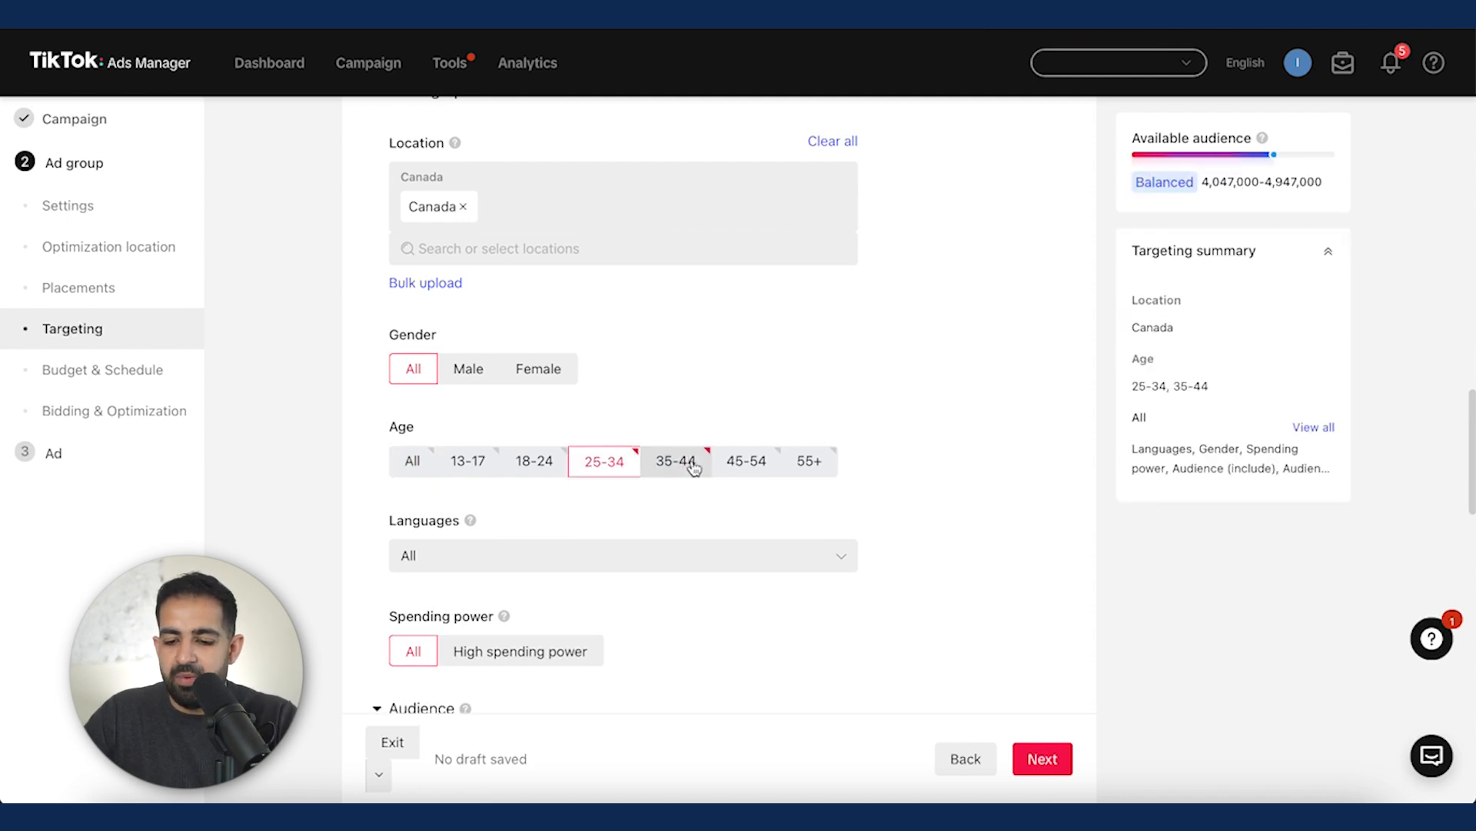
pyautogui.click(746, 461)
pyautogui.click(811, 462)
pyautogui.scroll(-3, 623, 489)
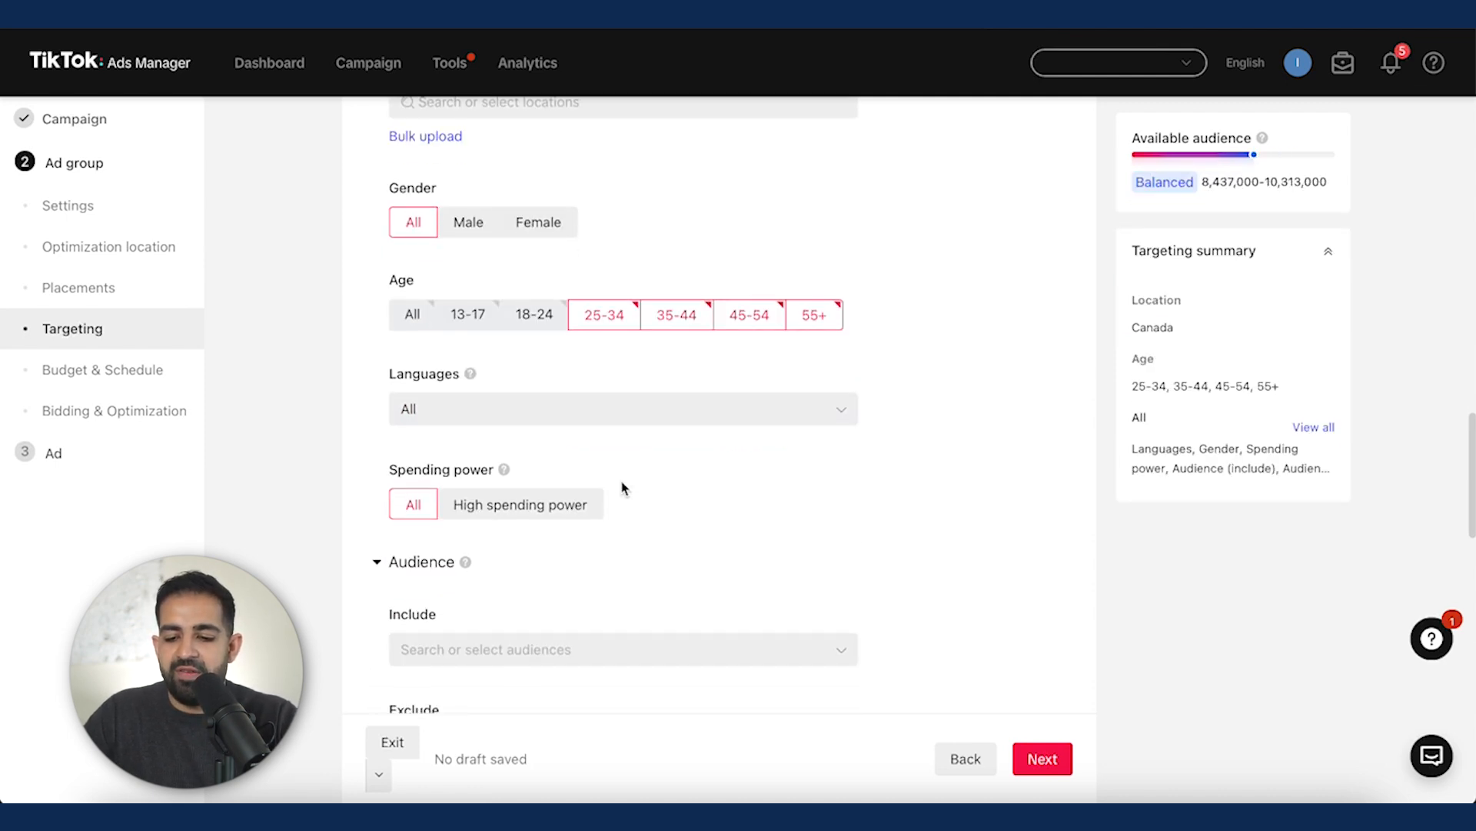
pyautogui.click(611, 394)
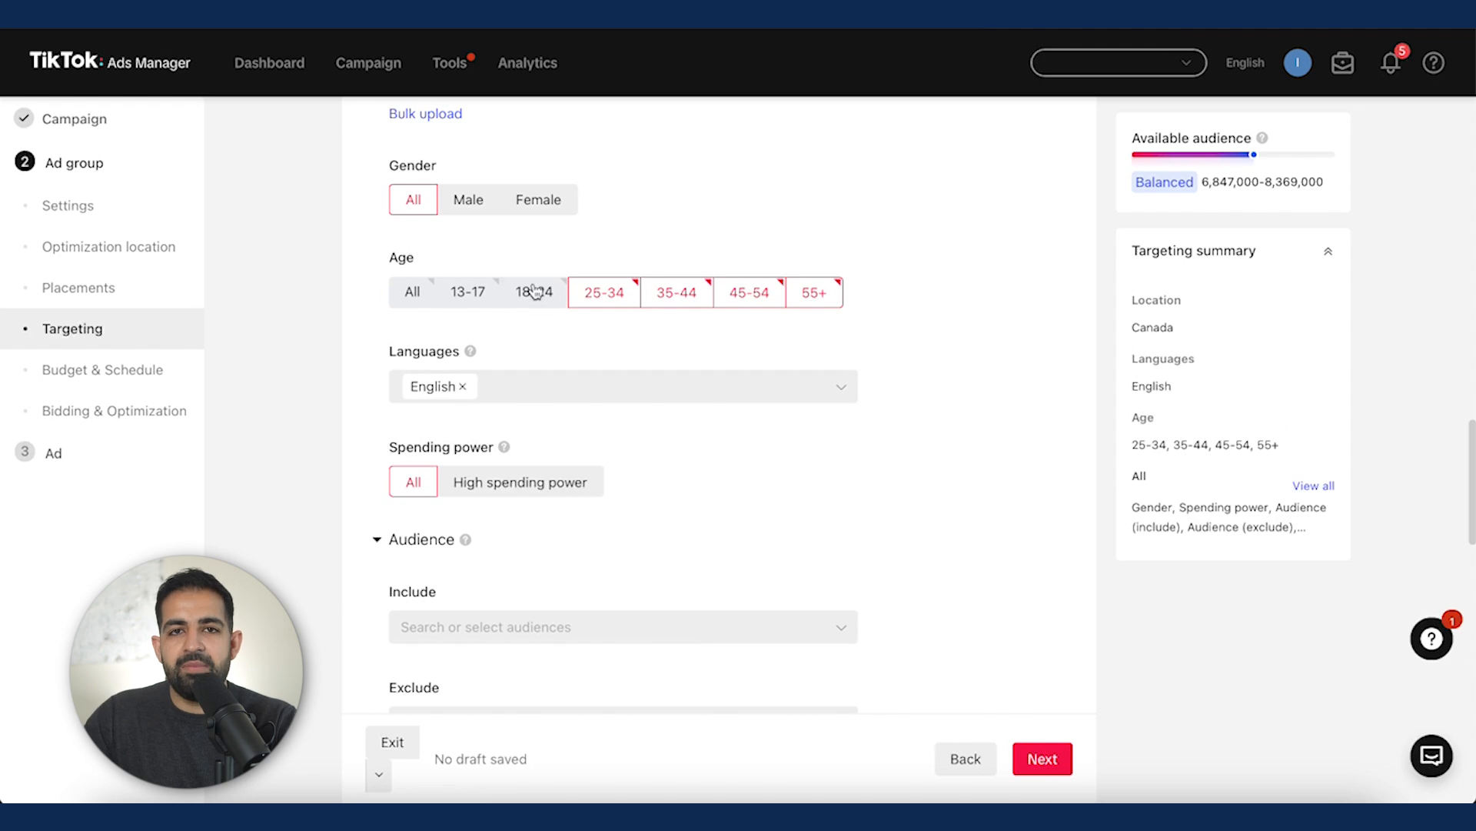
# Step: Review the spending power options and the custom and lookalike audiences available for inclusion in the ad group
pyautogui.scroll(-1, 537, 290)
pyautogui.scroll(-3, 537, 291)
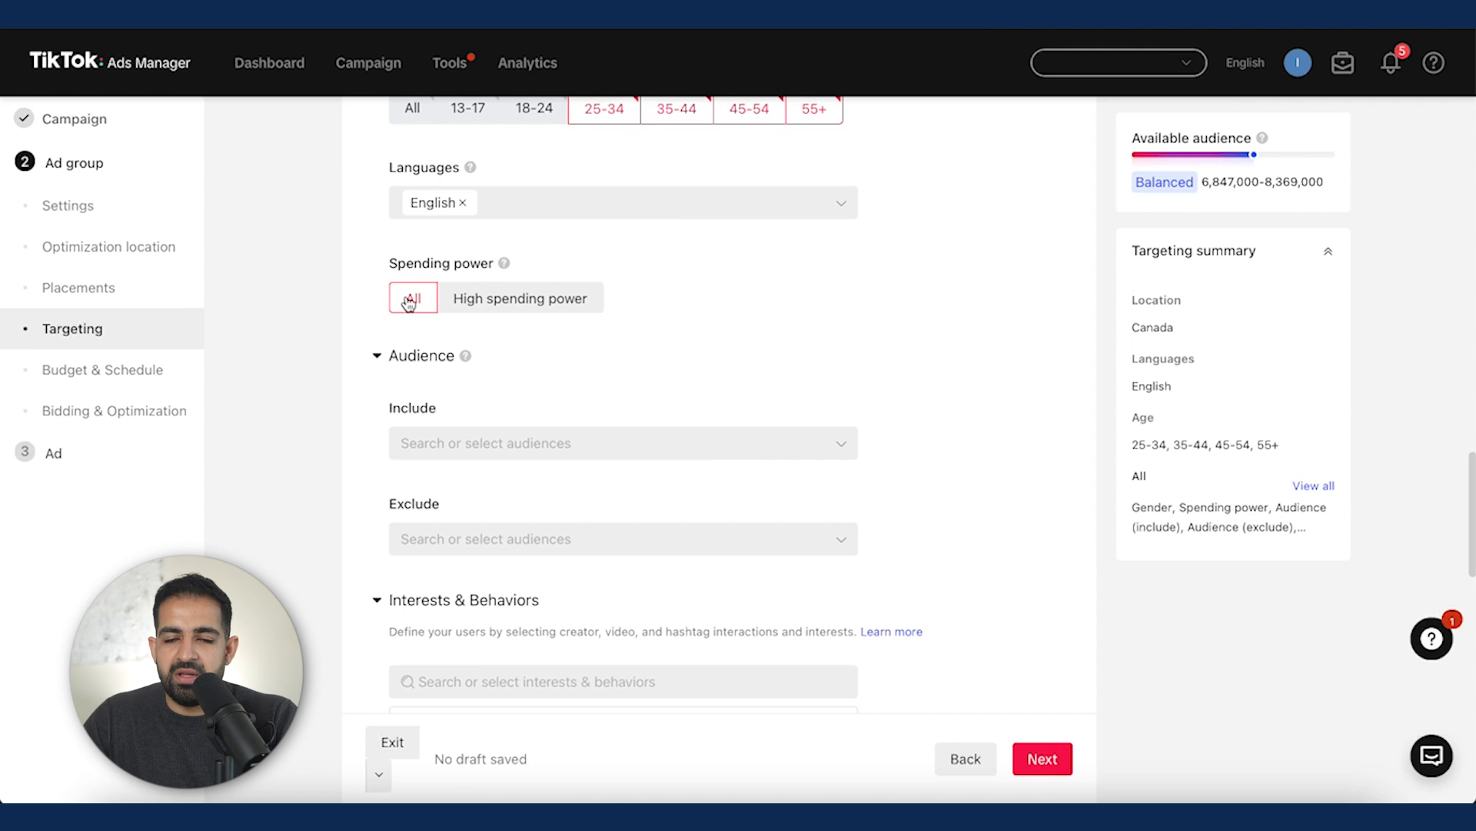
pyautogui.scroll(-2, 408, 303)
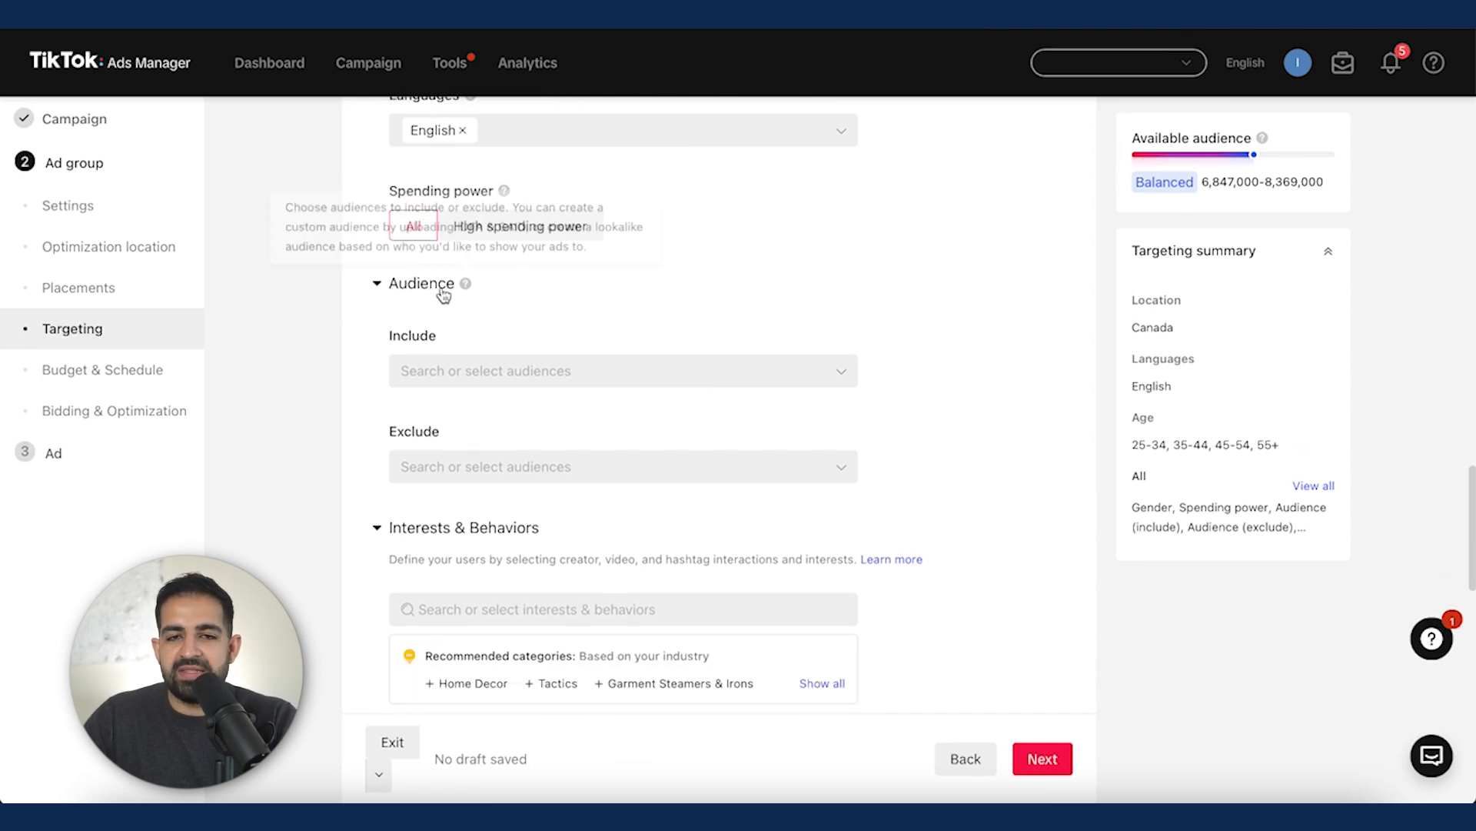
pyautogui.scroll(-1, 442, 293)
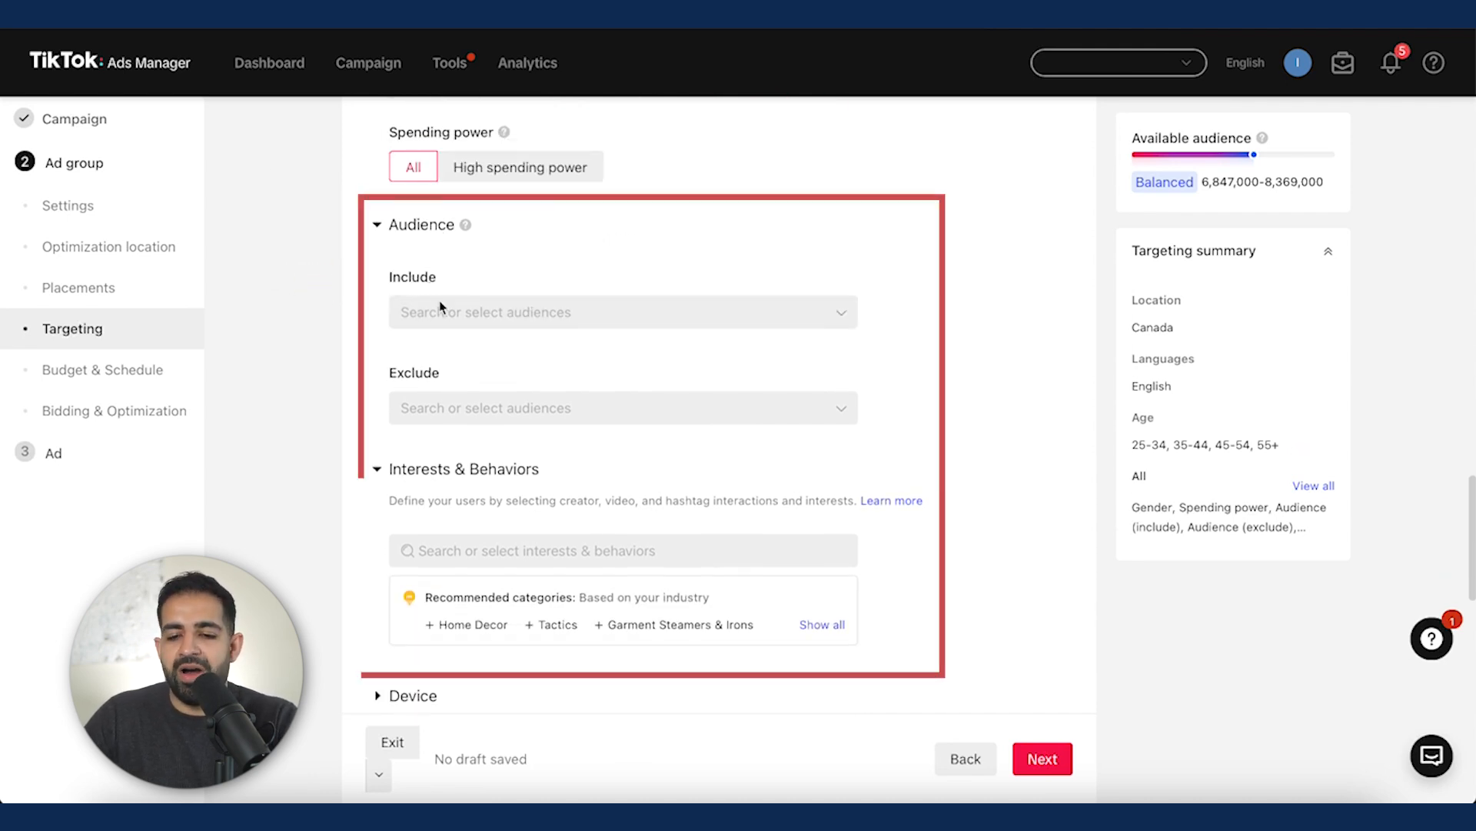
pyautogui.scroll(-1, 449, 316)
pyautogui.click(474, 290)
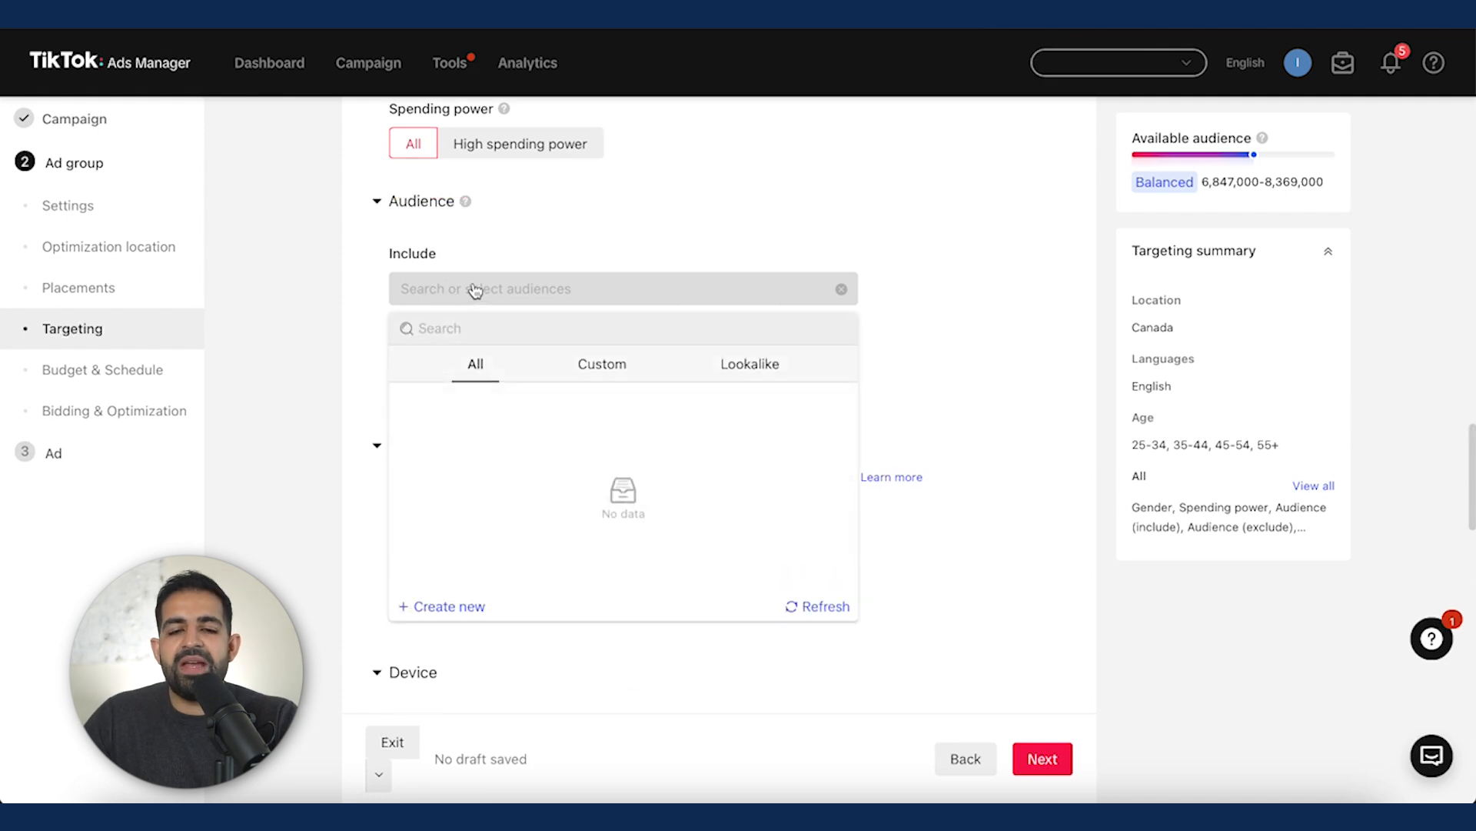
pyautogui.click(619, 379)
pyautogui.click(745, 229)
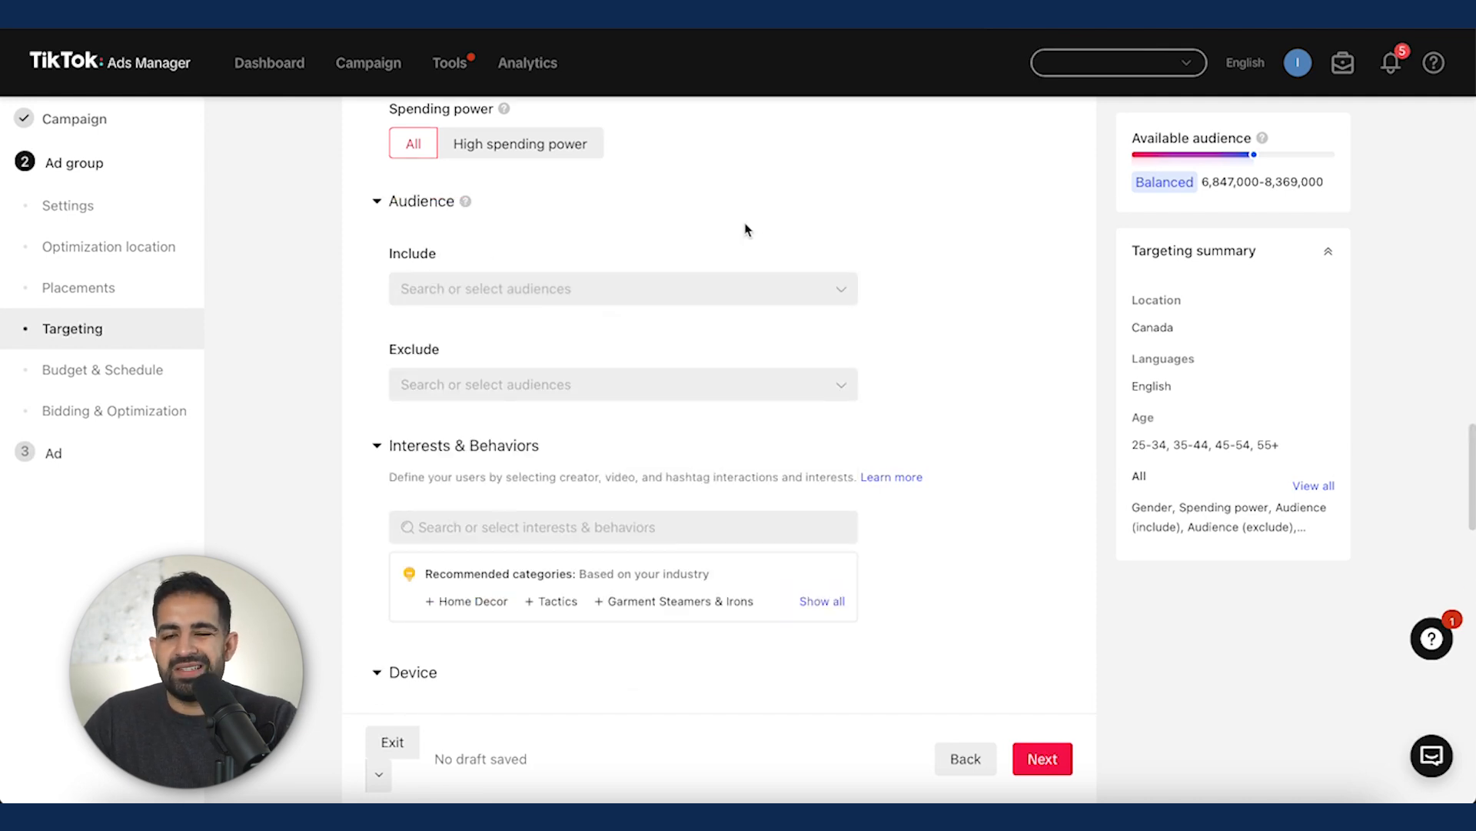
pyautogui.scroll(-1, 745, 230)
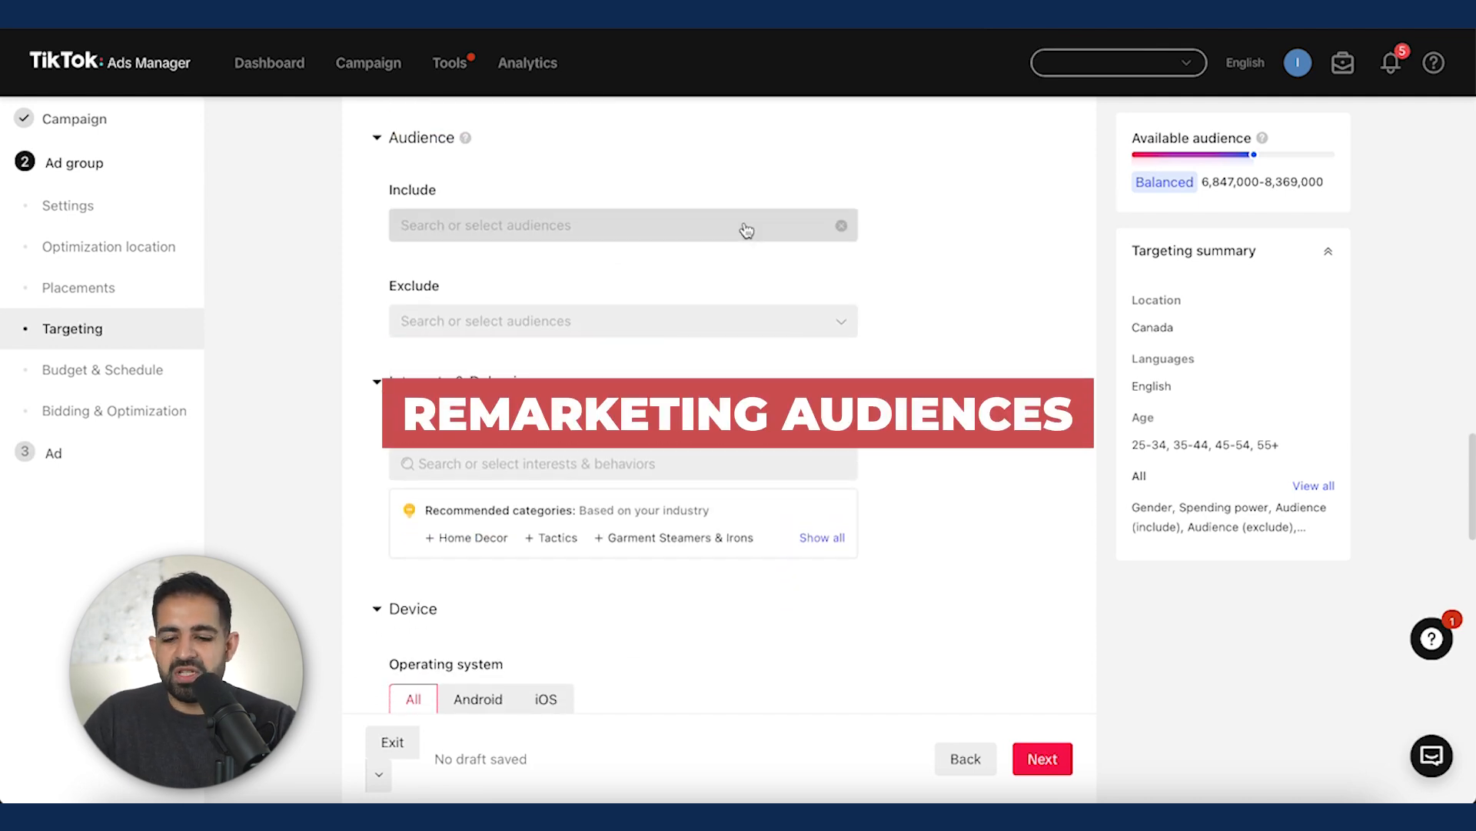
# Step: Add the purchase intention category Marketing & Advertising from Business Services to the ad group's interests and behaviors targeting
pyautogui.scroll(-1, 745, 231)
pyautogui.scroll(-1, 652, 376)
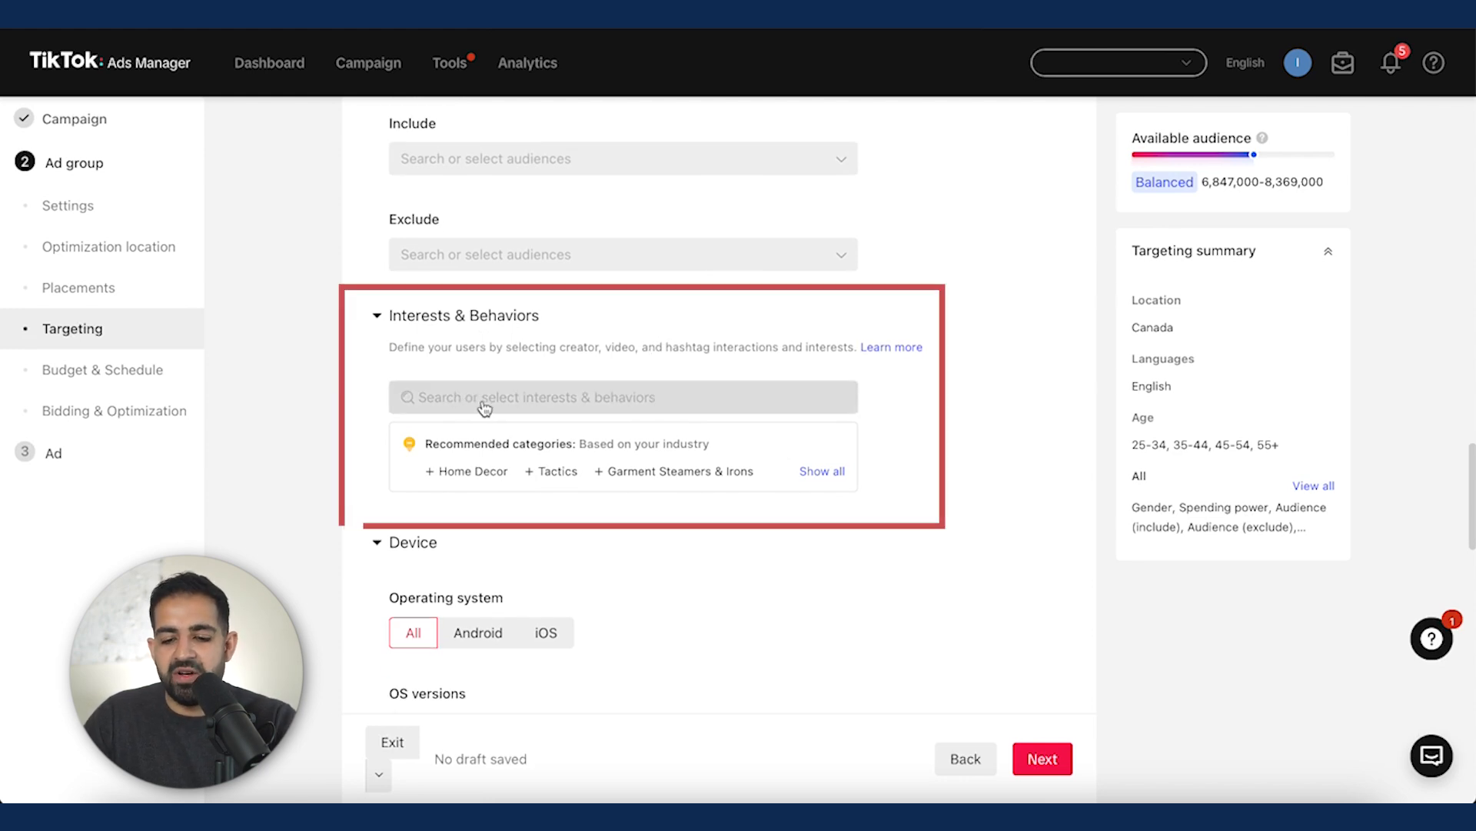
pyautogui.click(484, 408)
pyautogui.scroll(-1, 512, 346)
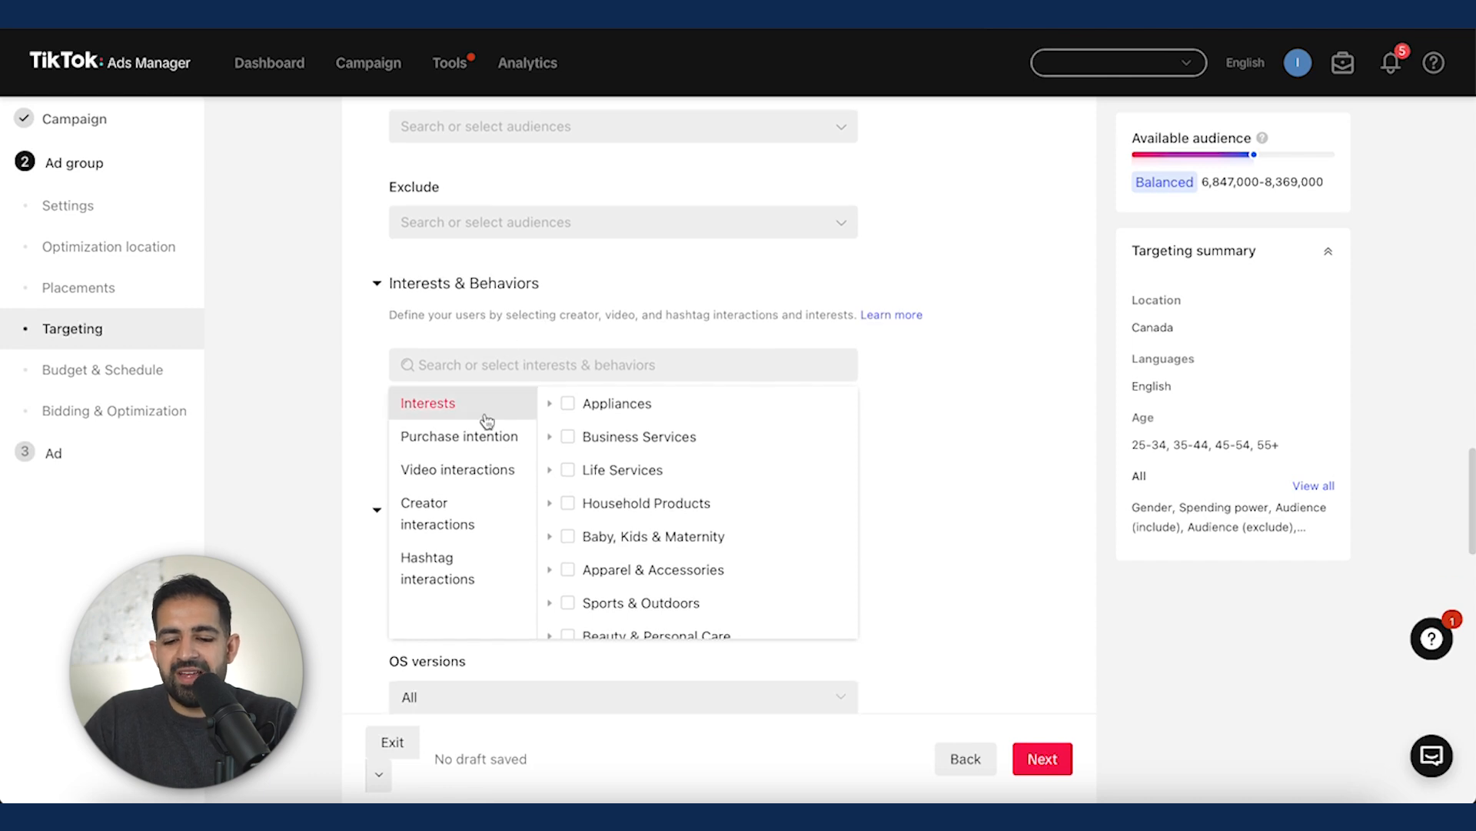
pyautogui.click(483, 440)
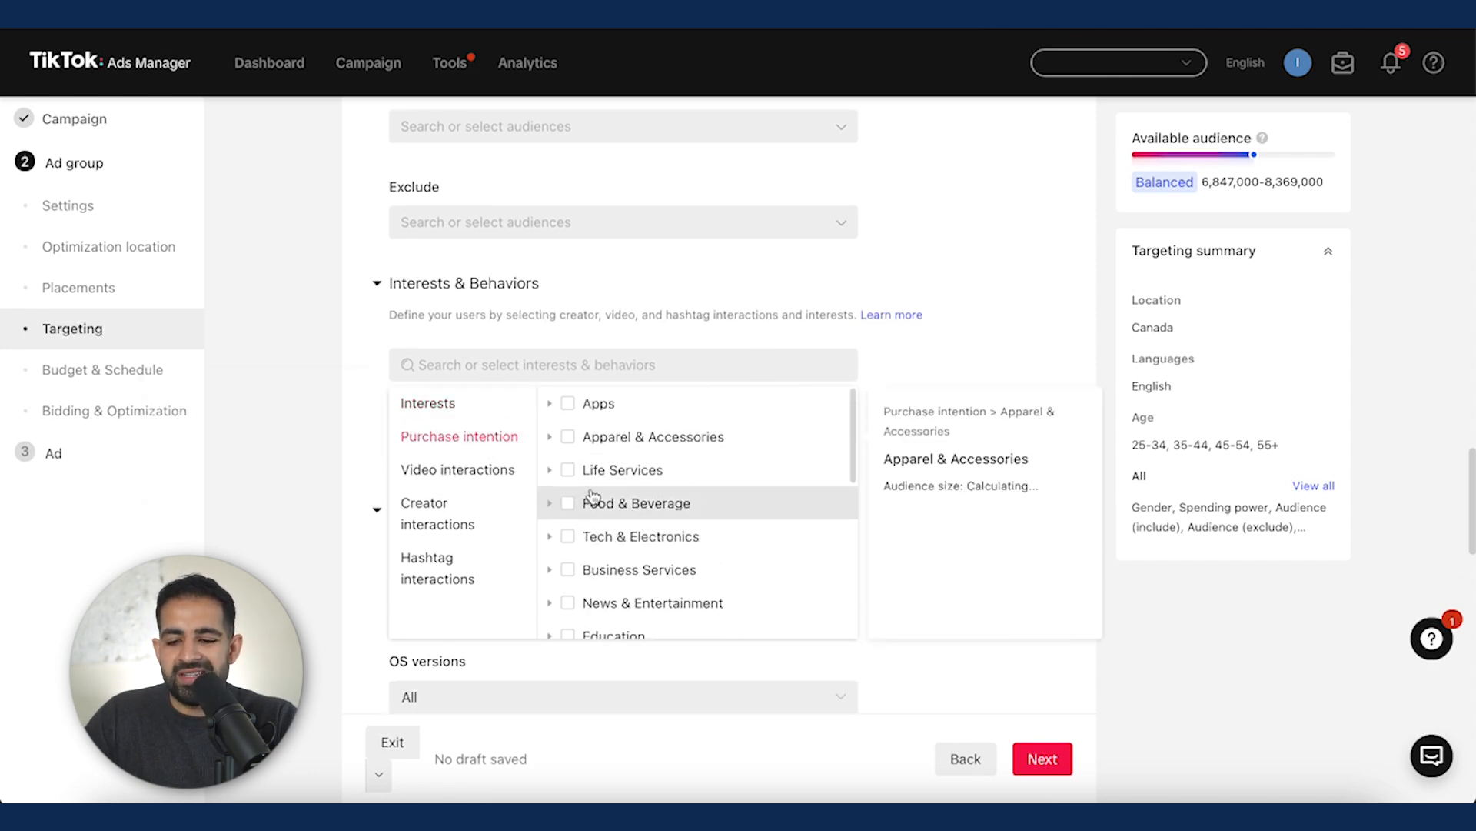
pyautogui.scroll(-3, 653, 465)
pyautogui.scroll(1, 603, 488)
pyautogui.moveTo(553, 505)
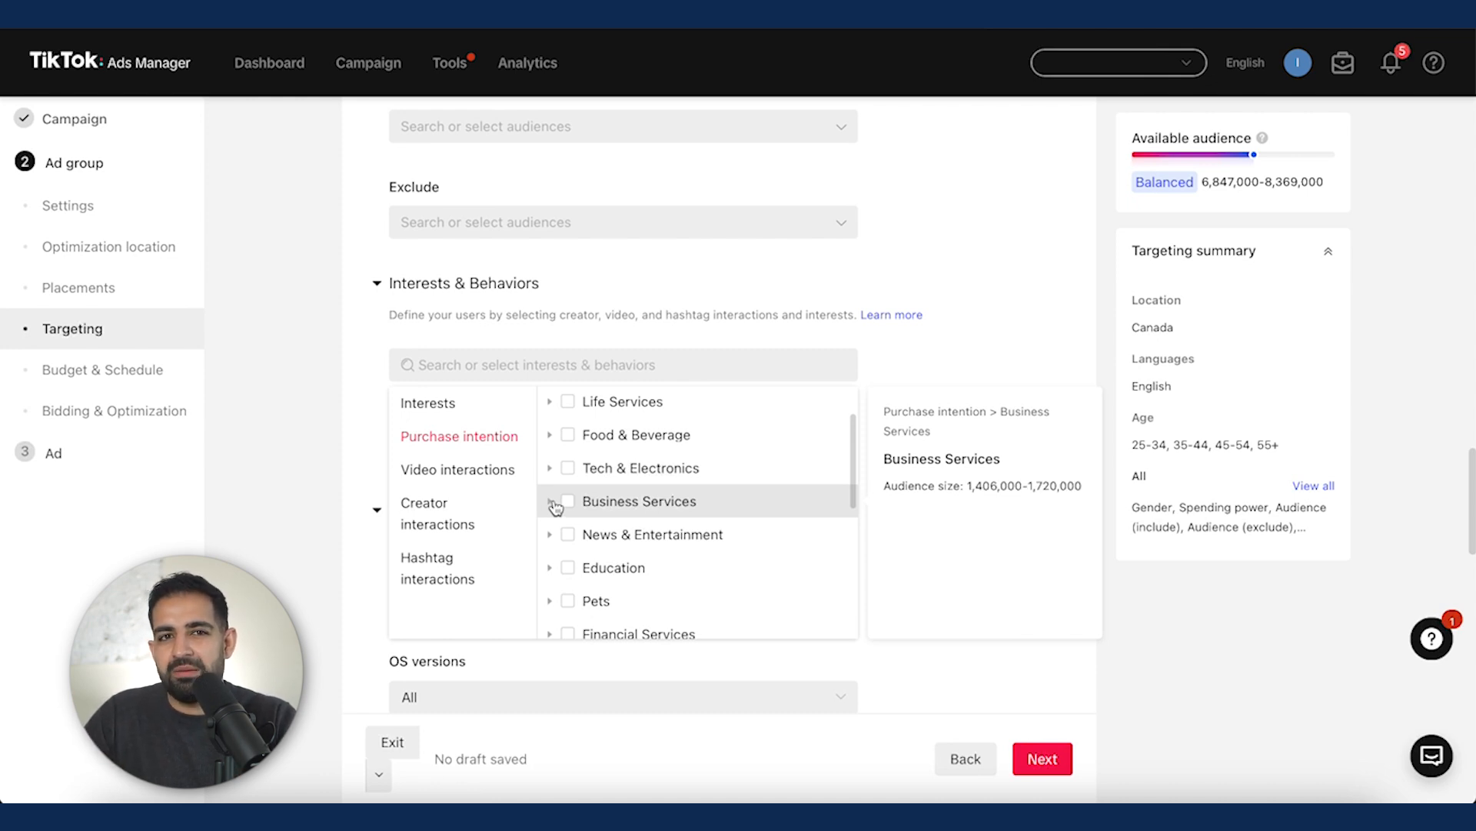
pyautogui.click(552, 504)
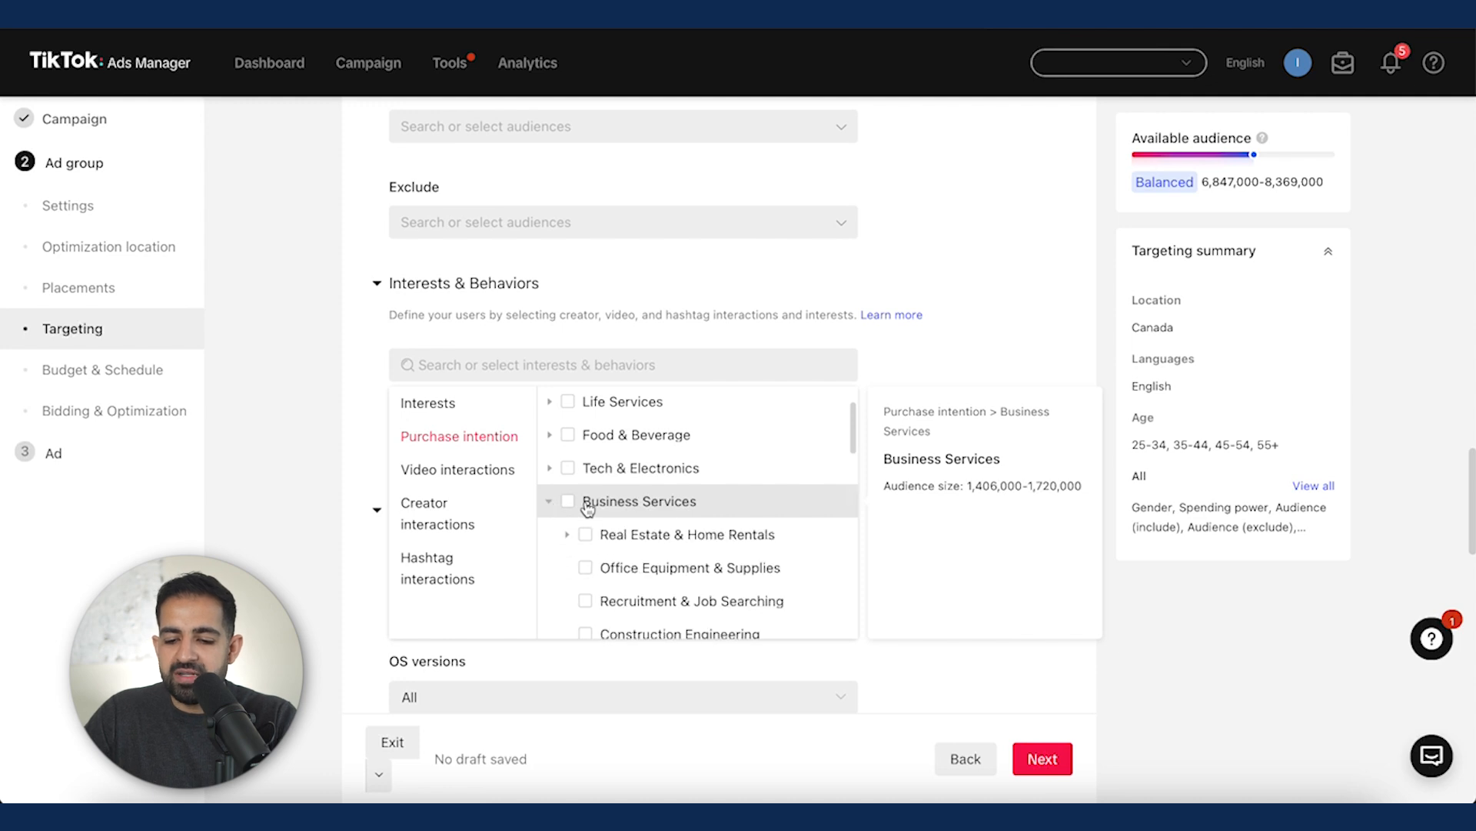
pyautogui.scroll(-4, 669, 515)
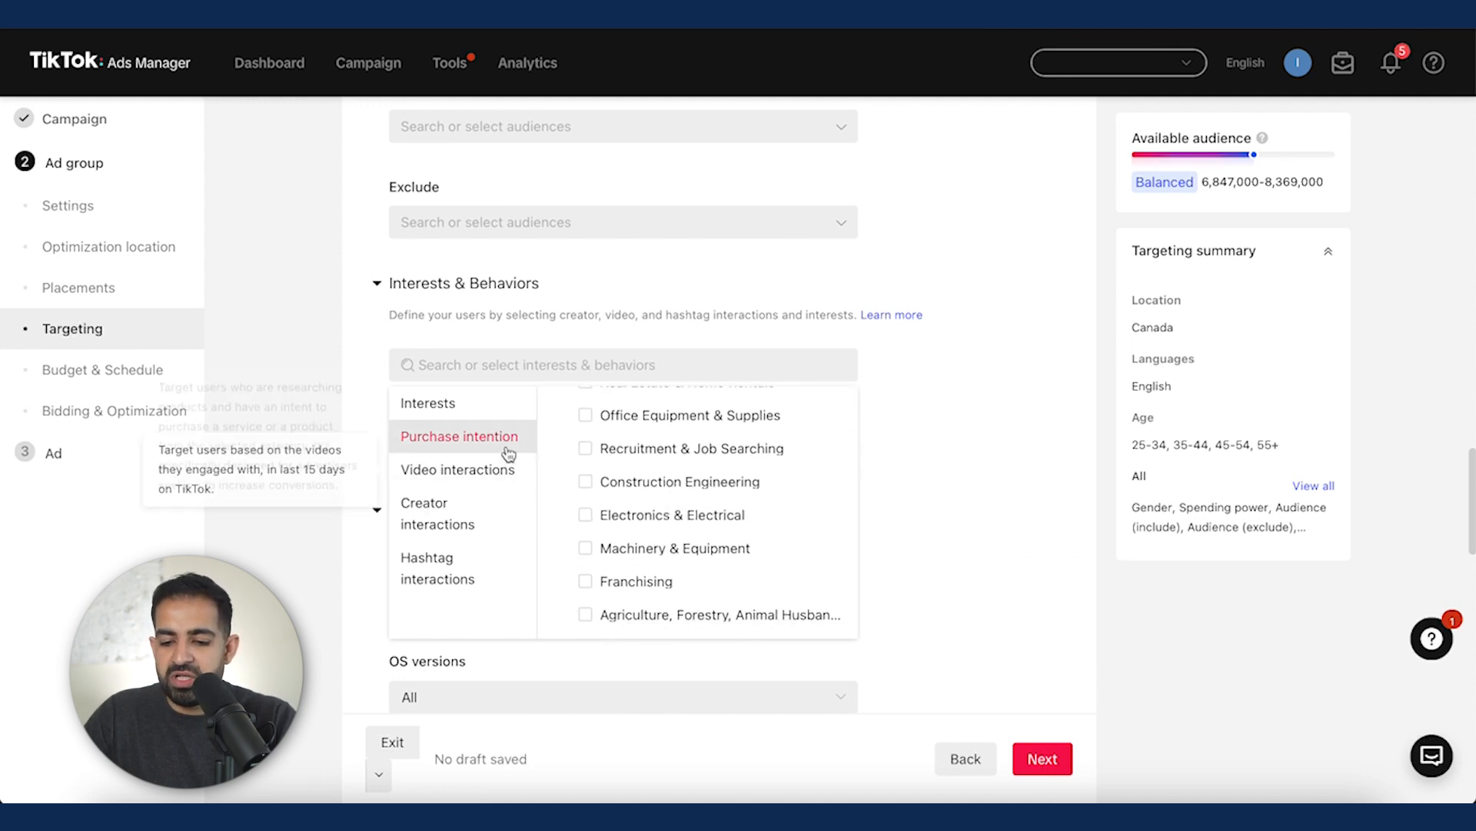
pyautogui.scroll(-1, 669, 501)
pyautogui.scroll(-5, 669, 501)
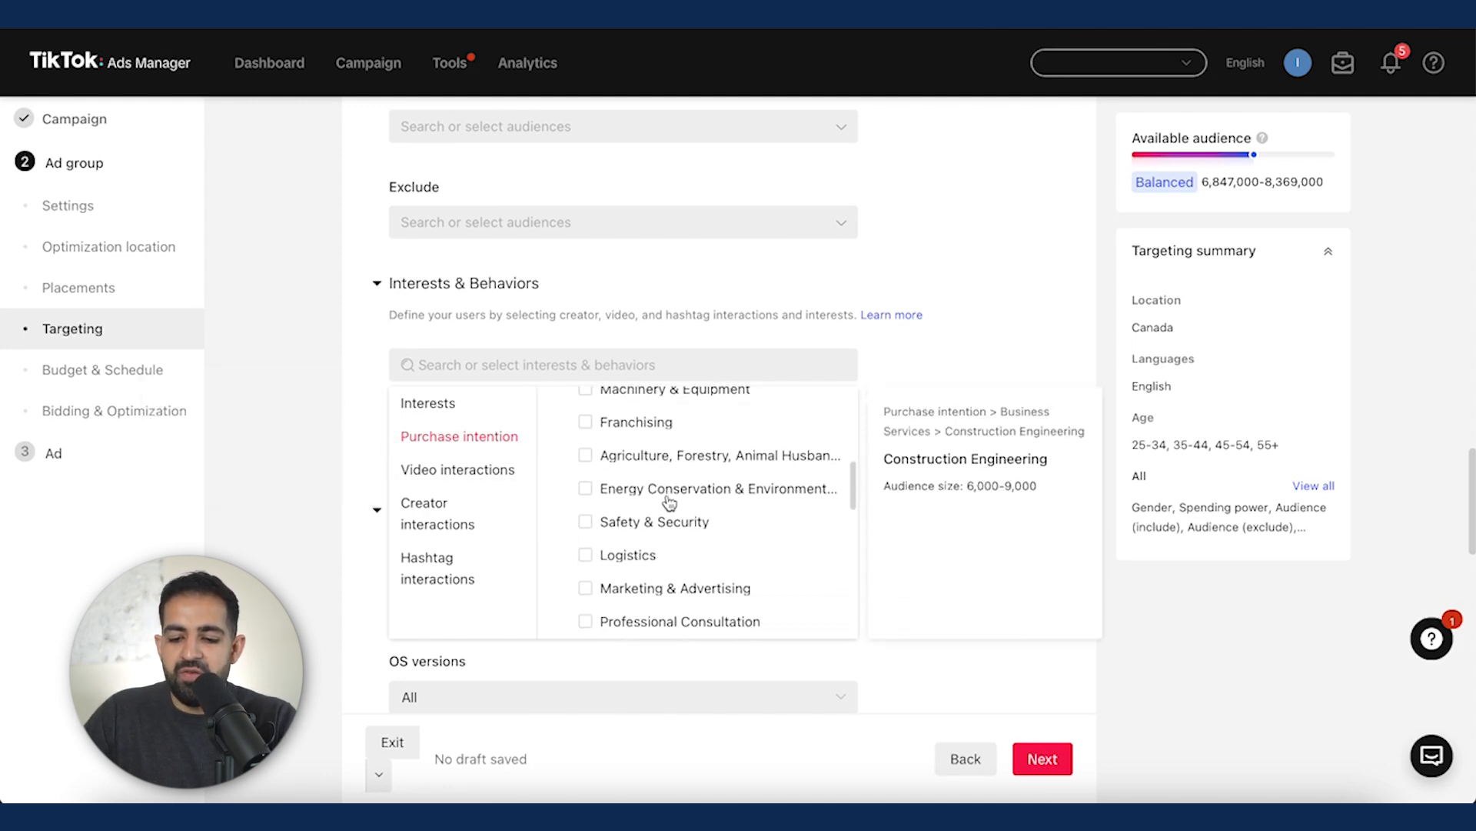
pyautogui.click(591, 536)
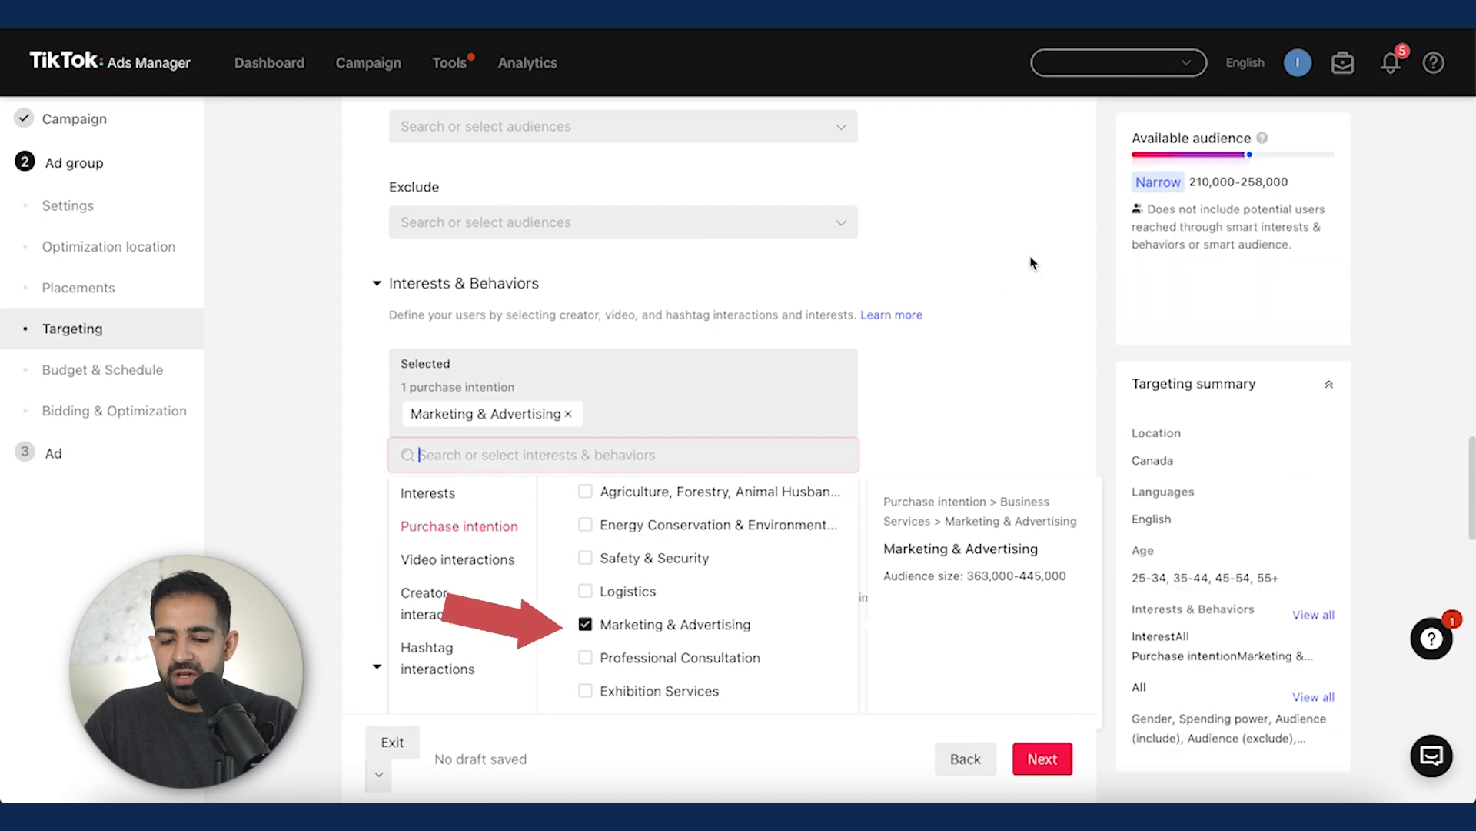
pyautogui.click(967, 355)
# Step: Review the remaining purchase intention categories and the device targeting options, including operating system, connection type, carriers and device price
pyautogui.scroll(-1, 971, 362)
pyautogui.scroll(-1, 971, 362)
pyautogui.scroll(1, 972, 336)
pyautogui.click(648, 360)
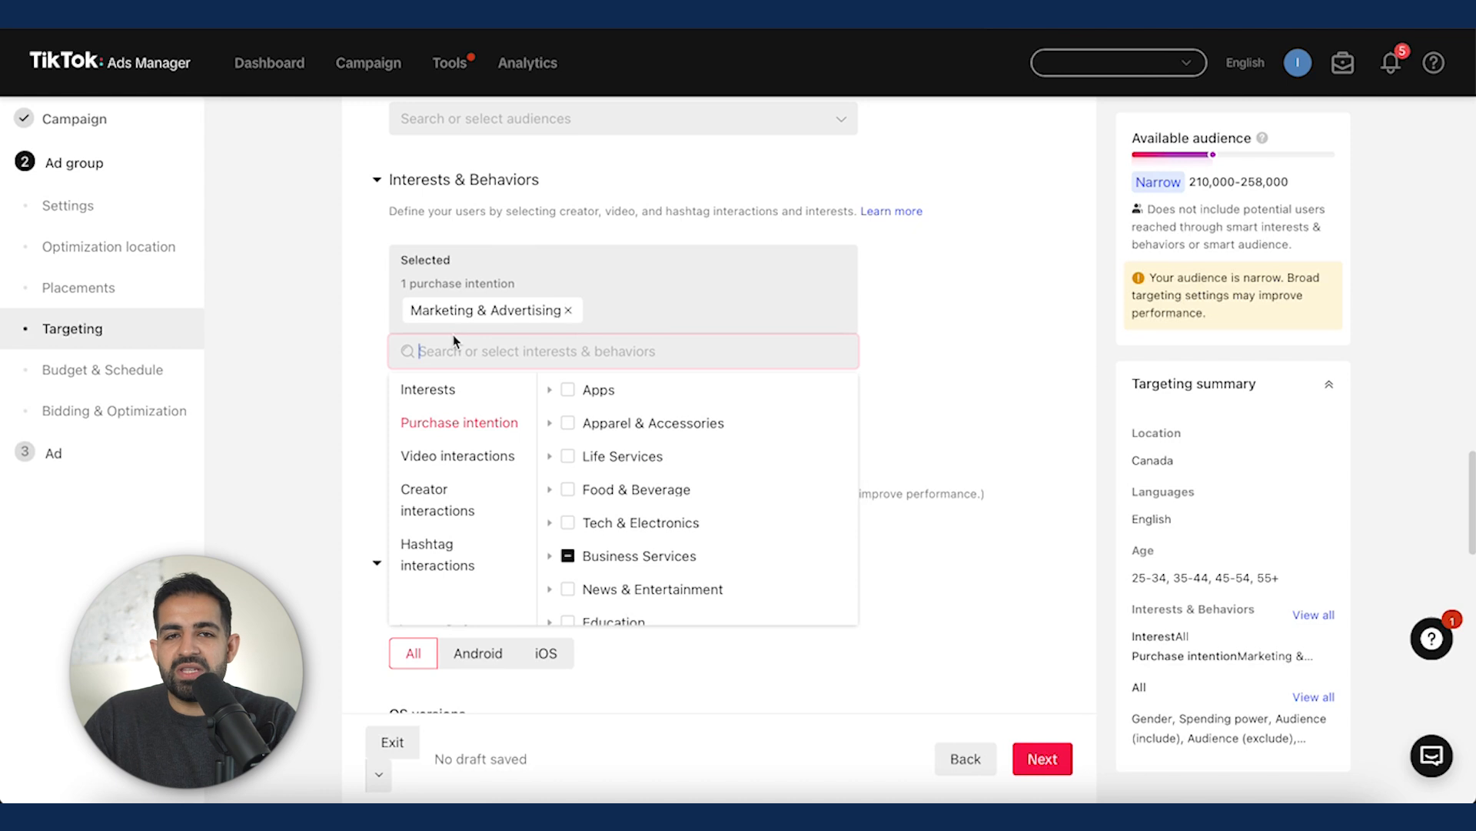
pyautogui.scroll(-1, 725, 345)
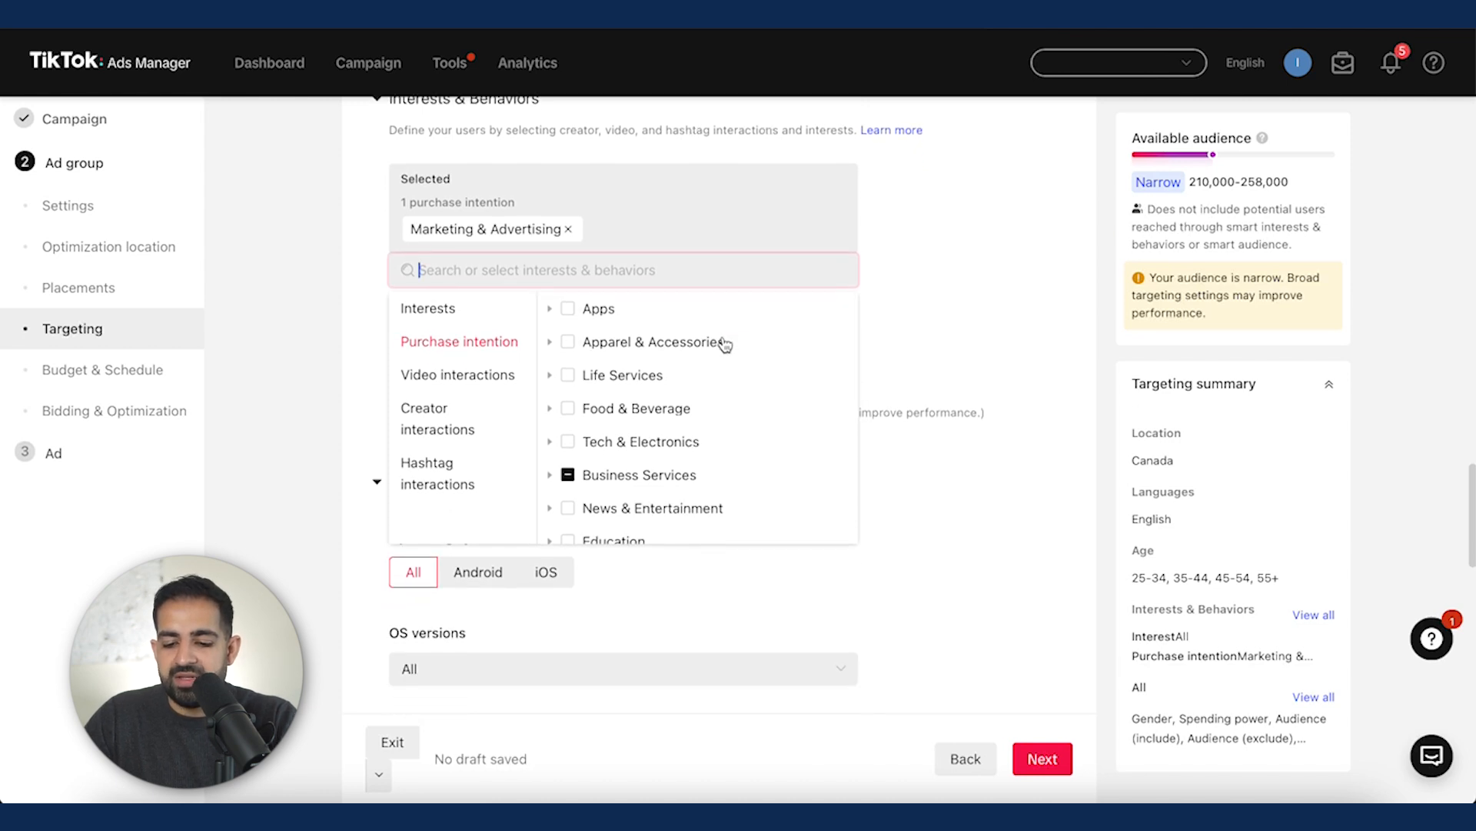
pyautogui.click(972, 232)
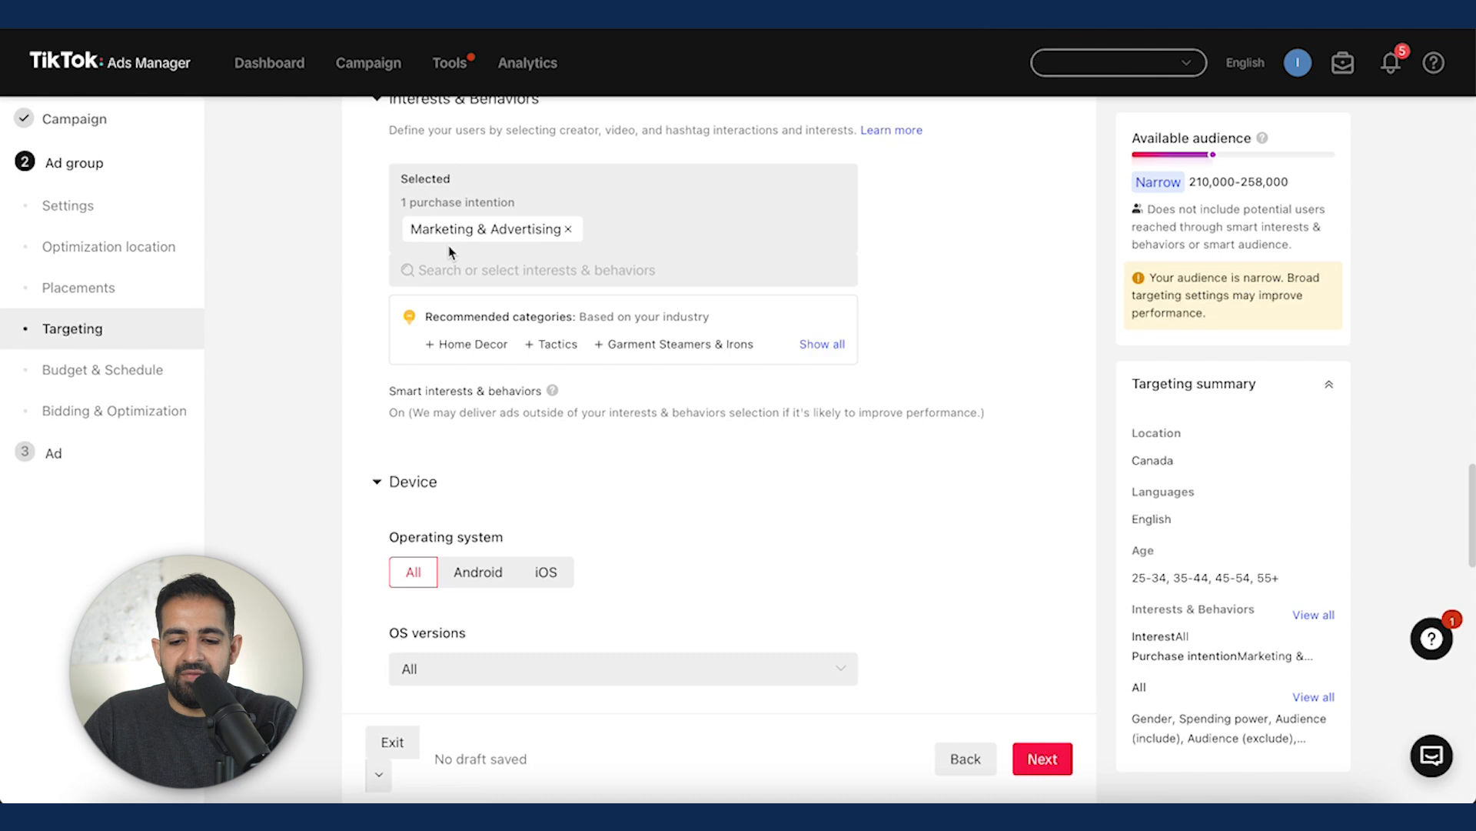
pyautogui.scroll(-3, 431, 246)
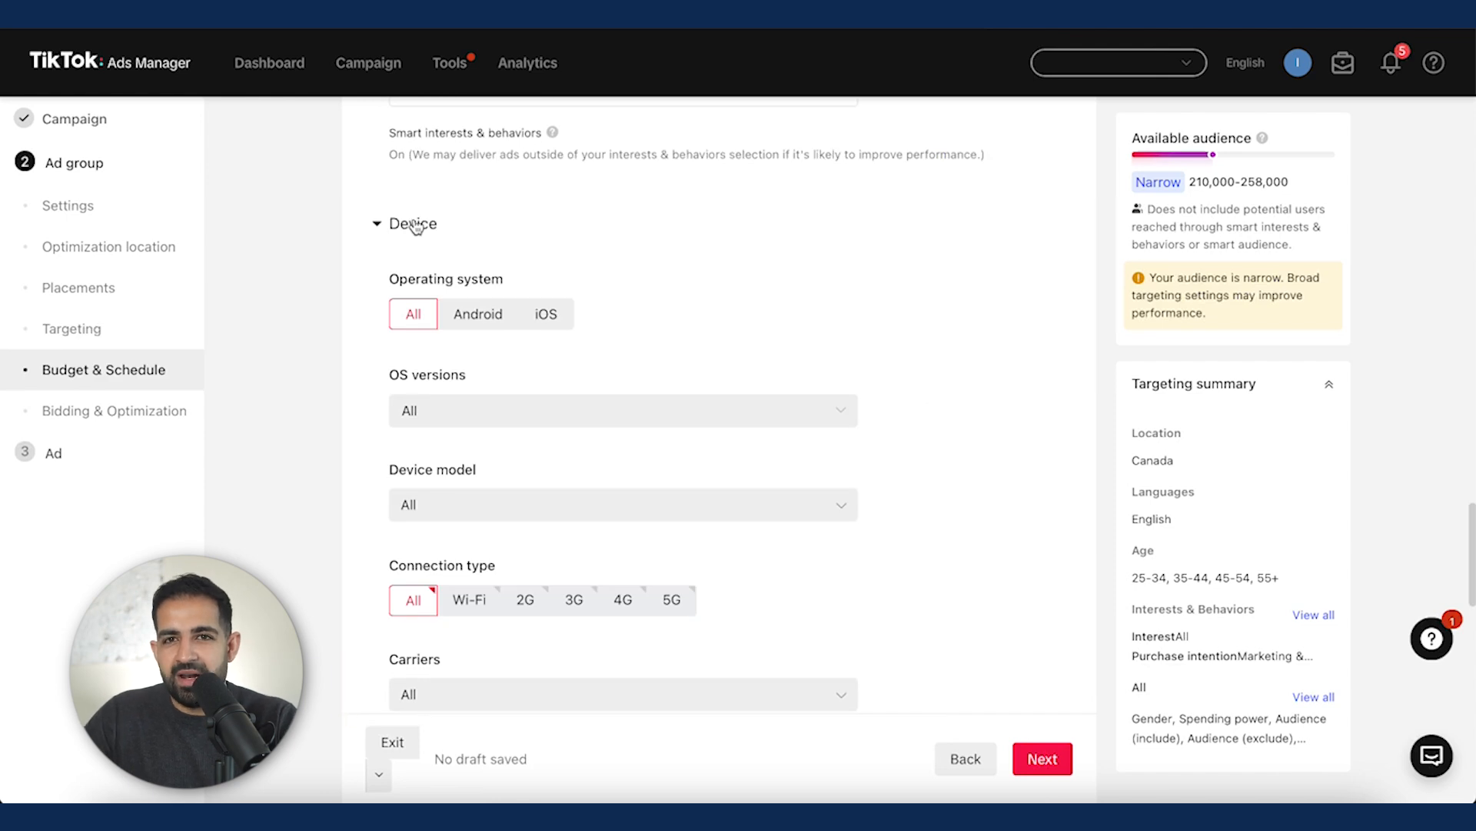
pyautogui.scroll(-2, 415, 227)
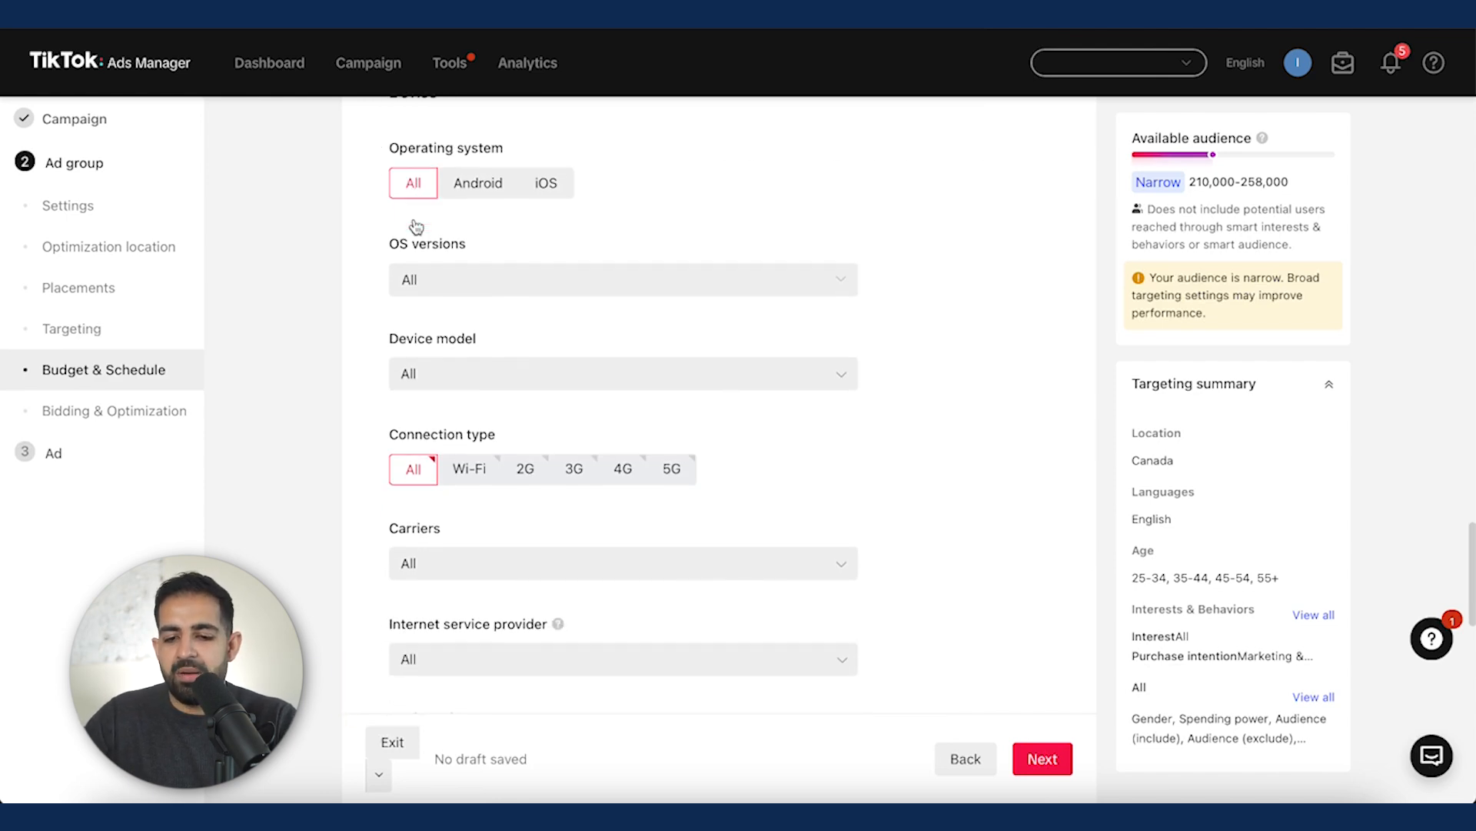
pyautogui.scroll(-3, 415, 226)
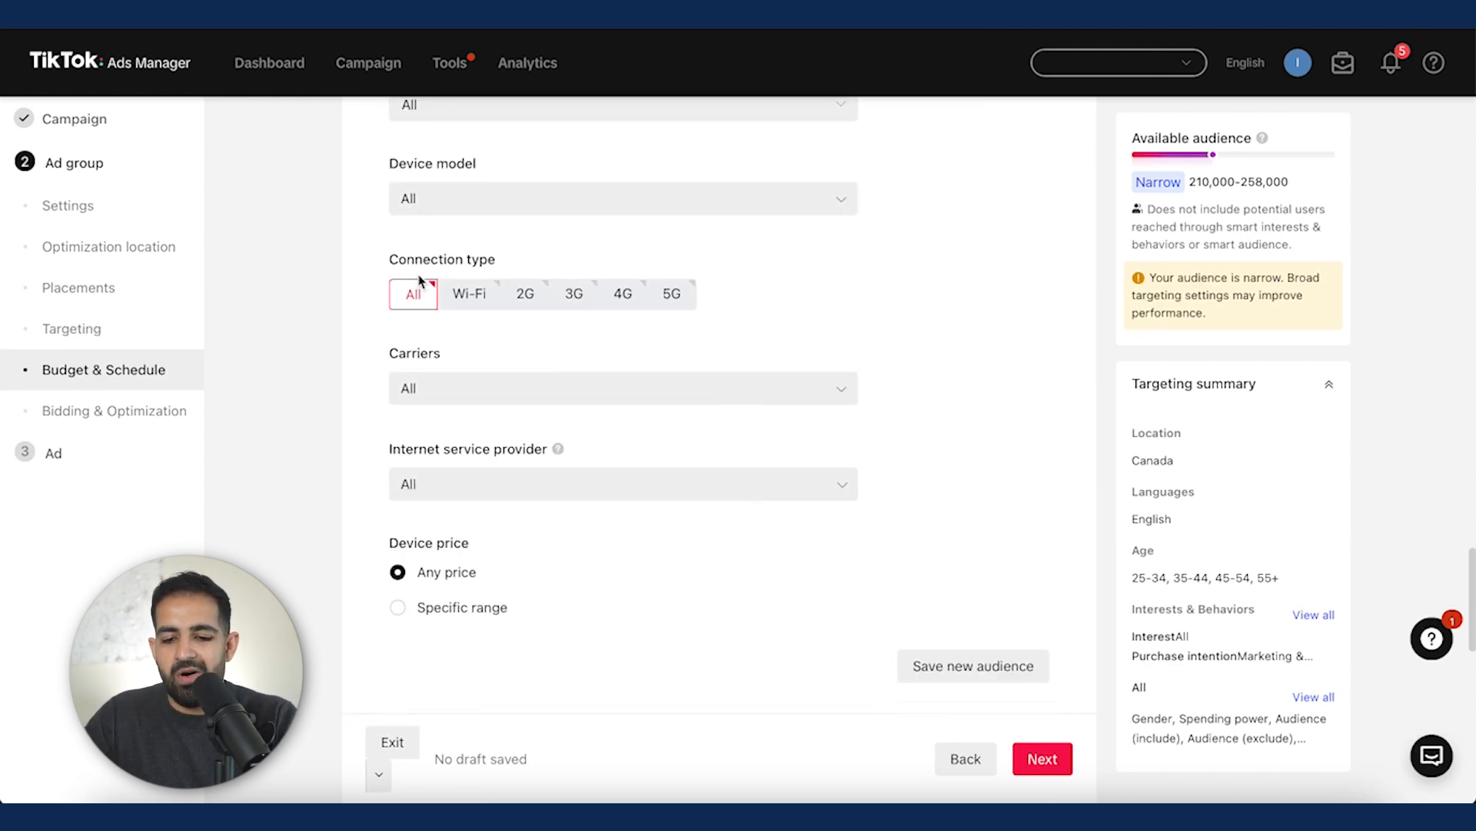
# Step: Set the ad group's daily budget to 50 USD
pyautogui.scroll(-6, 517, 266)
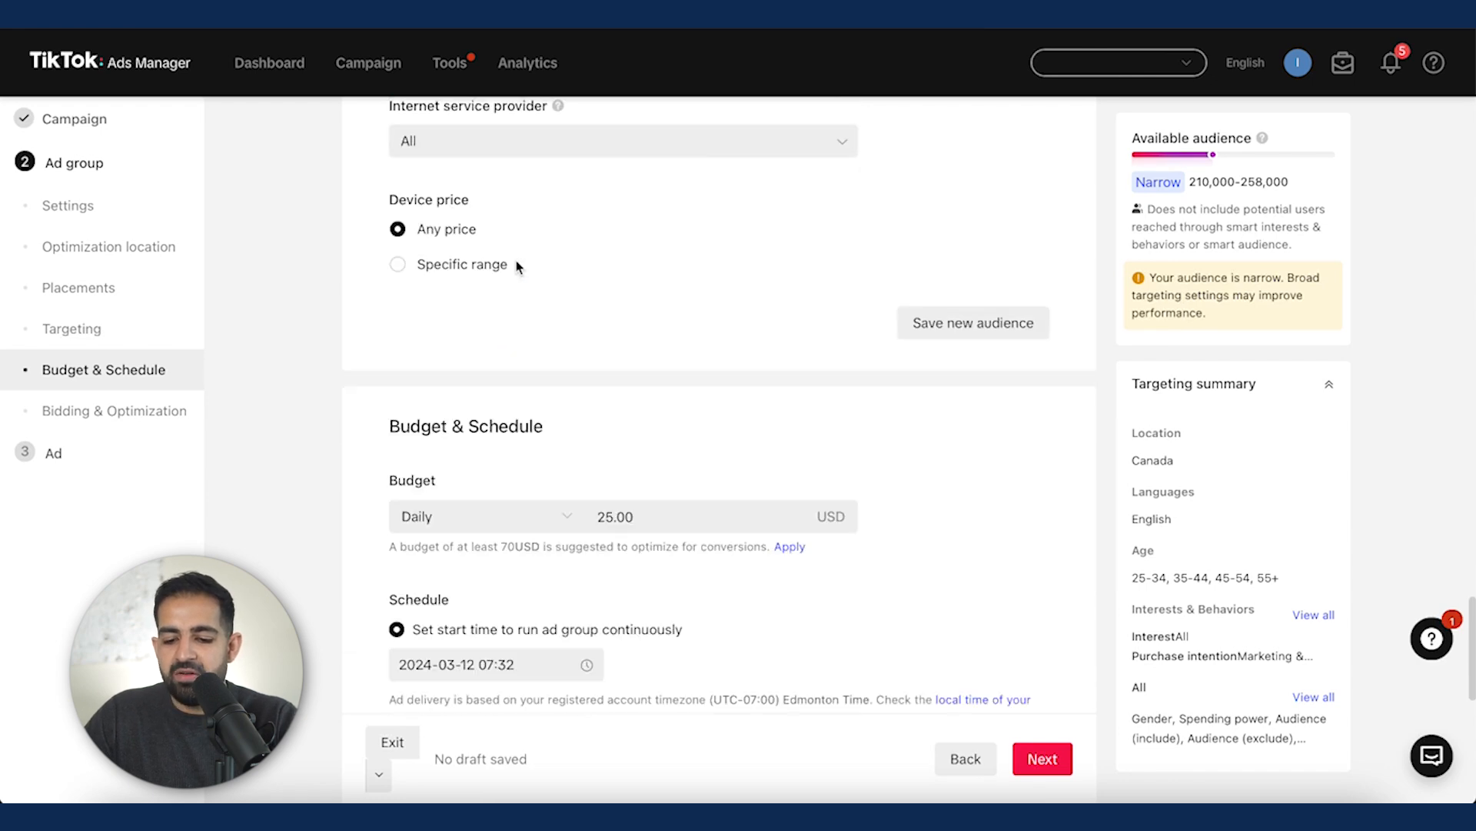
pyautogui.moveTo(631, 511); pyautogui.dragTo(599, 510)
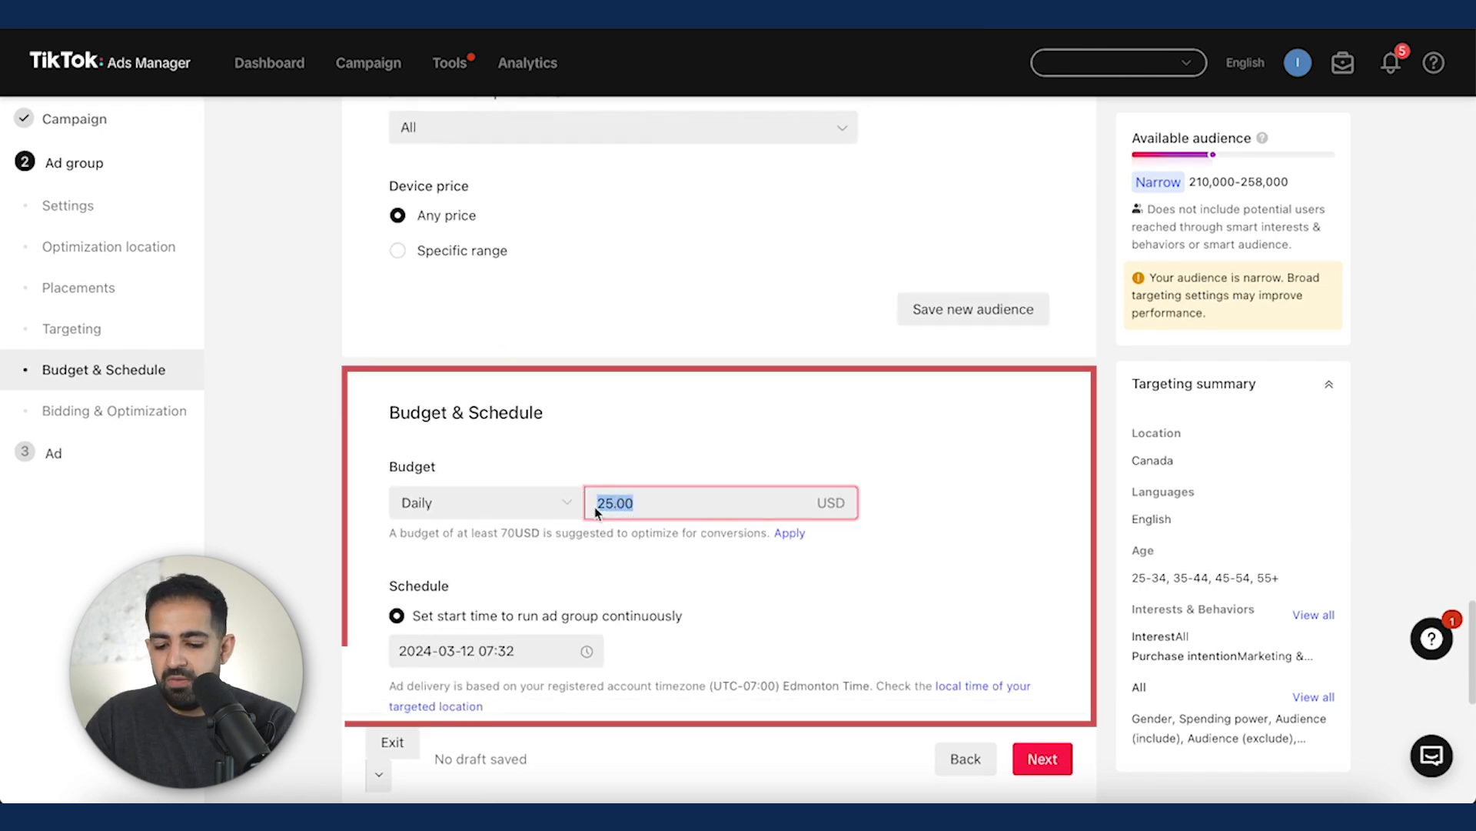
pyautogui.write('50')
pyautogui.click(686, 445)
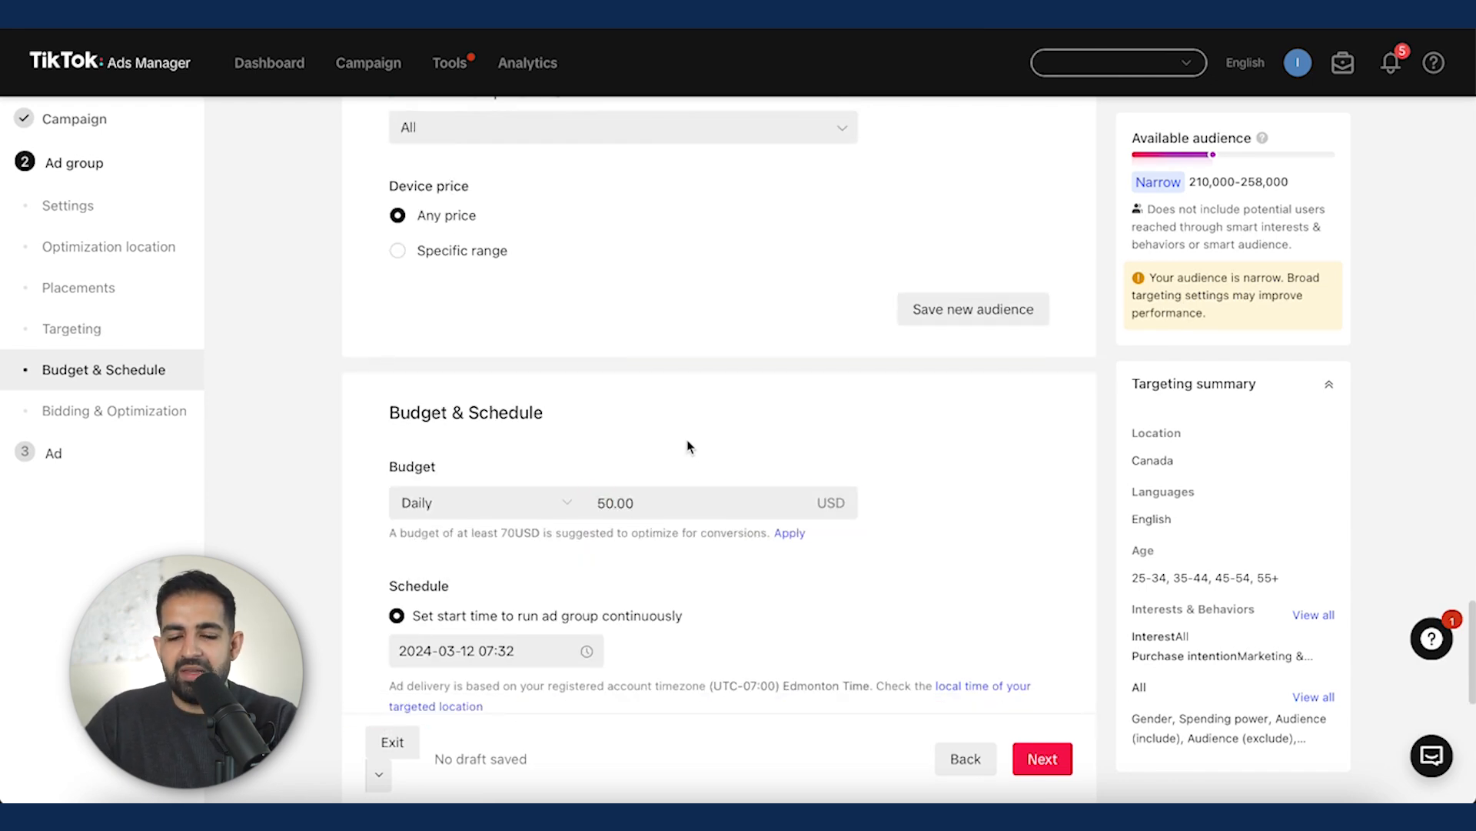
# Step: Keep Conversion as the ad group's optimization goal and continue to the ad setup
pyautogui.scroll(-2, 689, 446)
pyautogui.scroll(-1, 687, 445)
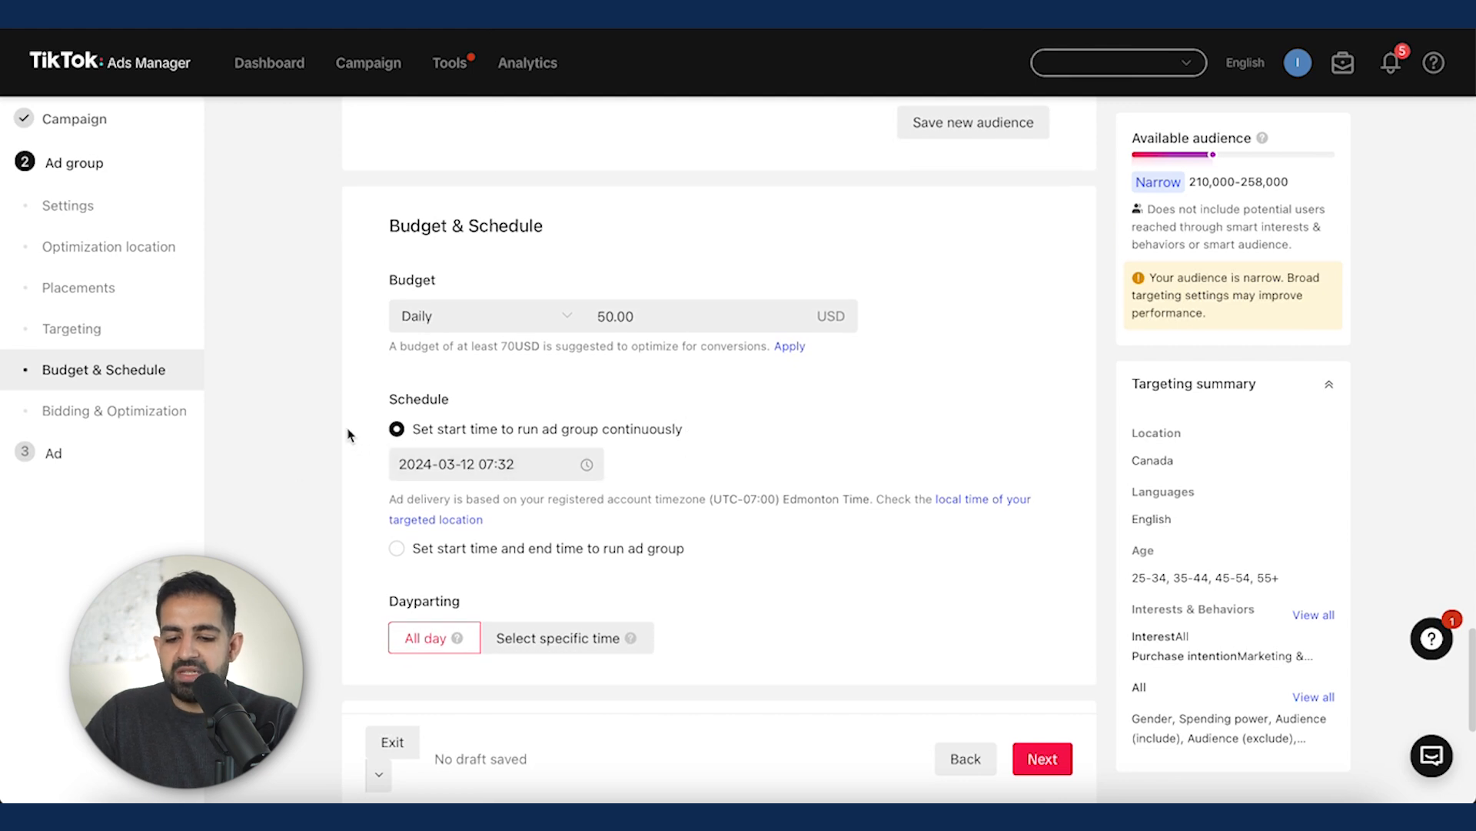
pyautogui.scroll(-3, 522, 435)
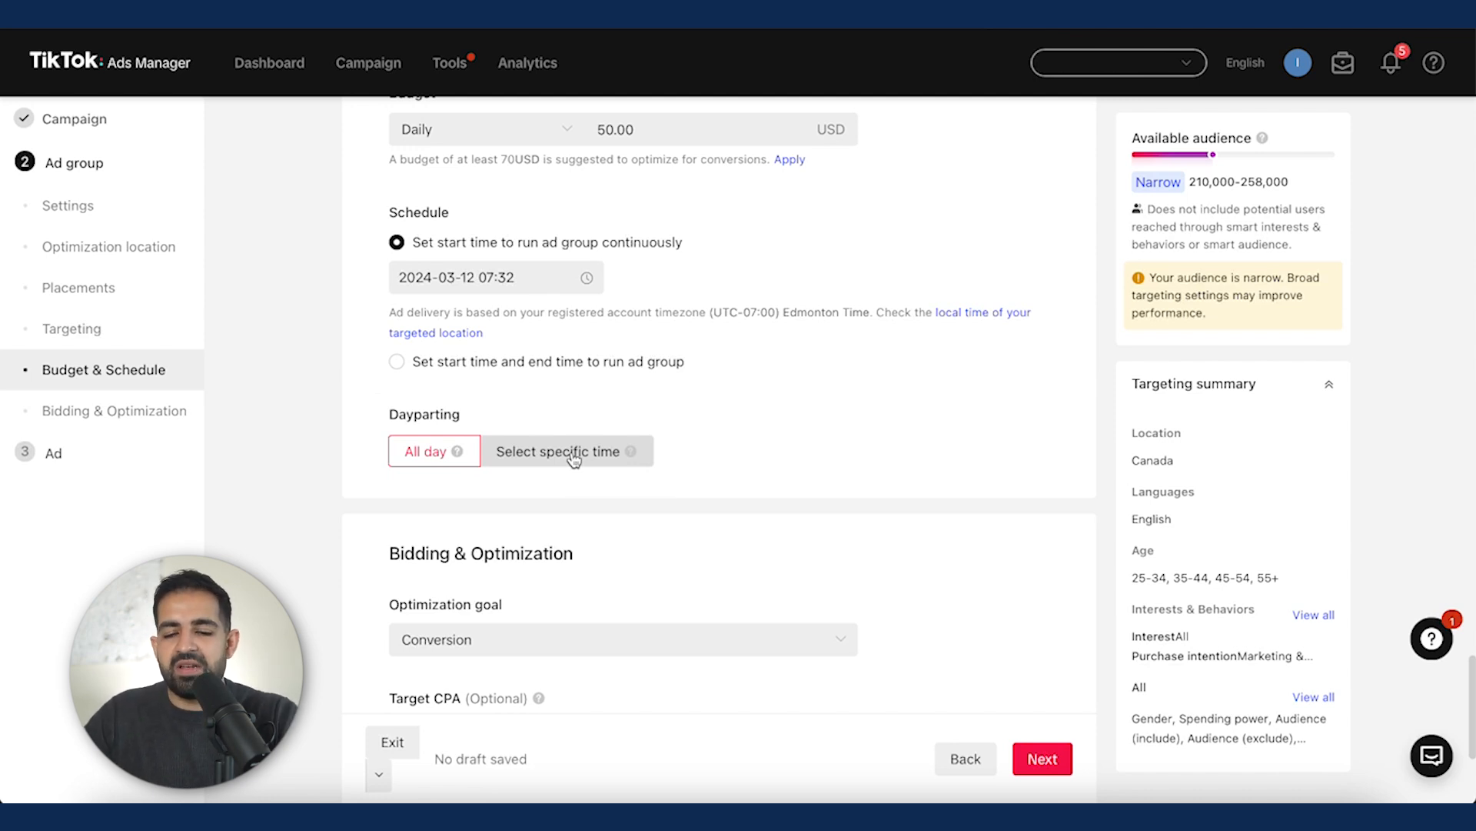
pyautogui.scroll(-4, 582, 434)
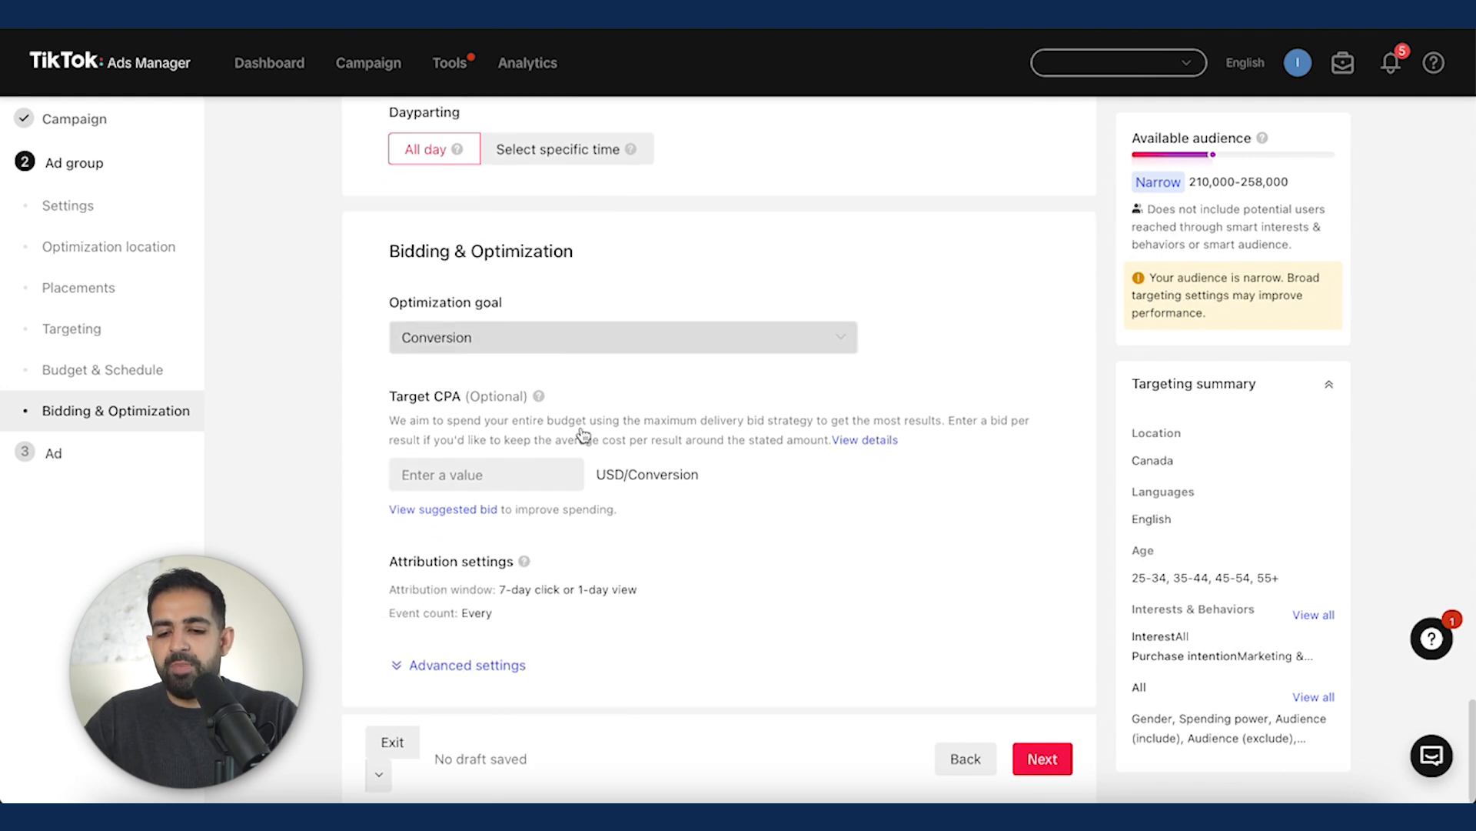
pyautogui.click(583, 331)
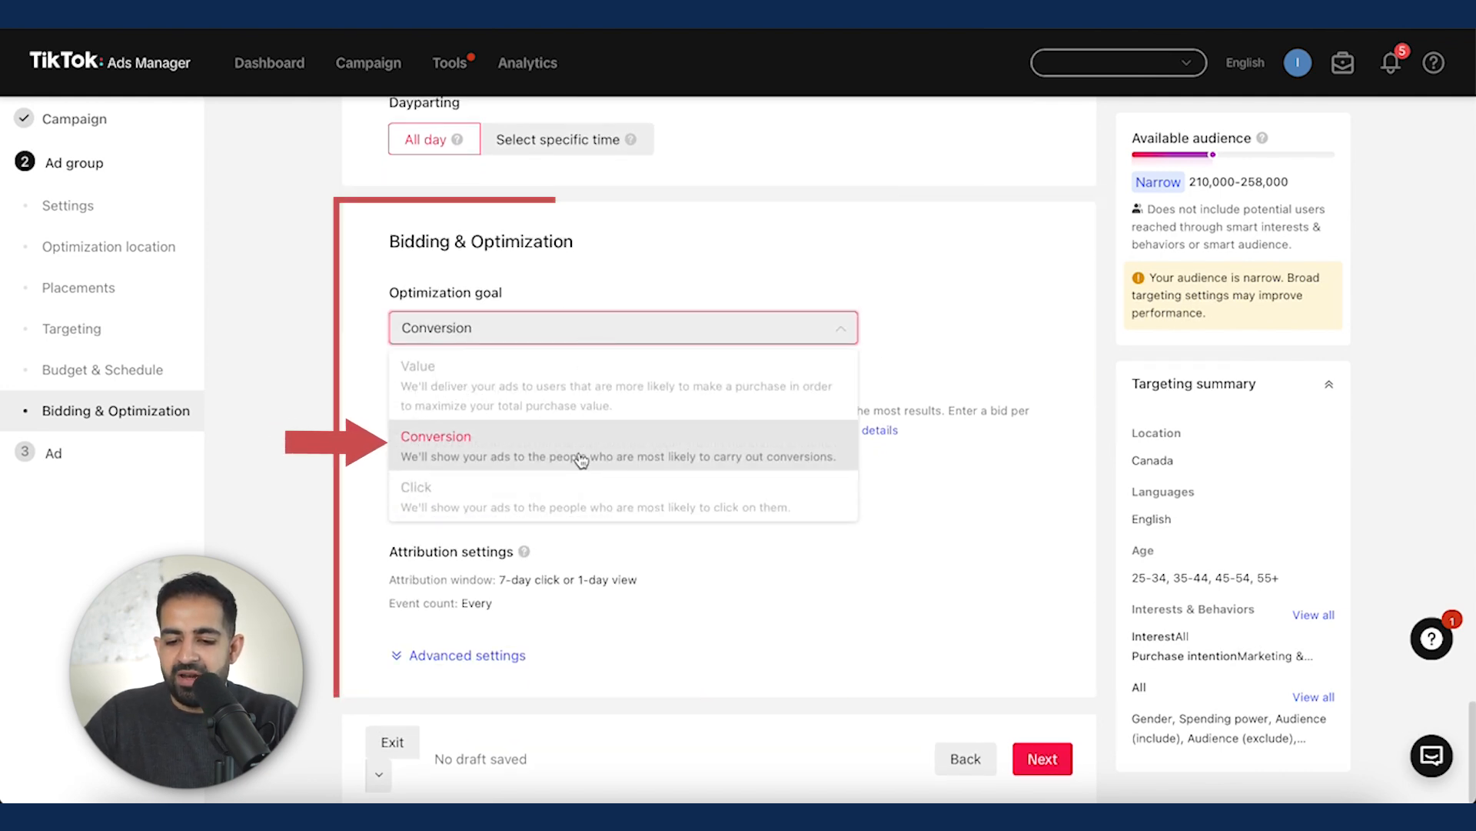
pyautogui.click(986, 412)
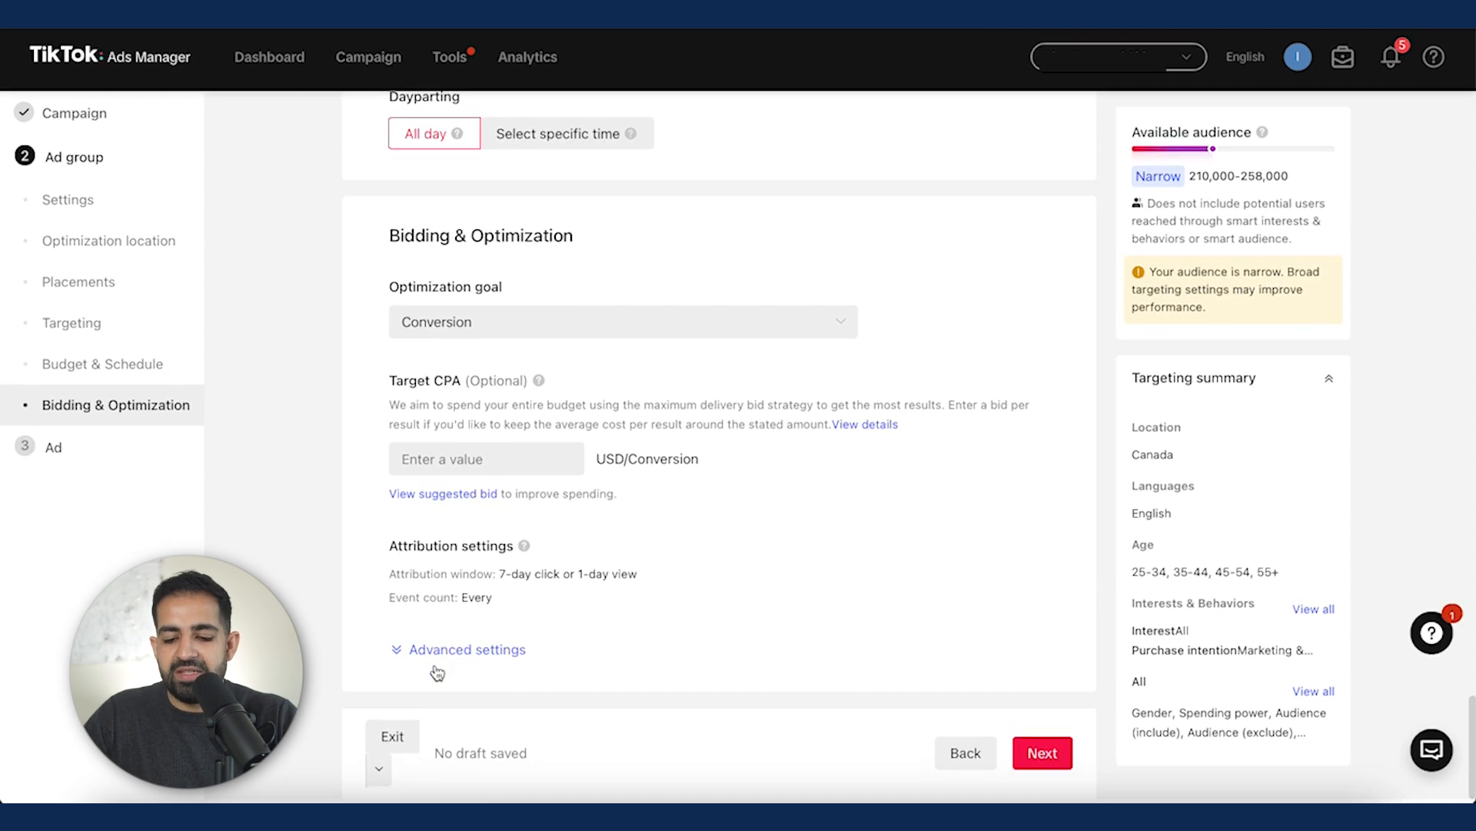
pyautogui.click(1043, 759)
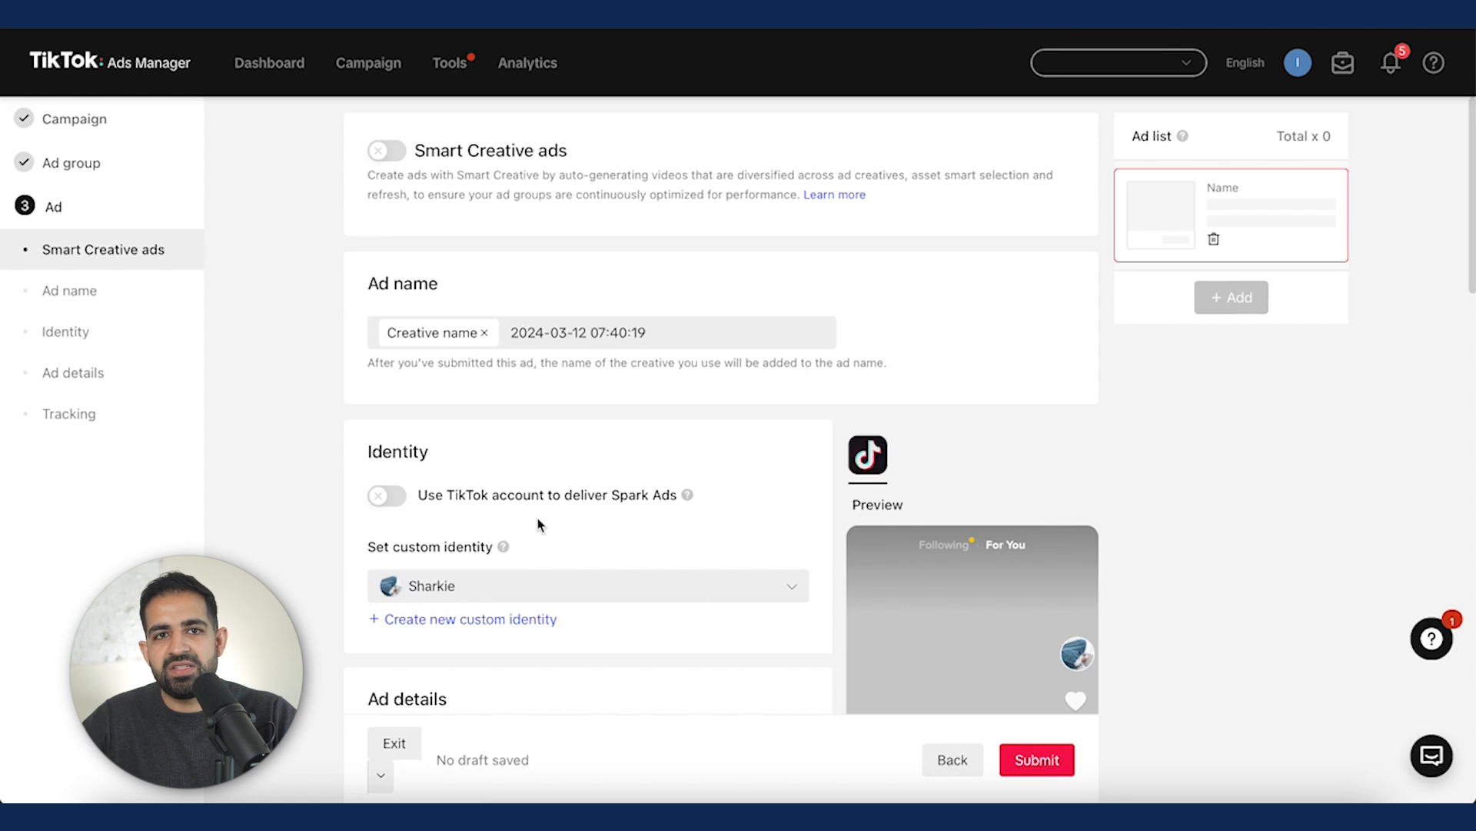
# Step: Capitalize the last word of the ad text so it reads "Get 50% Off"
pyautogui.scroll(-2, 538, 524)
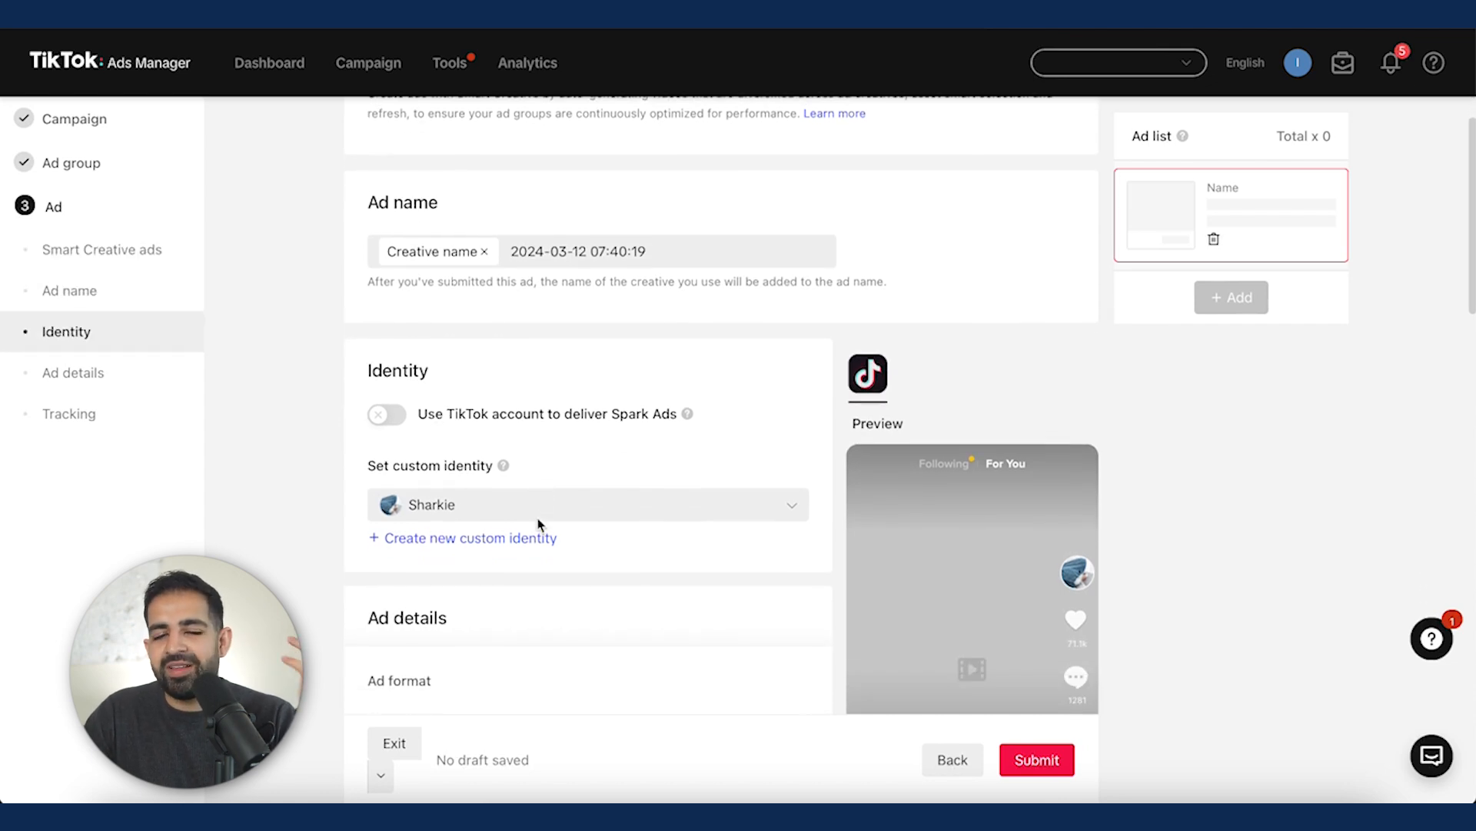
pyautogui.scroll(-6, 539, 525)
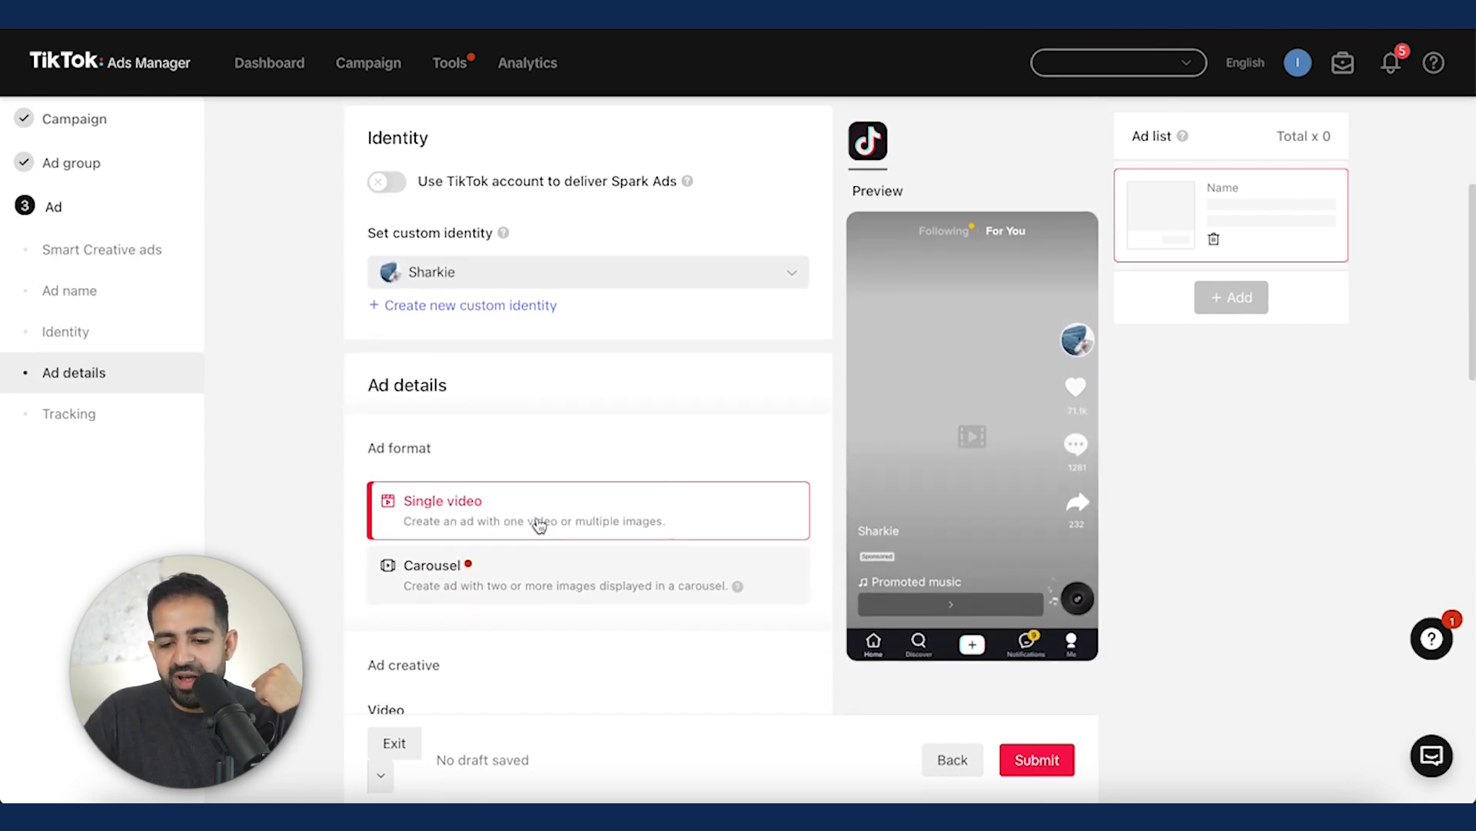
pyautogui.scroll(-1, 539, 525)
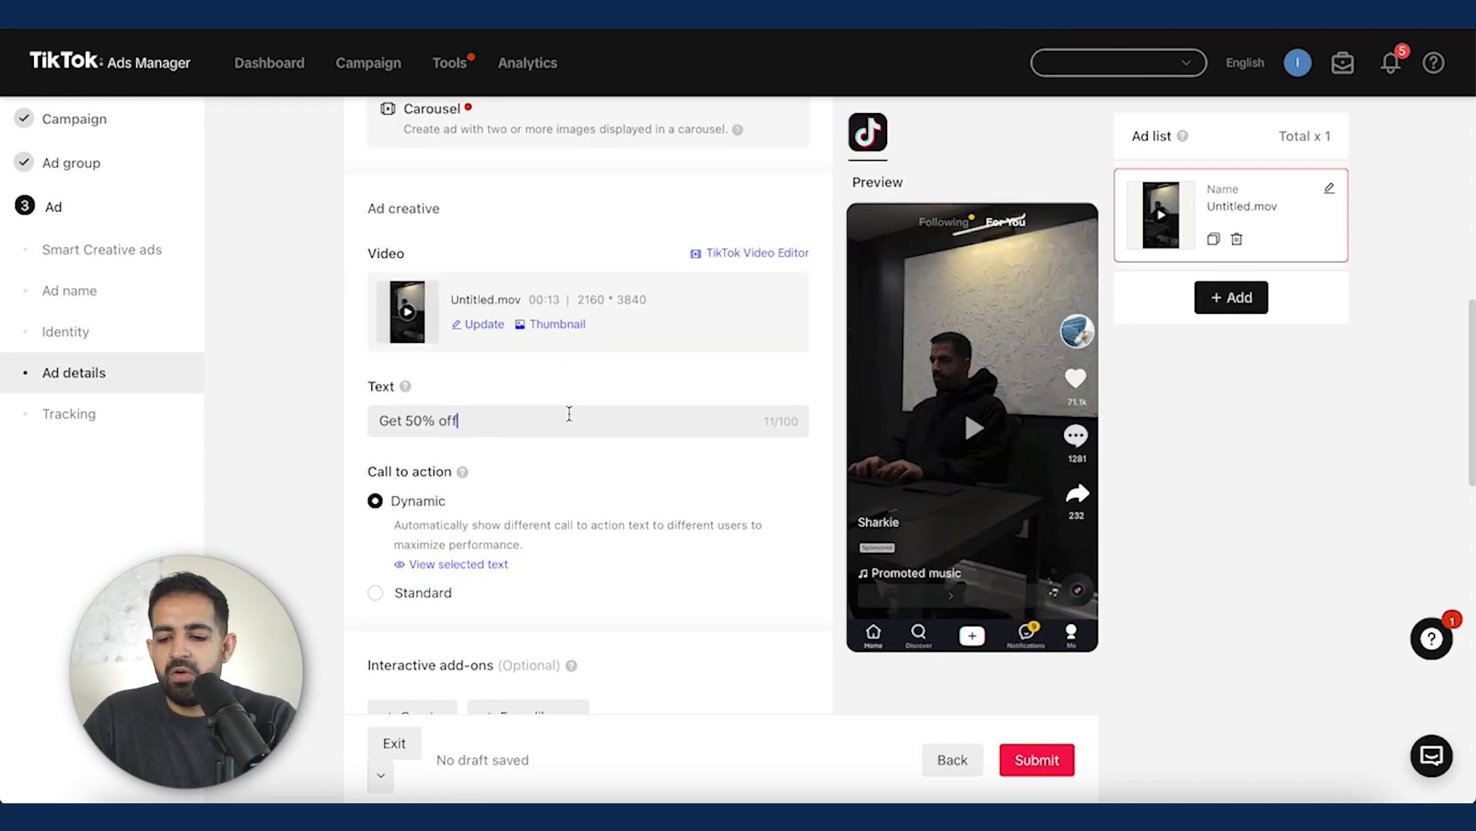
pyautogui.scroll(-1, 569, 414)
pyautogui.moveTo(569, 414); pyautogui.dragTo(487, 414)
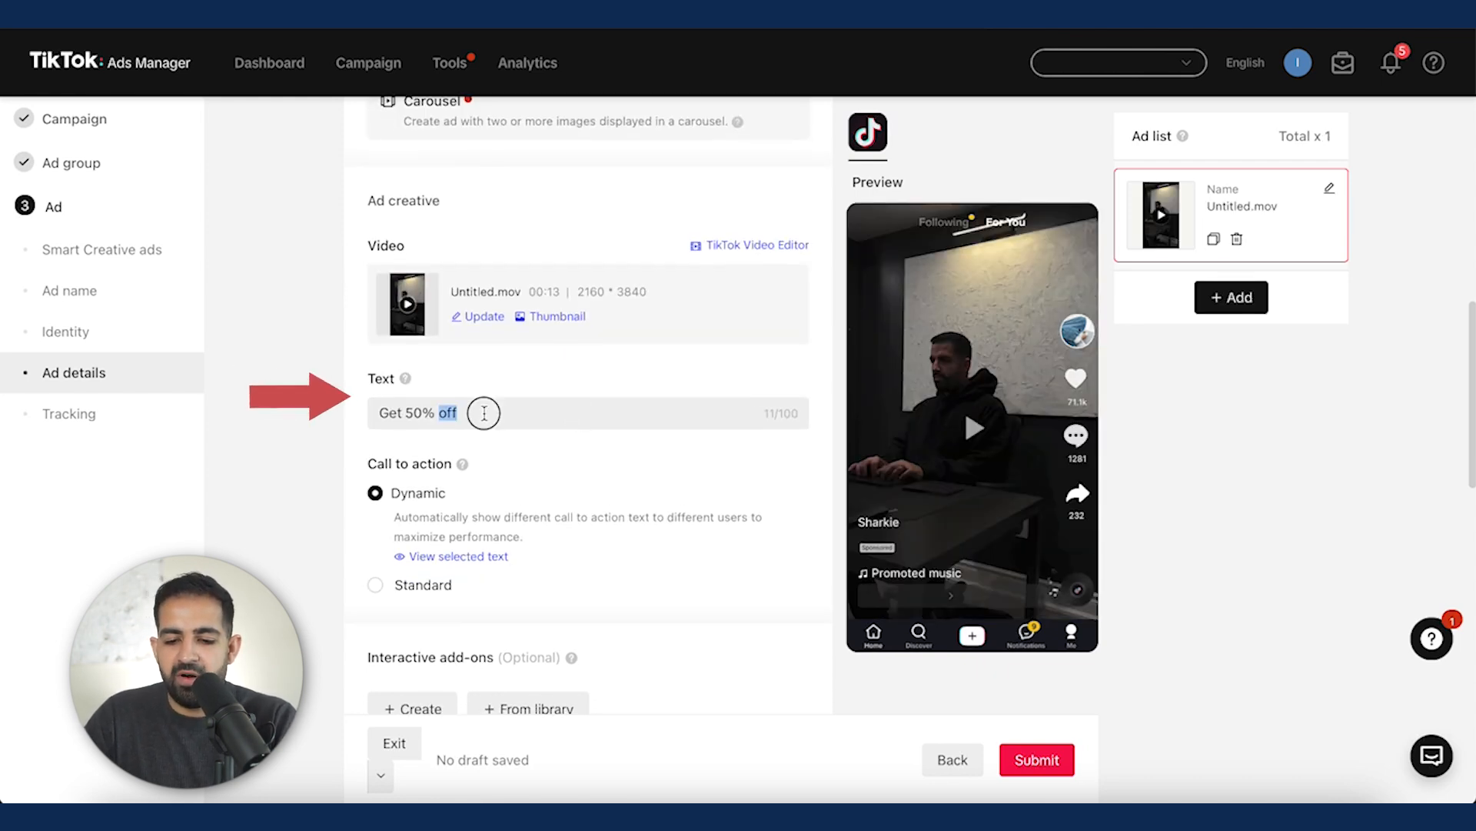
pyautogui.write('Off')
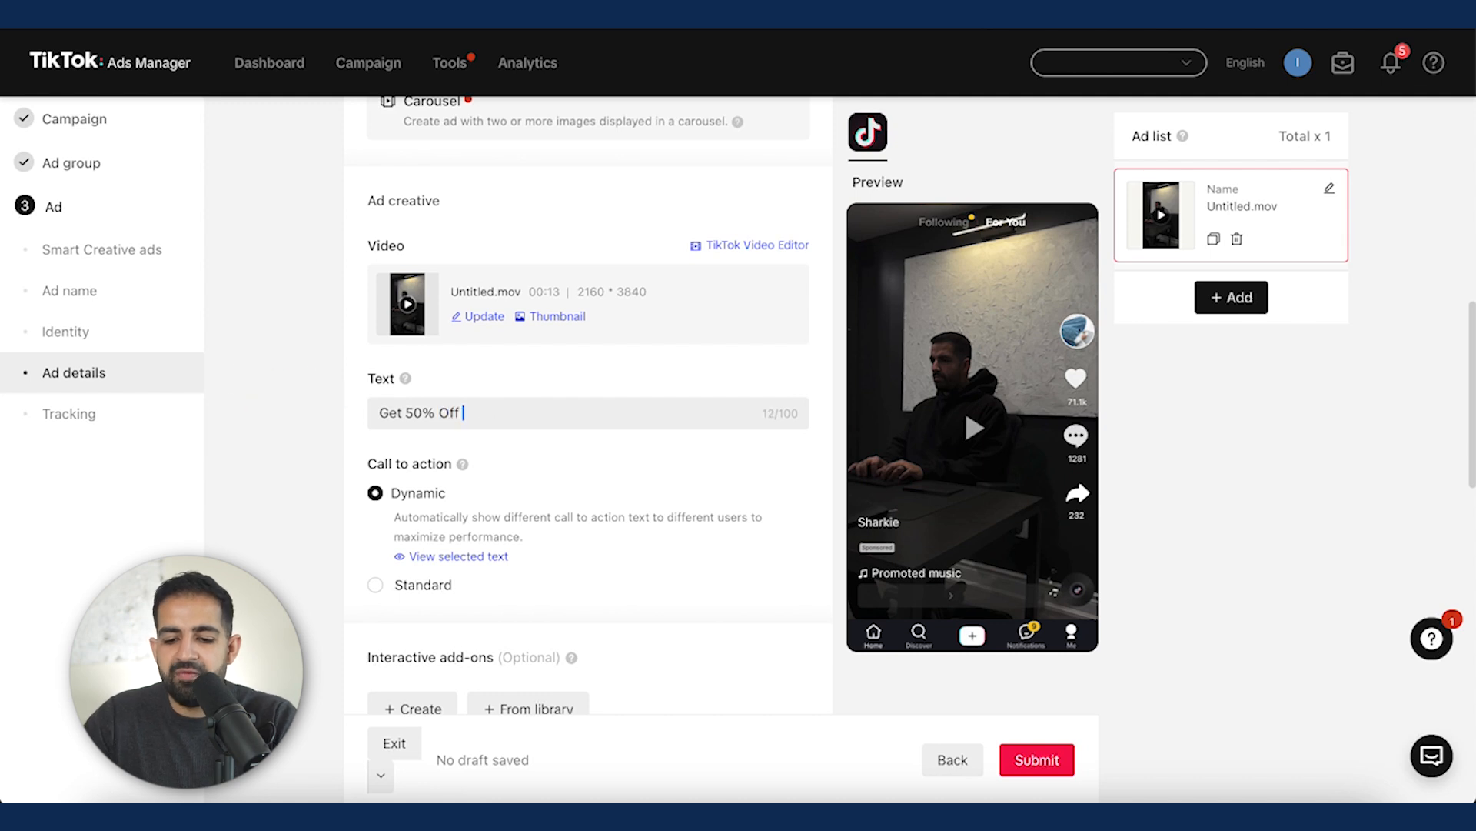
pyautogui.scroll(-1, 588, 408)
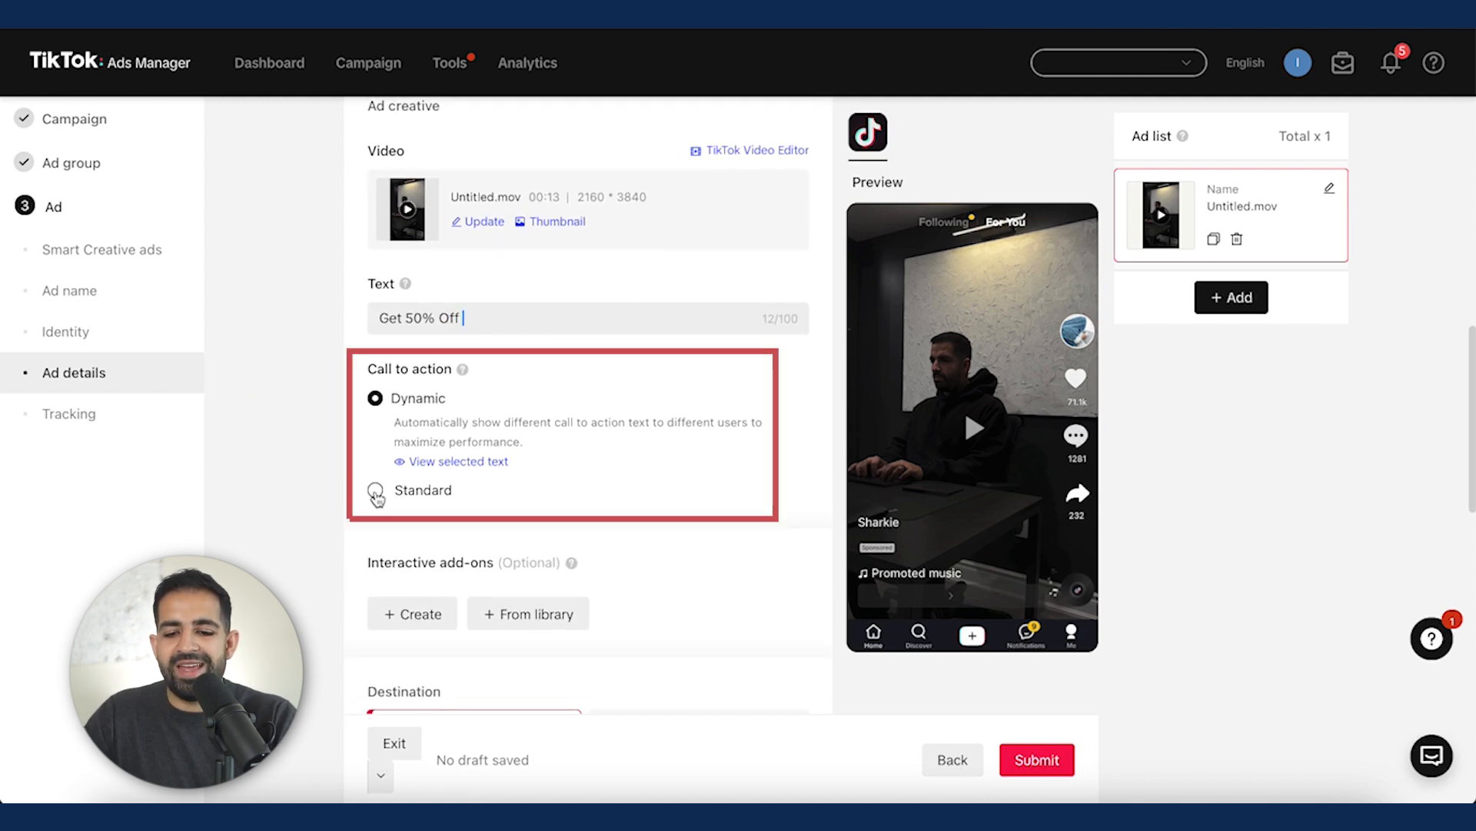
# Step: Switch the ad's call to action from dynamic to Standard and choose the recommended "Learn more" text
pyautogui.click(376, 495)
pyautogui.click(477, 479)
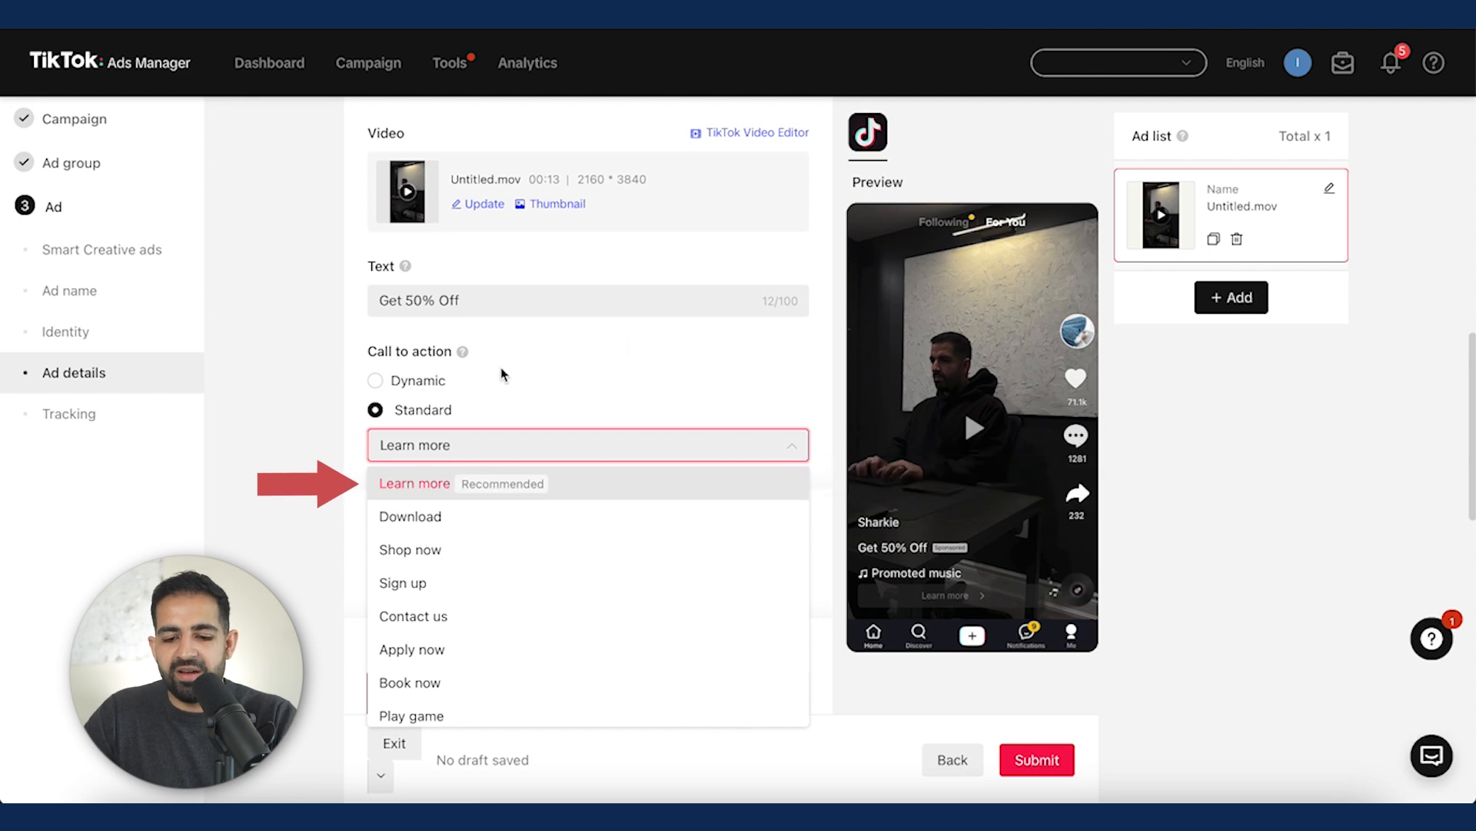
pyautogui.moveTo(428, 487); pyautogui.dragTo(456, 626)
pyautogui.scroll(-1, 469, 603)
pyautogui.scroll(2, 474, 597)
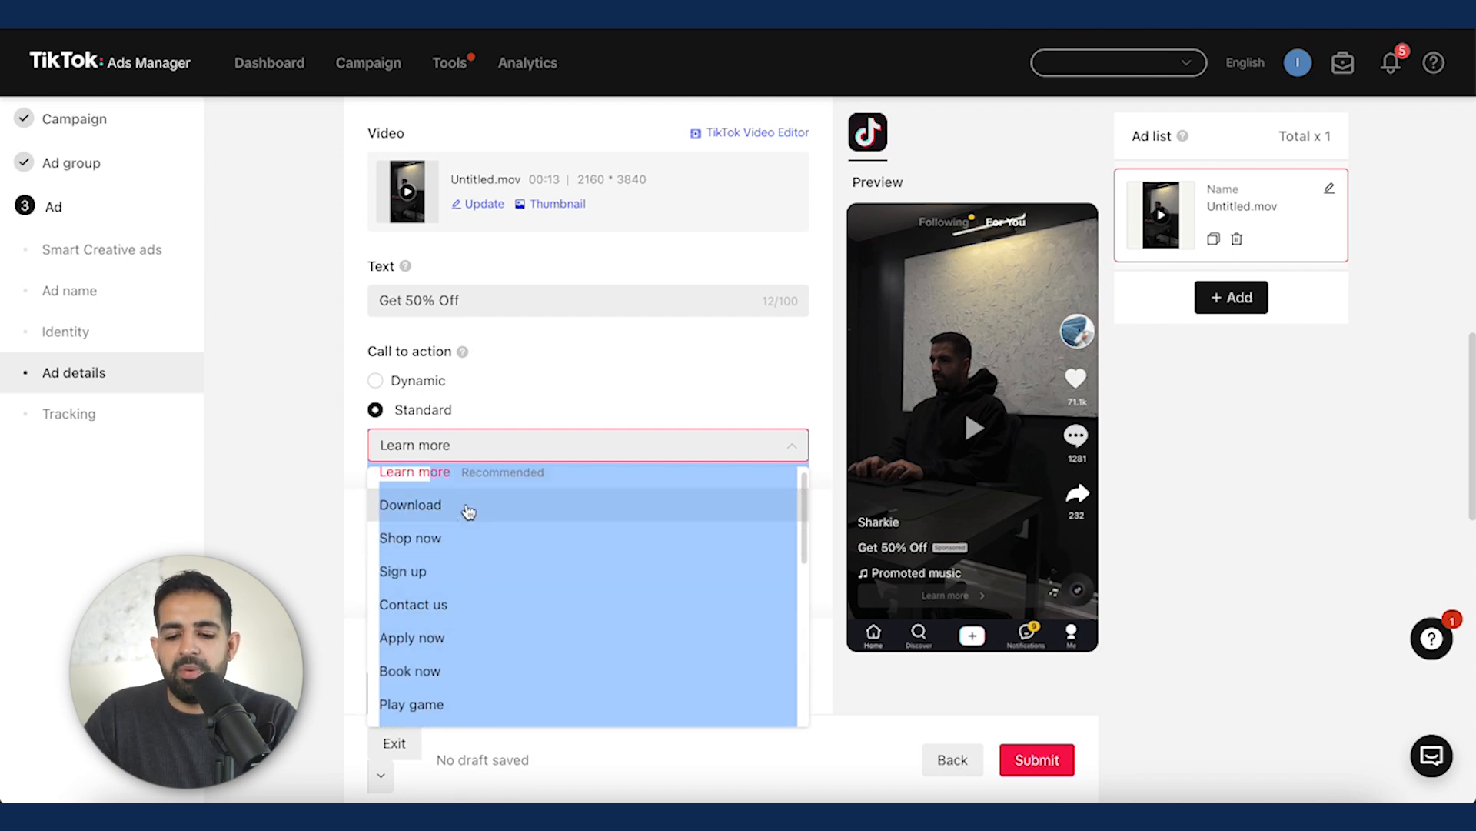
pyautogui.click(481, 471)
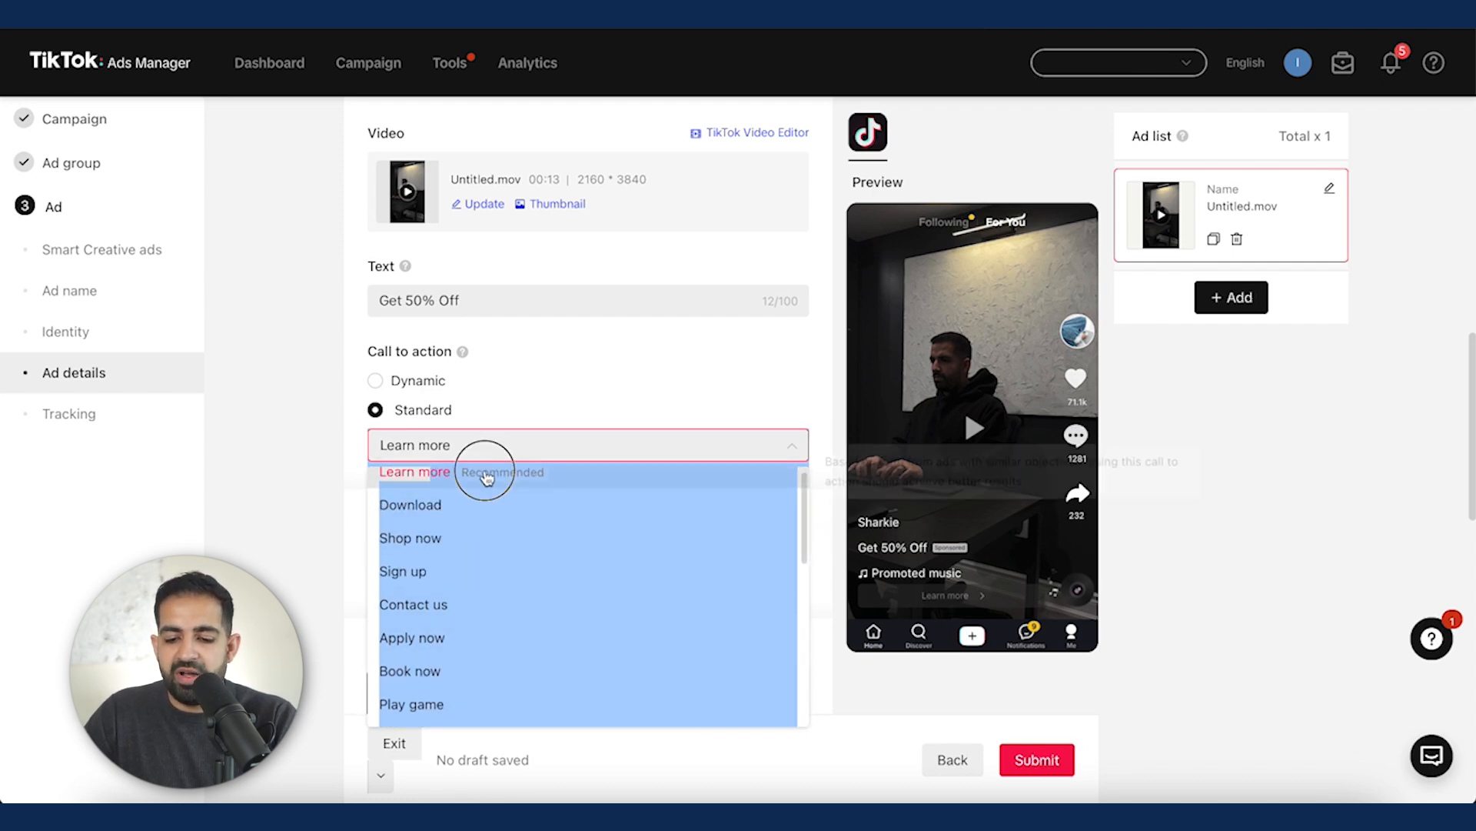
# Step: Review the ad's website destination and read the details of the issue flagged on its URL
pyautogui.scroll(-3, 471, 471)
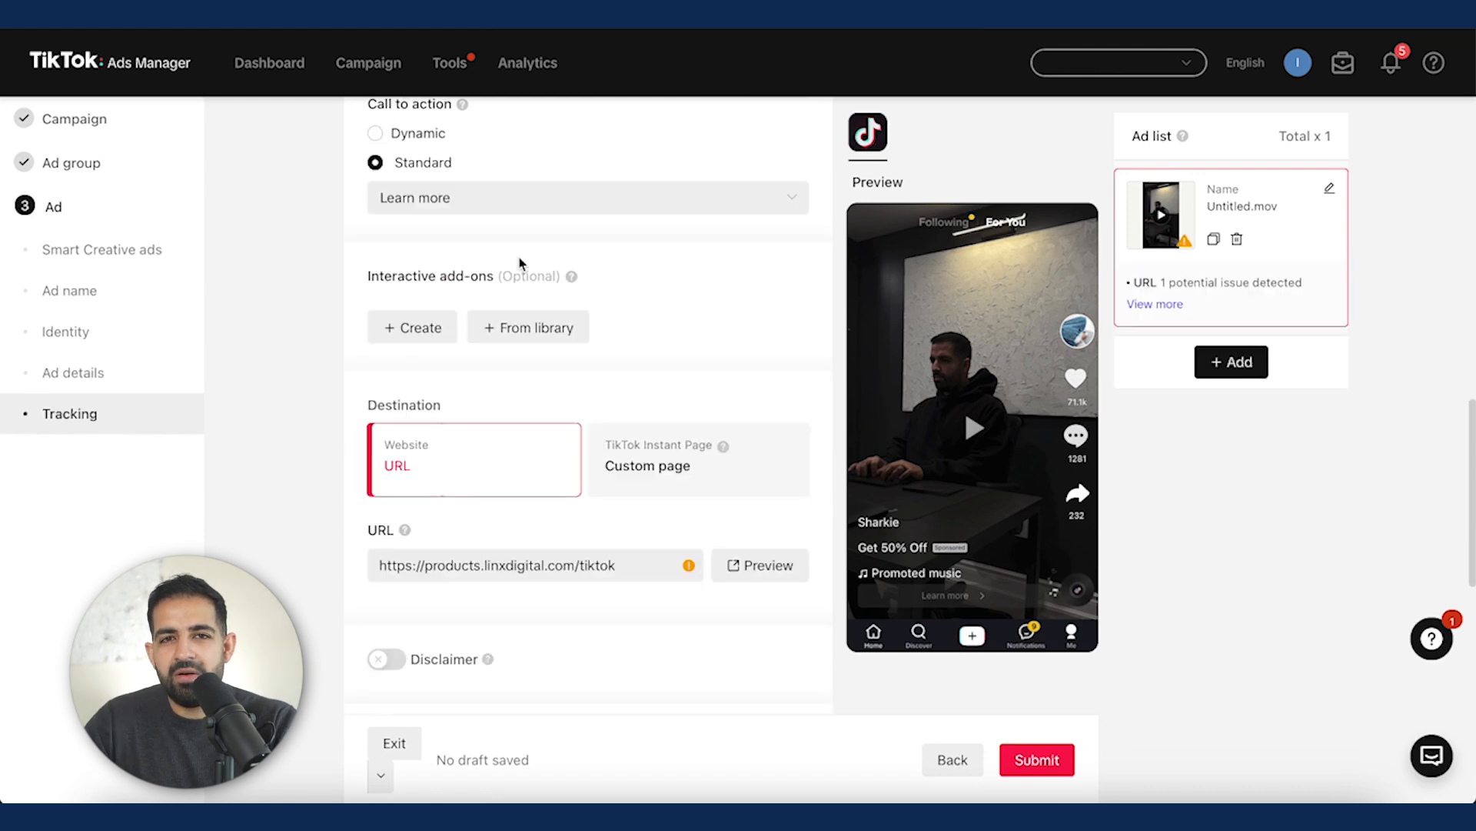
pyautogui.scroll(-2, 519, 263)
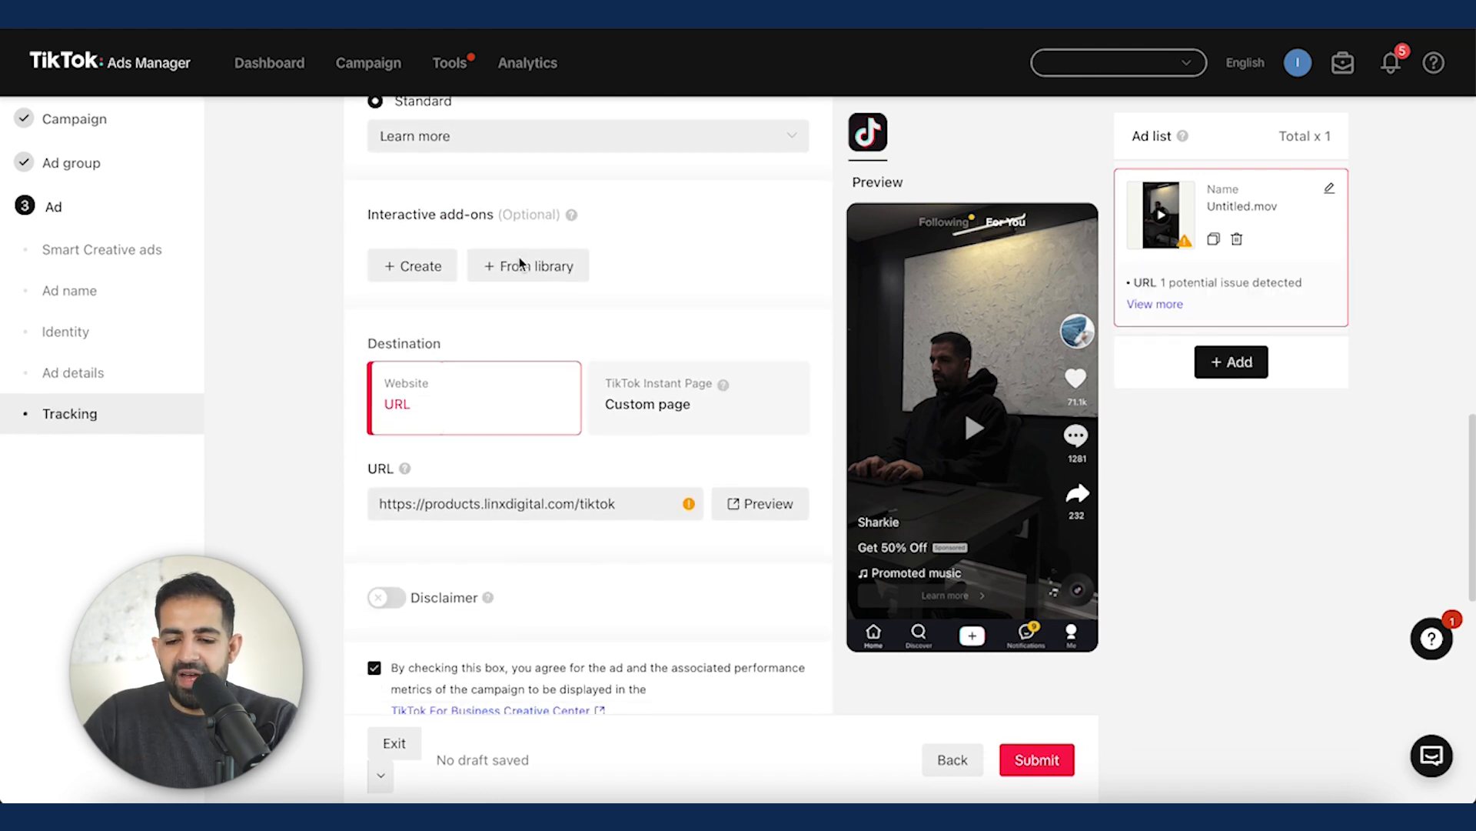
pyautogui.scroll(-1, 519, 263)
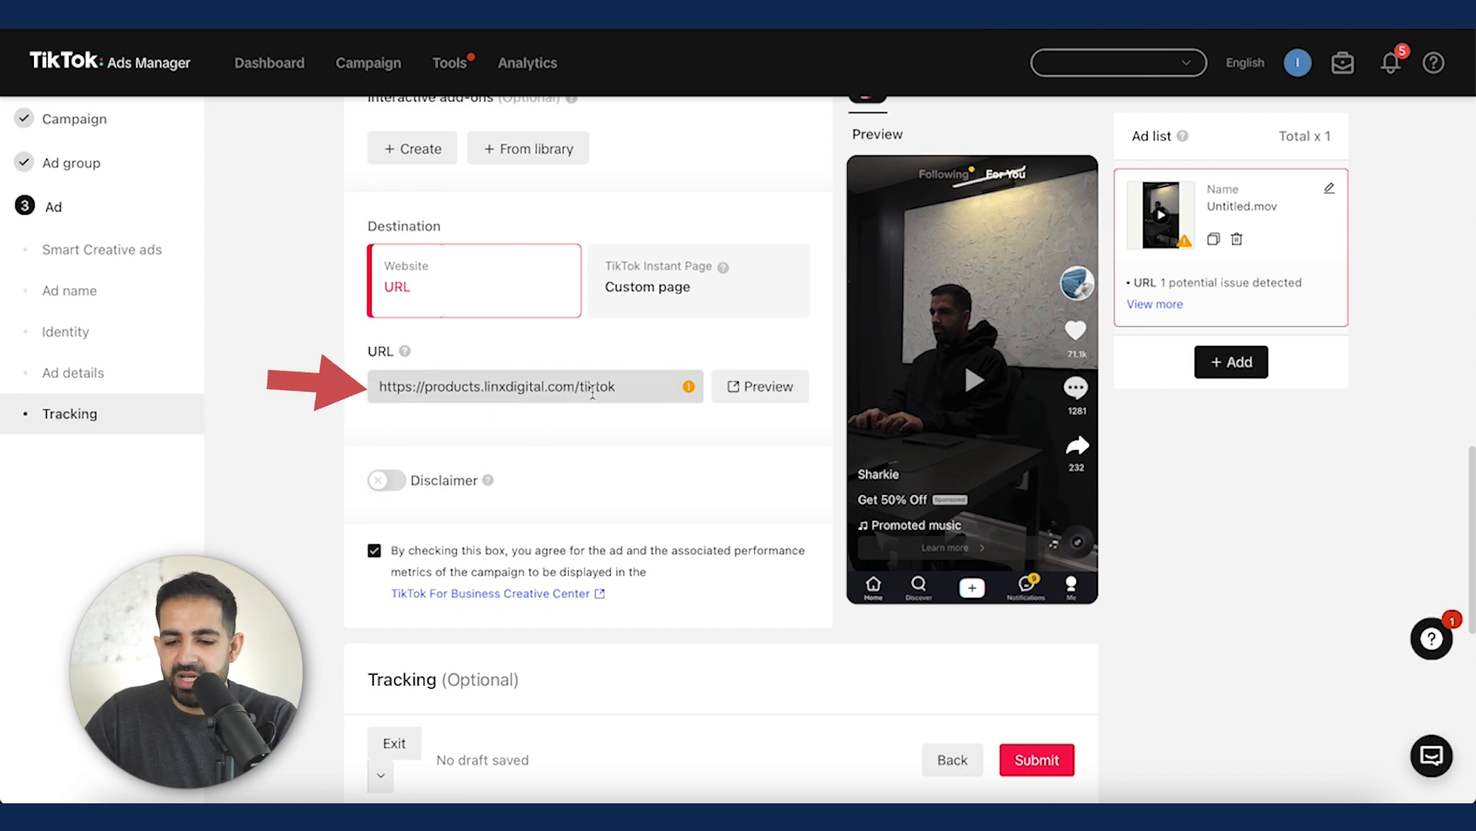
pyautogui.scroll(-1, 623, 381)
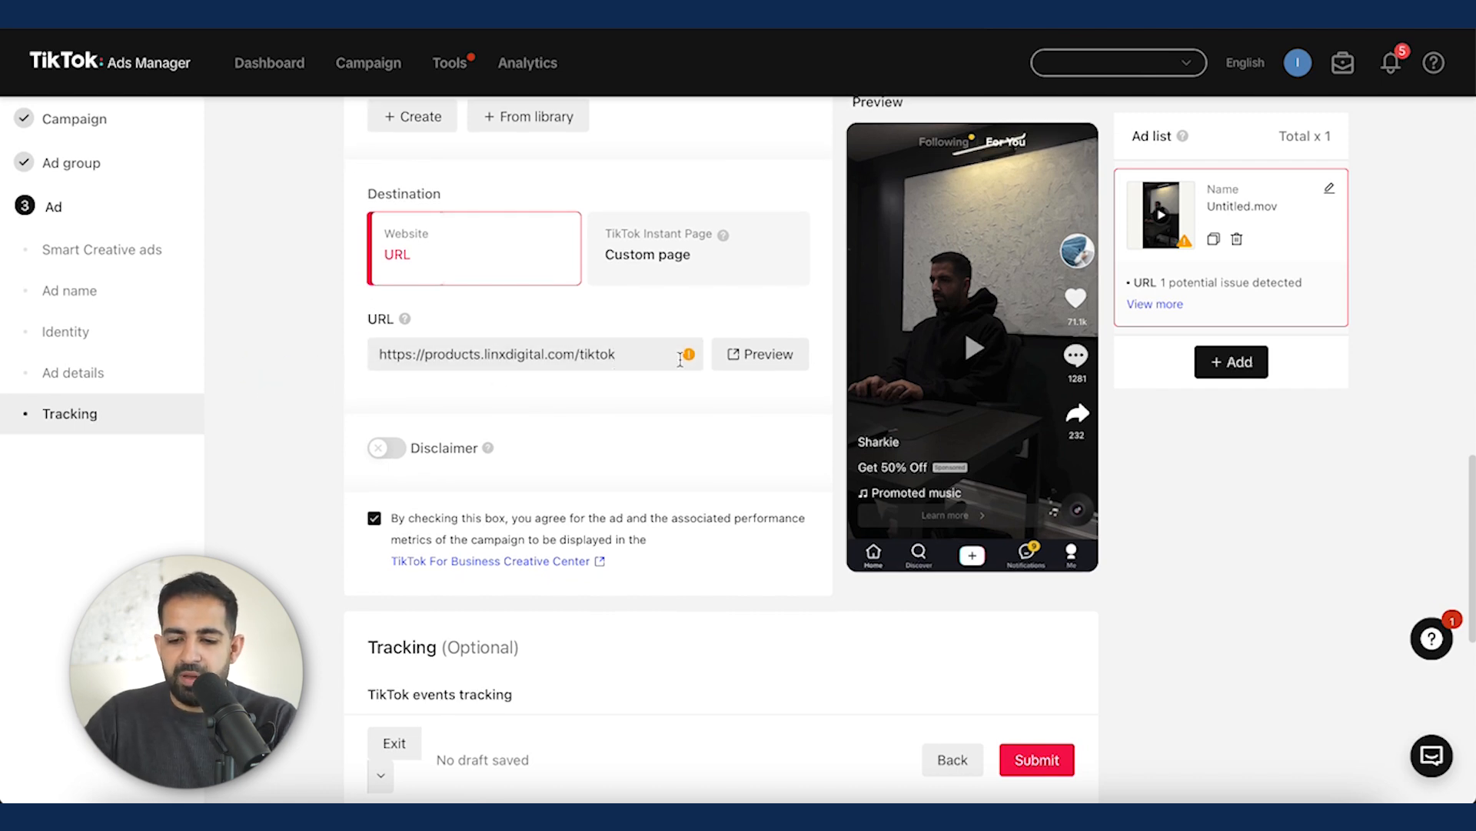
pyautogui.moveTo(688, 358)
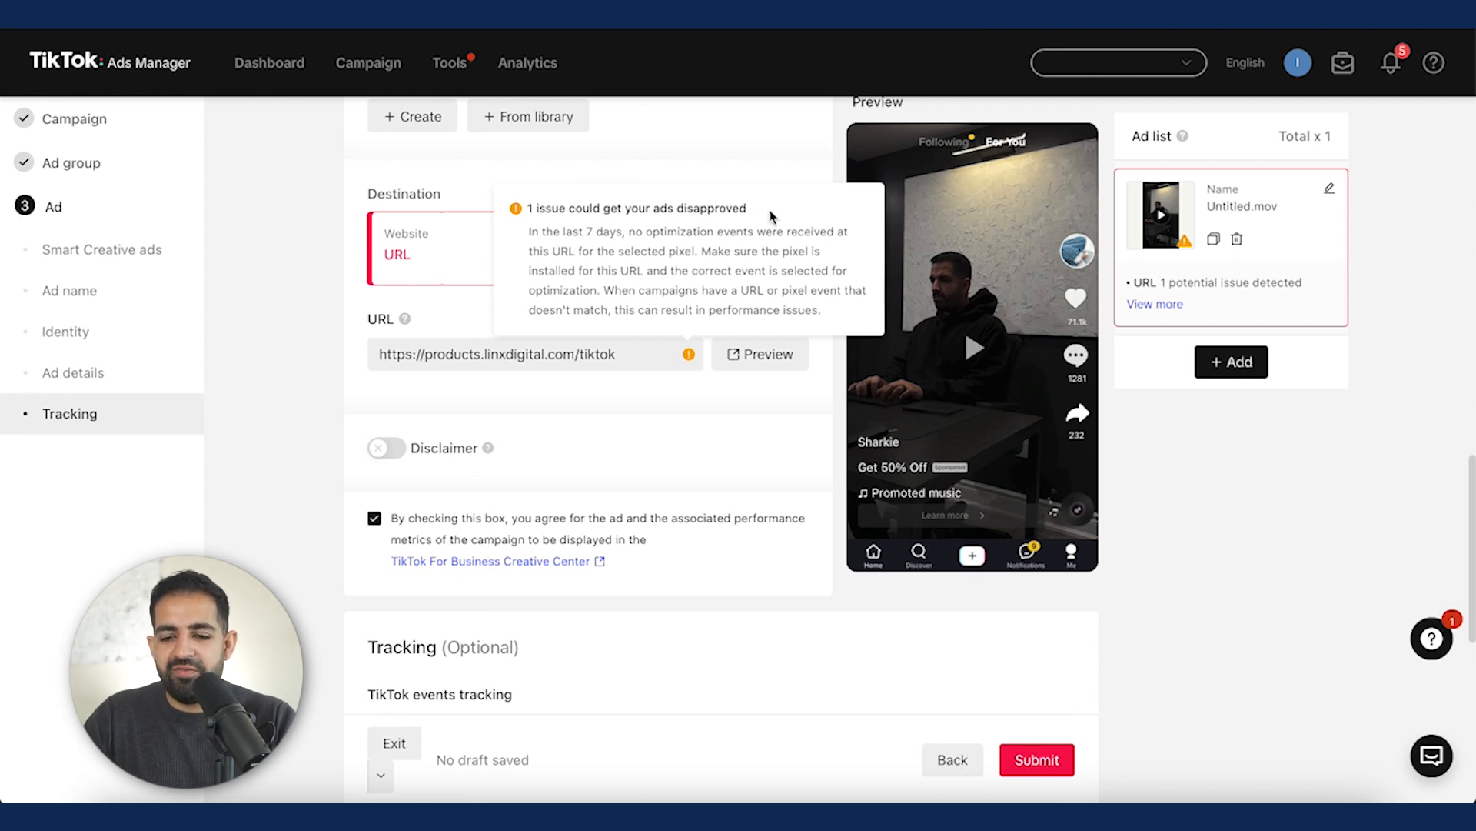
# Step: Leave the optional tracking settings as they are and submit the ad, confirming submission despite the flagged URL issue
pyautogui.scroll(-2, 488, 454)
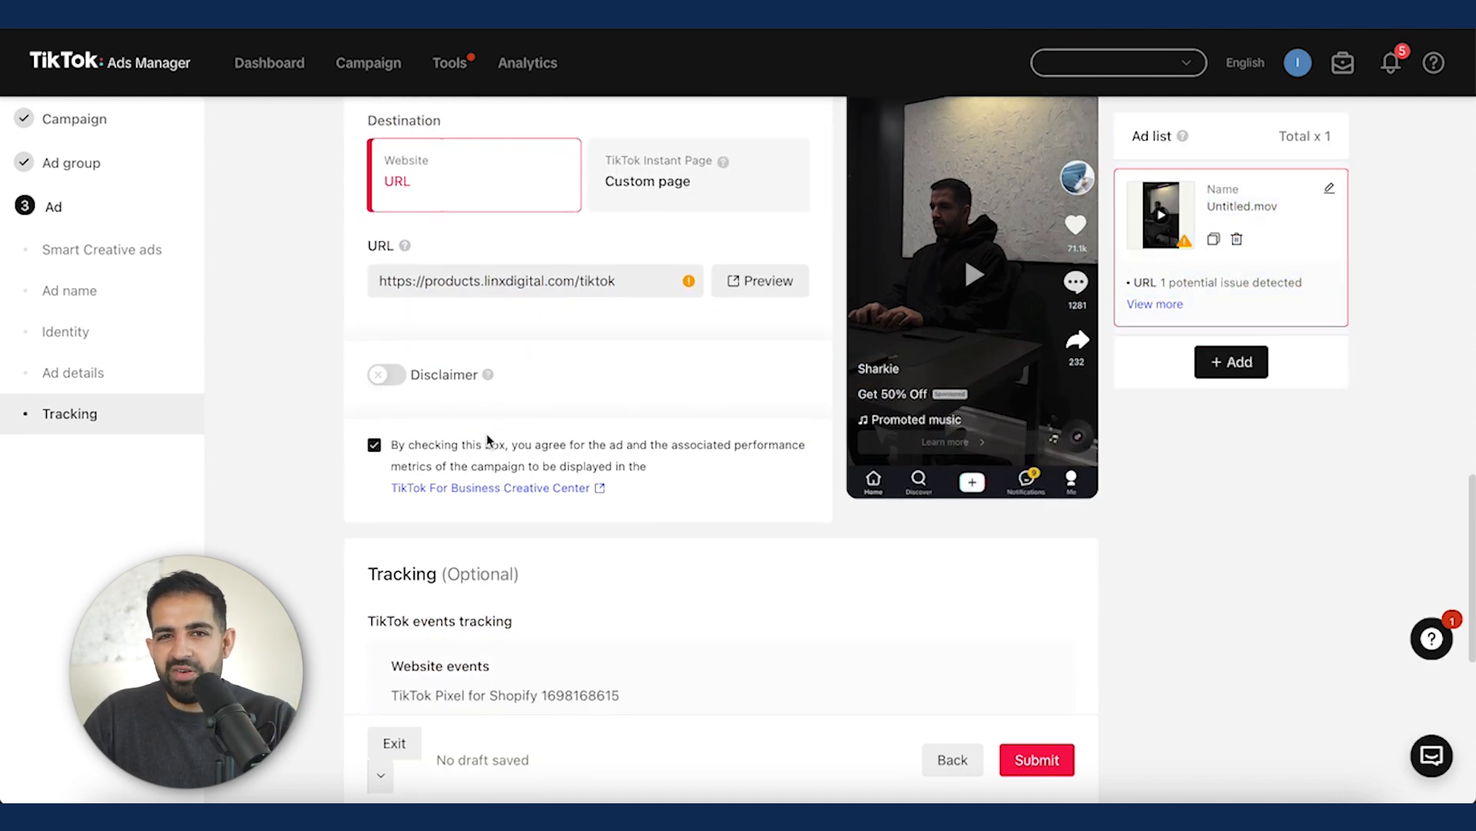
pyautogui.scroll(-6, 685, 405)
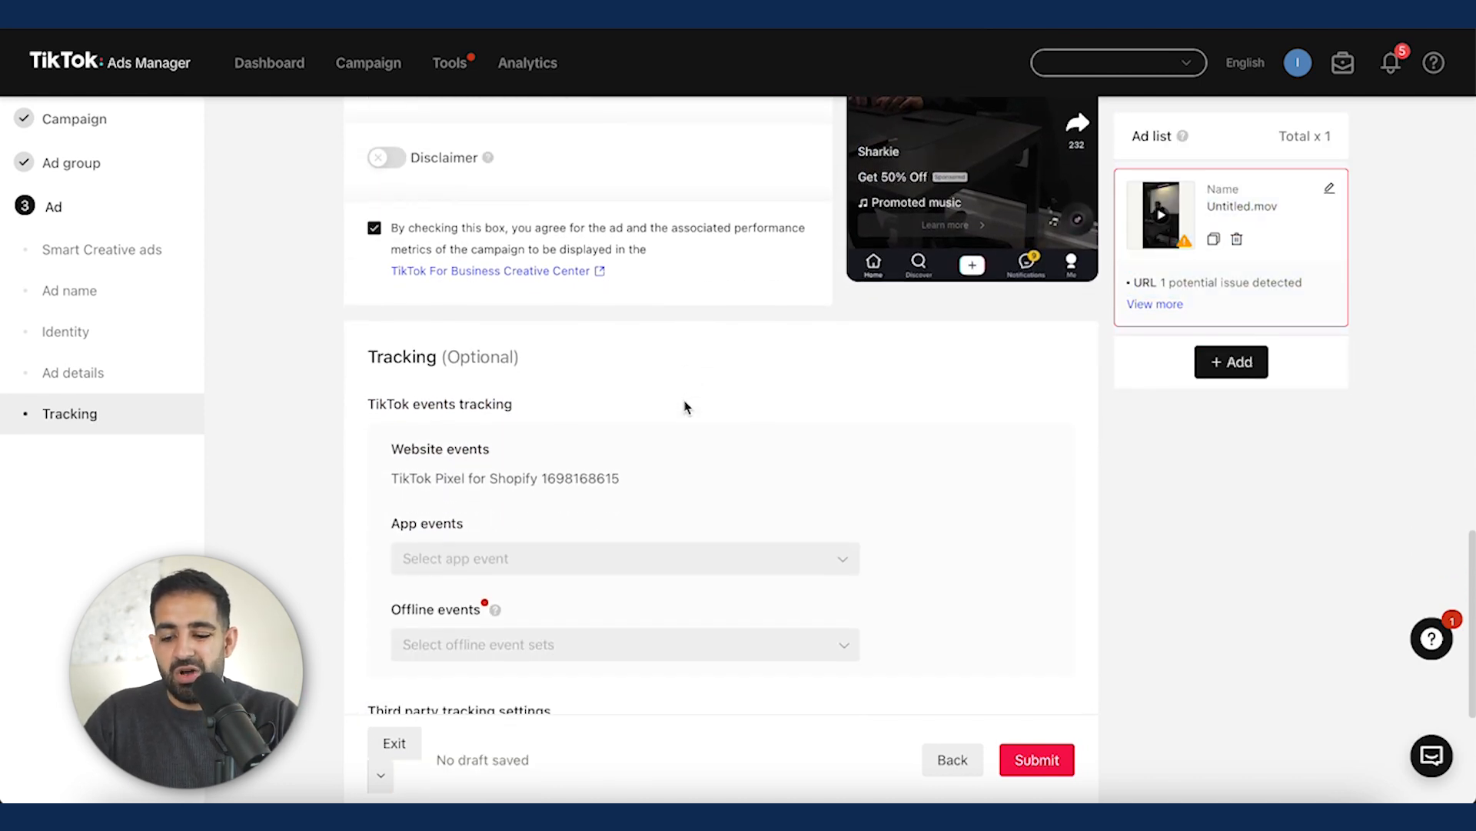
pyautogui.scroll(-1, 687, 407)
pyautogui.click(1049, 760)
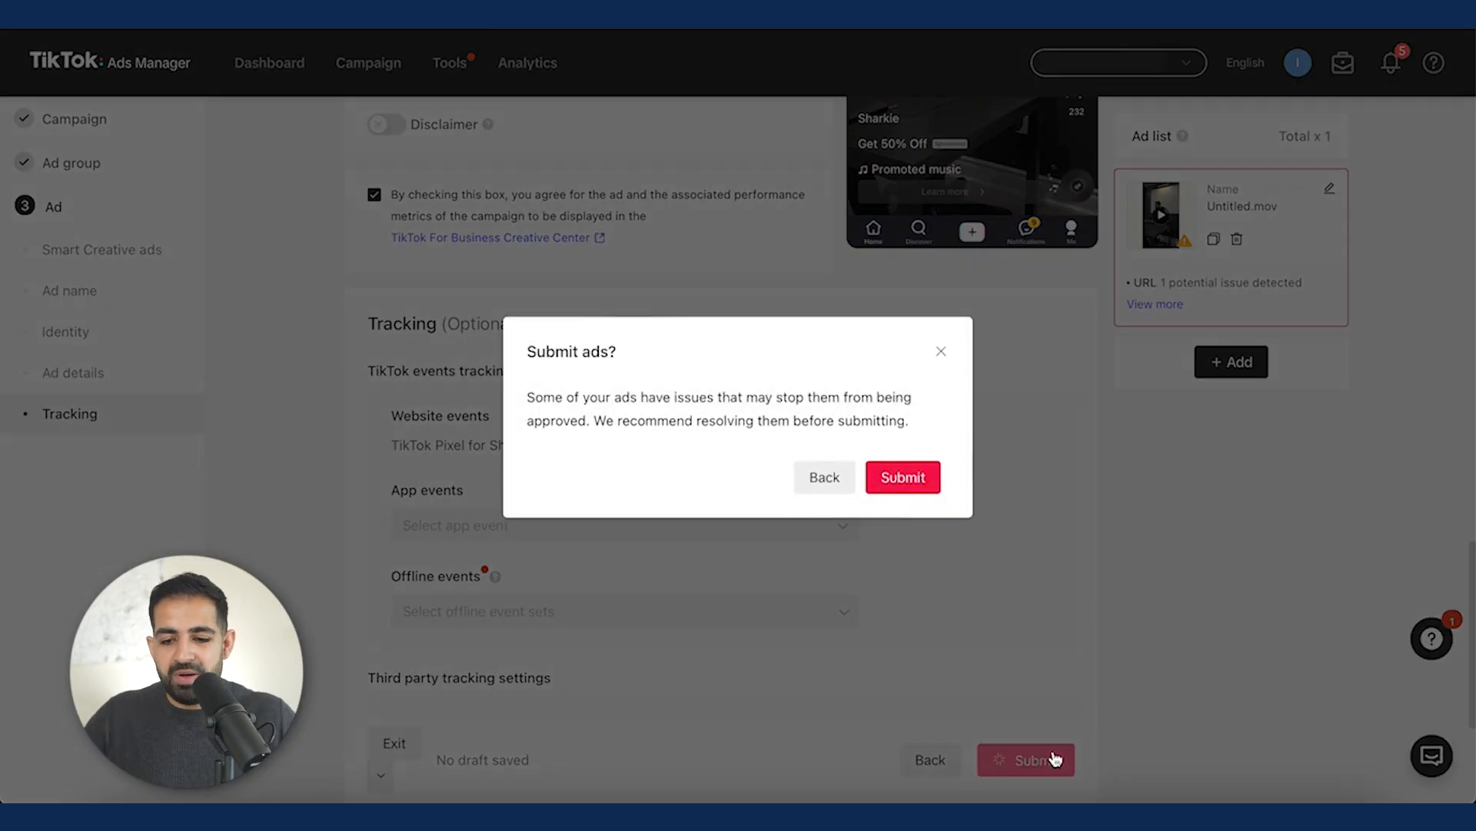
pyautogui.click(882, 479)
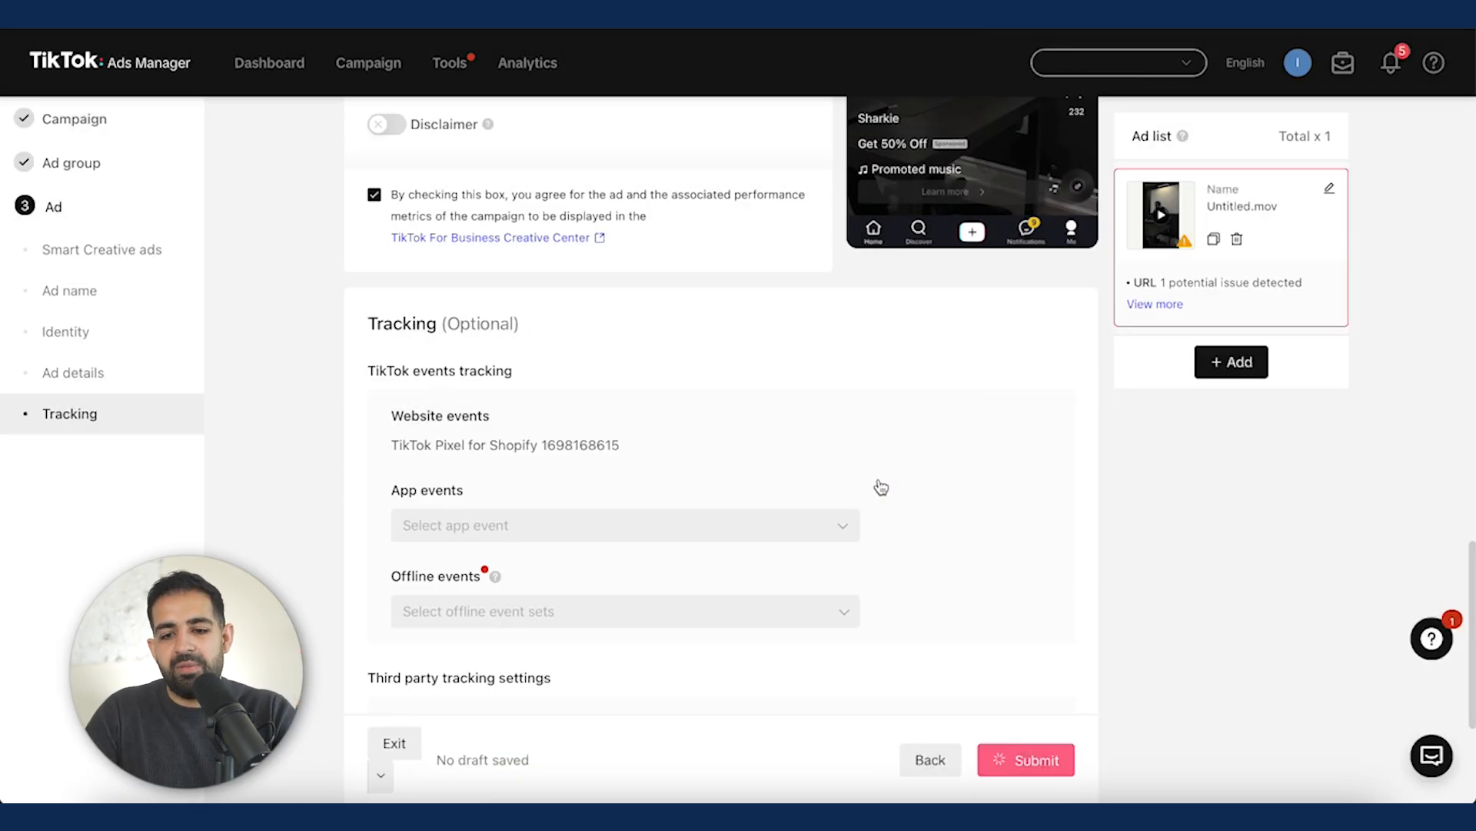